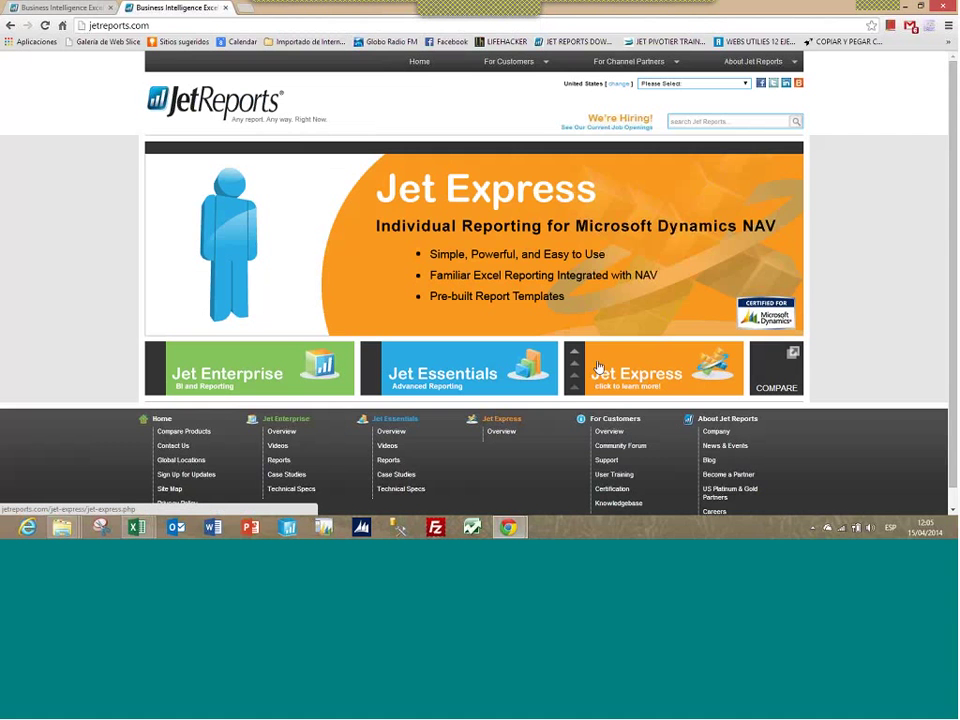
Open the Jet Express product page on the Jet Reports website and go to its Microsoft Dynamics NAV version
{"action": "mouse_move", "coordinate": [507, 372]}
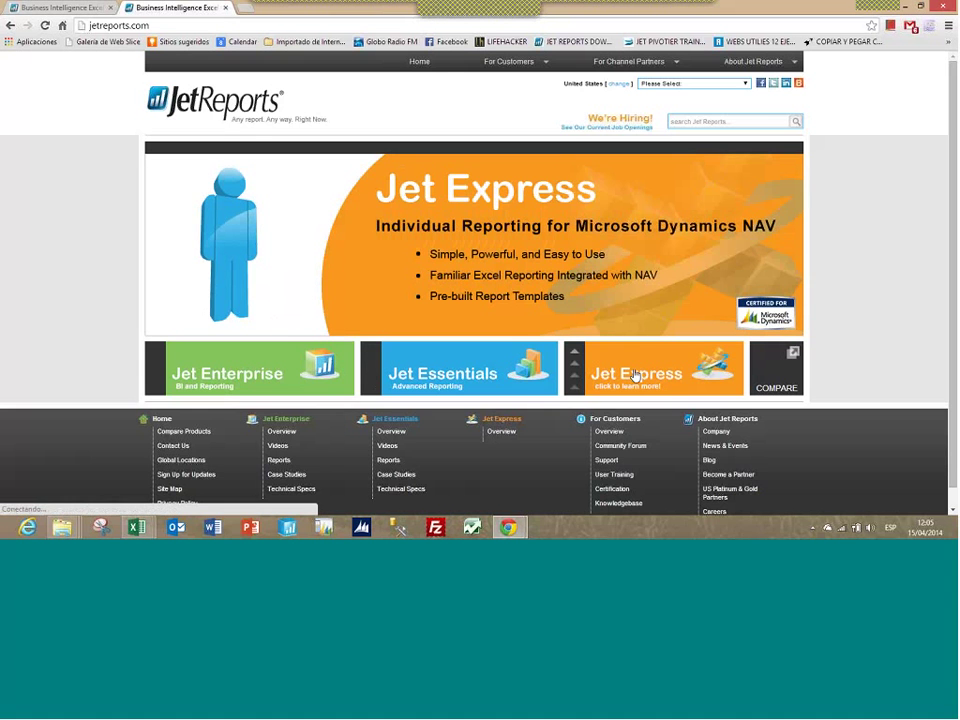
{"action": "left_click", "coordinate": [635, 375]}
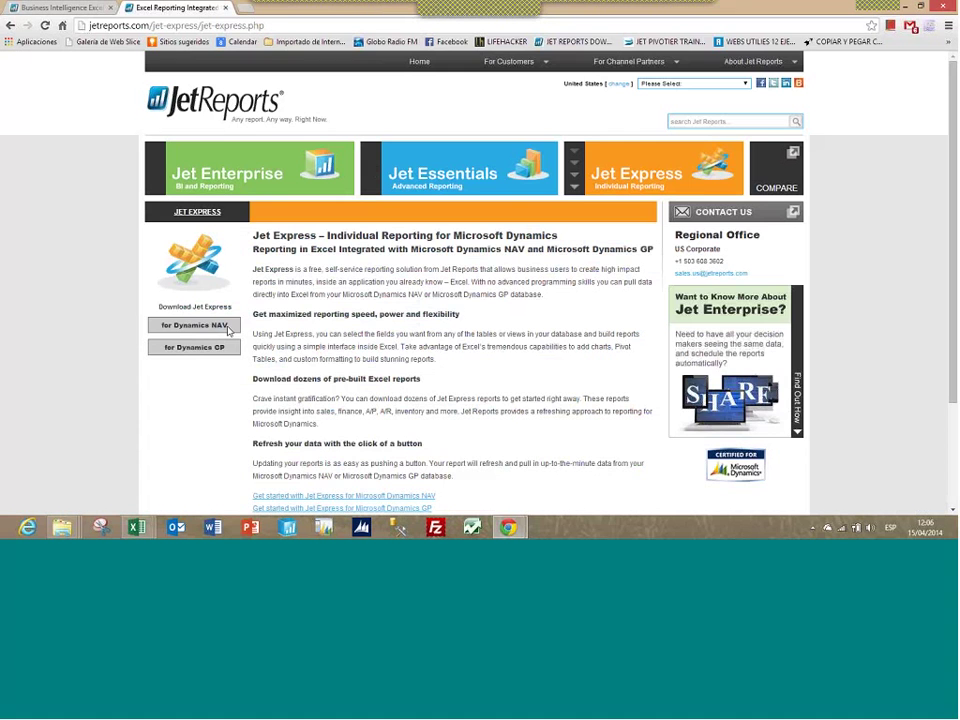
{"action": "left_click", "coordinate": [212, 331]}
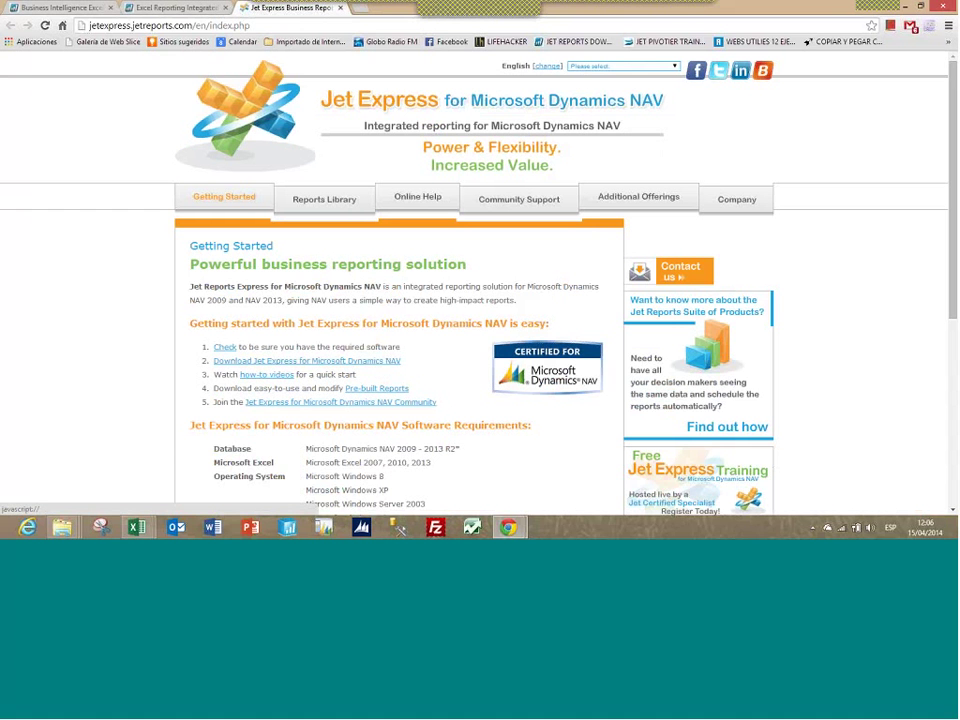
Switch to the blank Excel workbook Libro1 and display the Jet reporting tools
{"action": "mouse_move", "coordinate": [136, 527]}
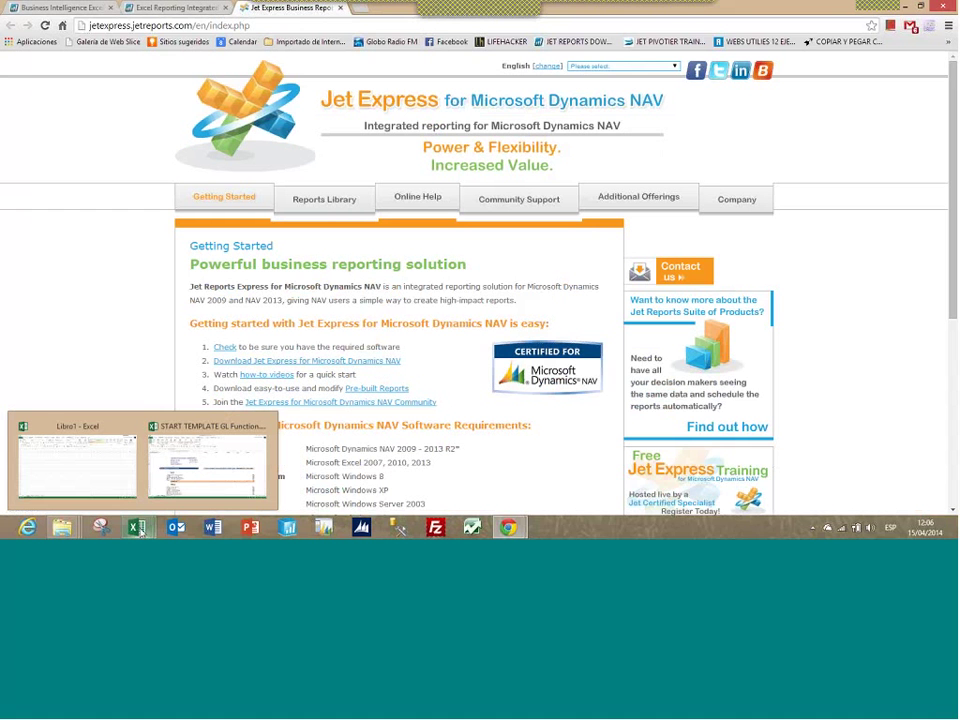
{"action": "left_click", "coordinate": [89, 452]}
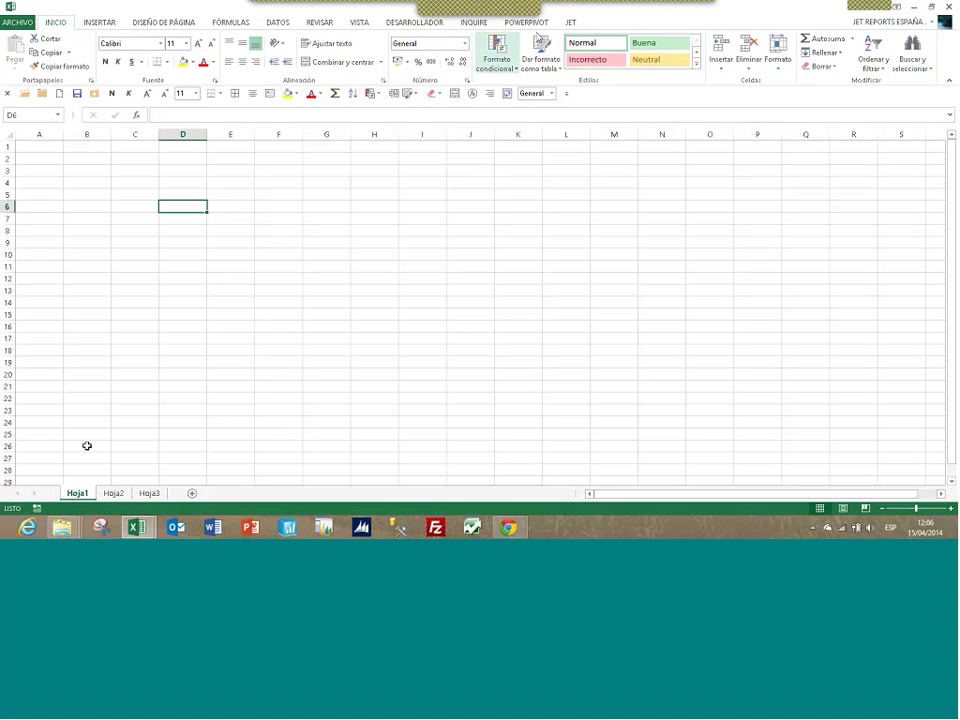
{"action": "left_click", "coordinate": [570, 25]}
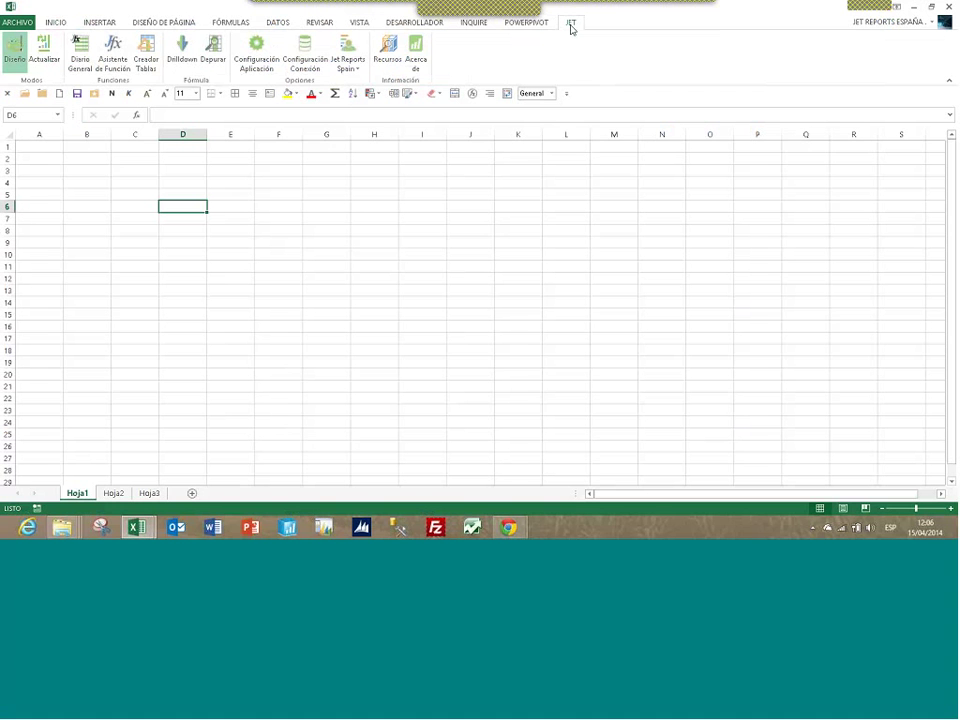
{"action": "left_click", "coordinate": [146, 50]}
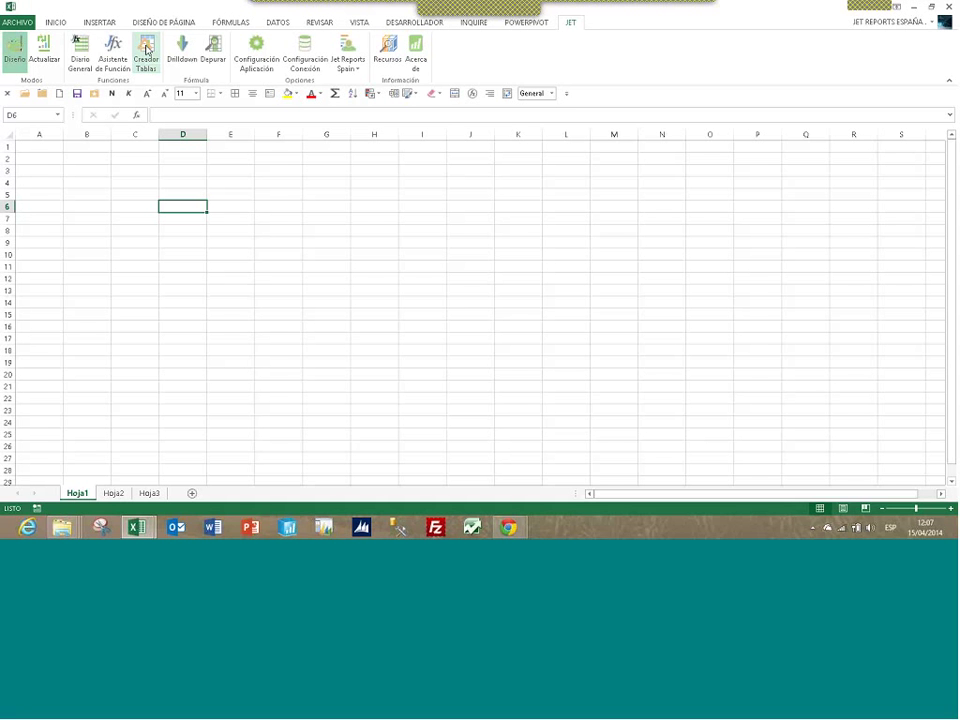
Switch to Dynamics NAV Classic and open the JET CORP ESP database with Windows authentication
{"action": "left_click", "coordinate": [328, 531]}
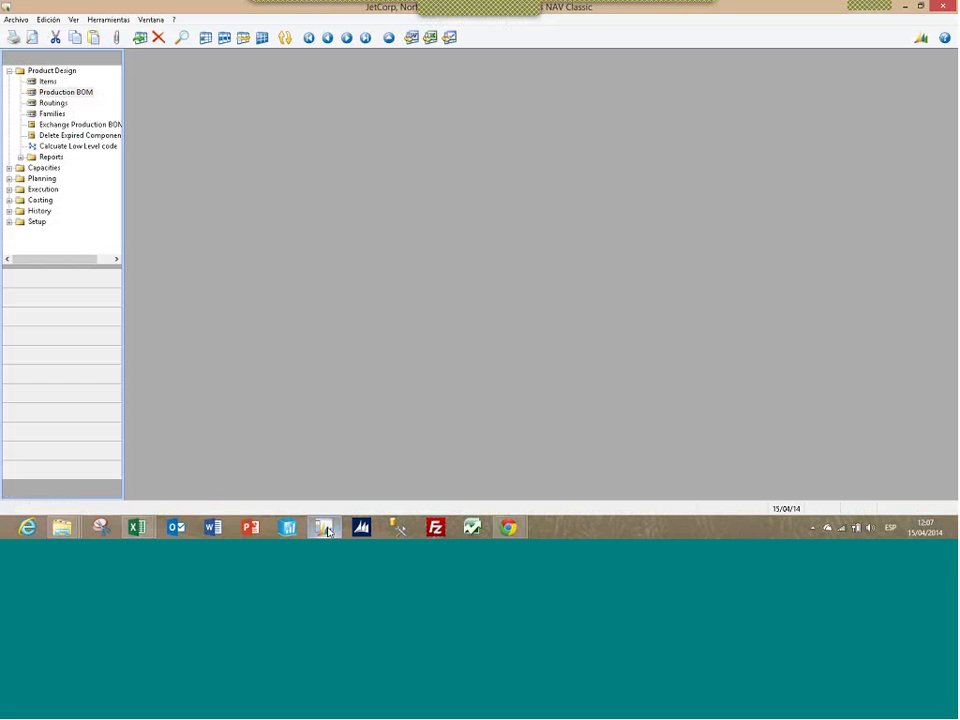
{"action": "mouse_move", "coordinate": [328, 531]}
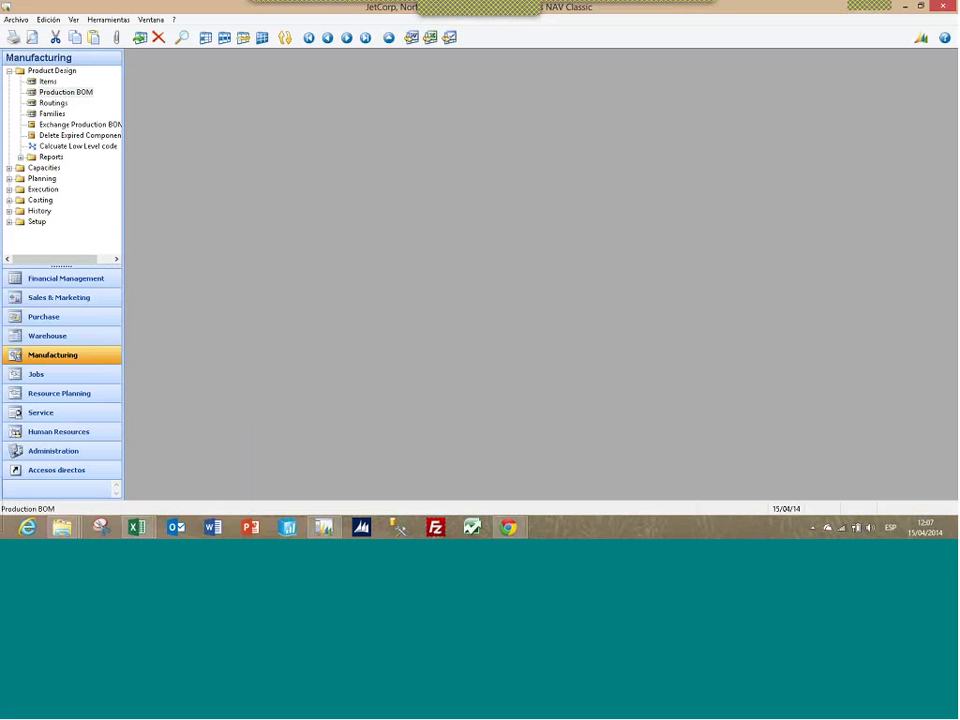
{"action": "left_click", "coordinate": [15, 20]}
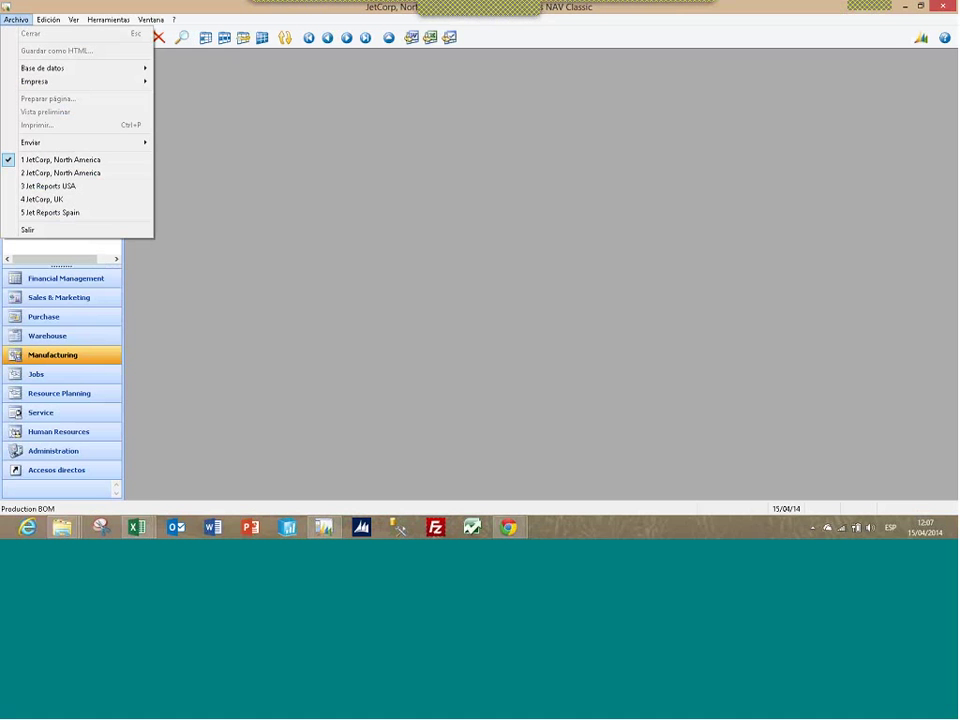
{"action": "mouse_move", "coordinate": [124, 69]}
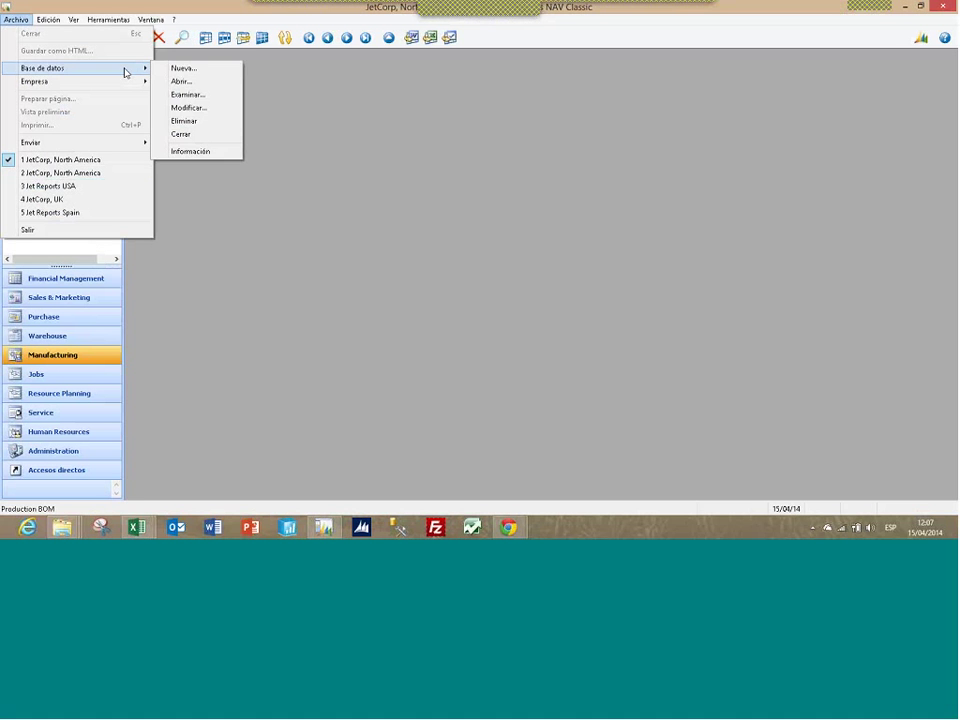
{"action": "left_click", "coordinate": [195, 80]}
{"action": "left_click", "coordinate": [692, 273]}
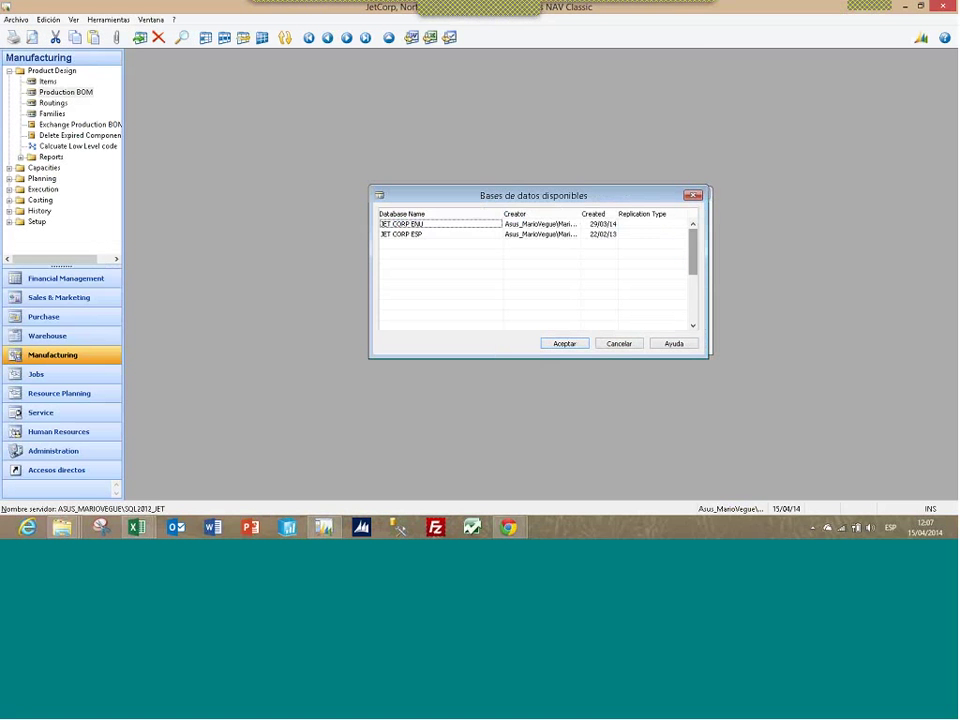
{"action": "double_click", "coordinate": [405, 232]}
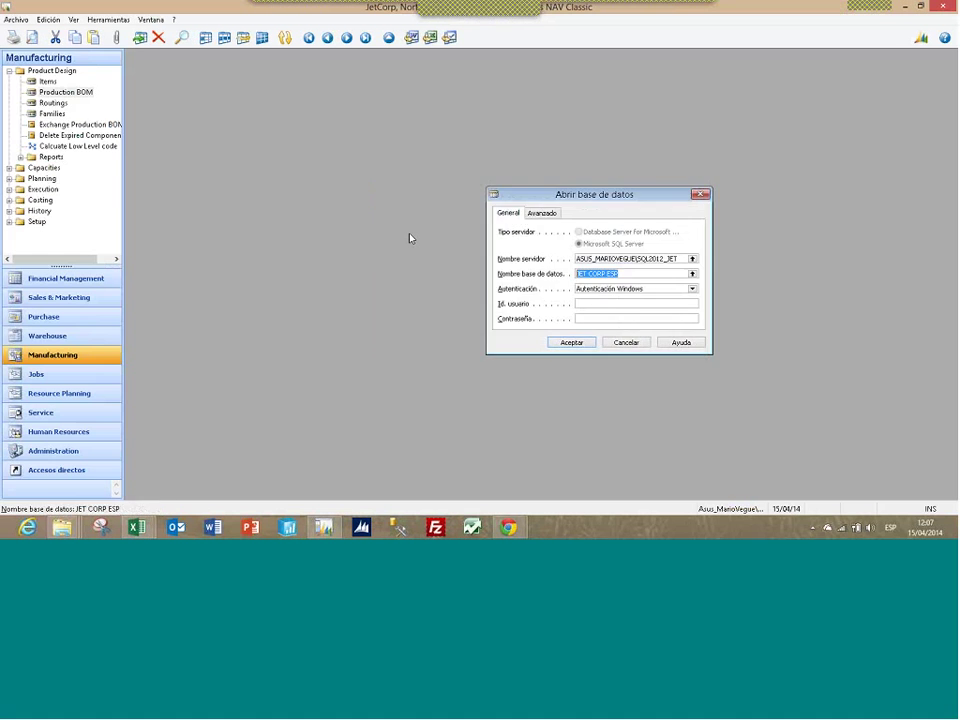
{"action": "key", "text": "Return"}
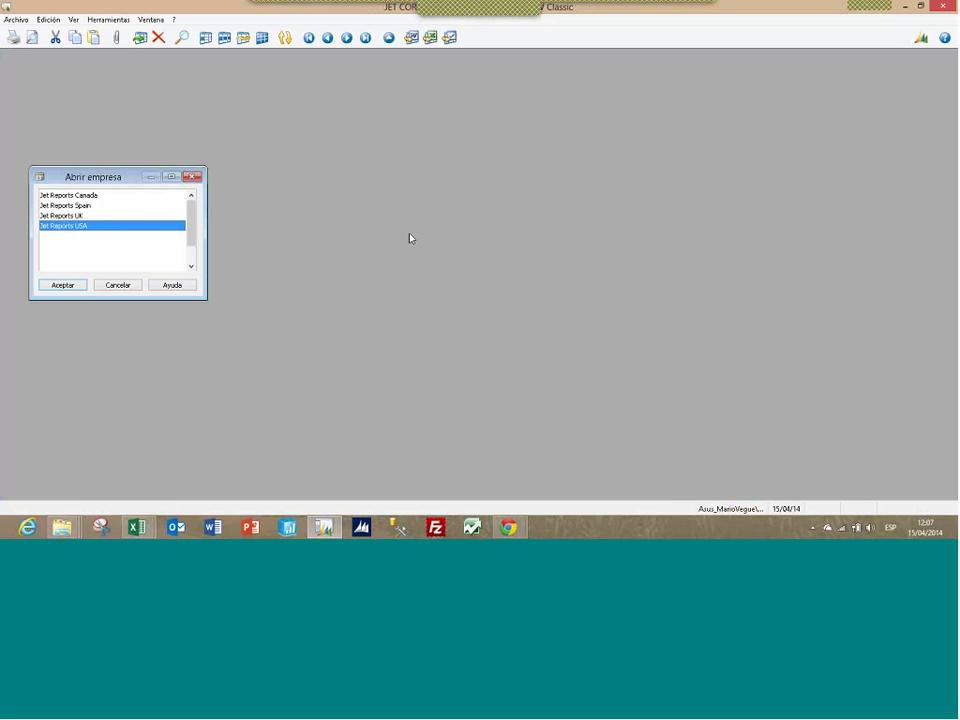
Open the Jet Reports Spain company in the database and dismiss any further company selection
{"action": "key", "text": "Up"}
{"action": "key", "text": "Up"}
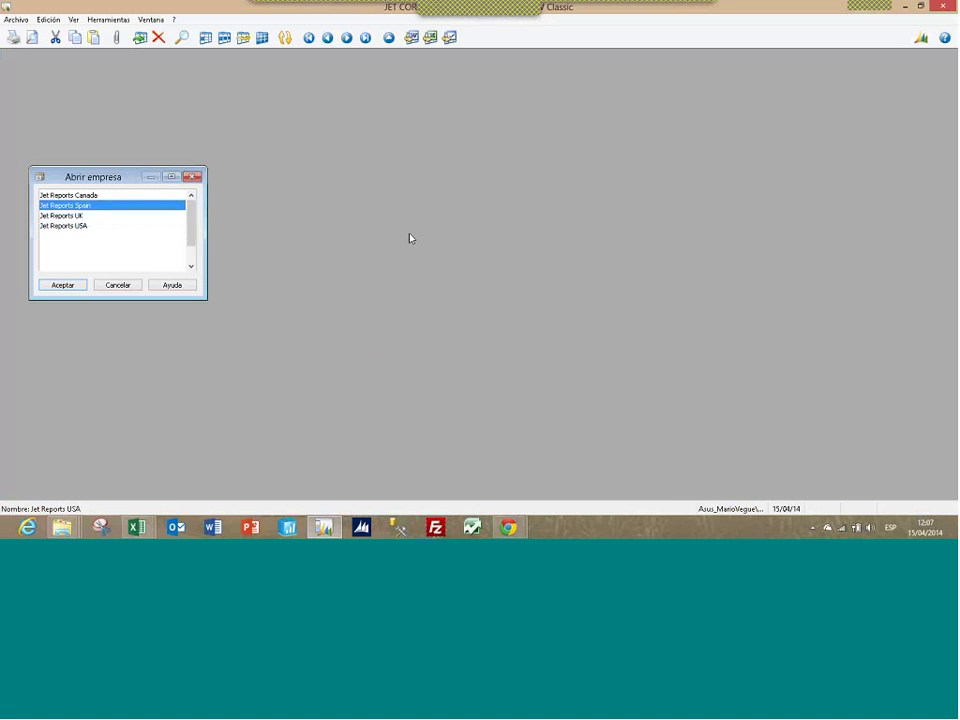
{"action": "key", "text": "Return"}
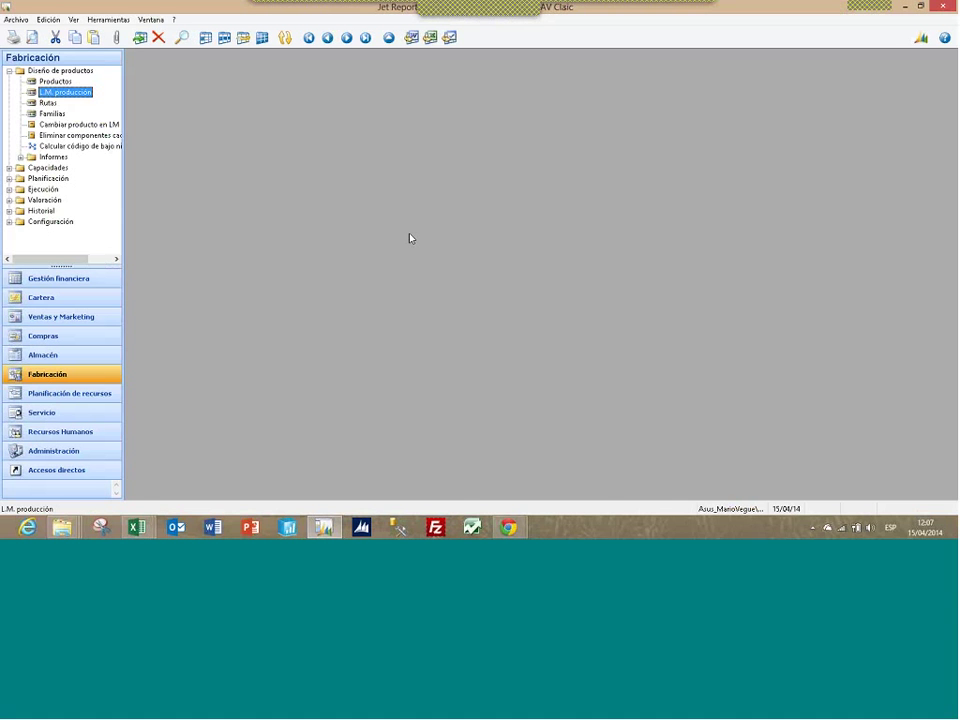
{"action": "key", "text": "ctrl+o"}
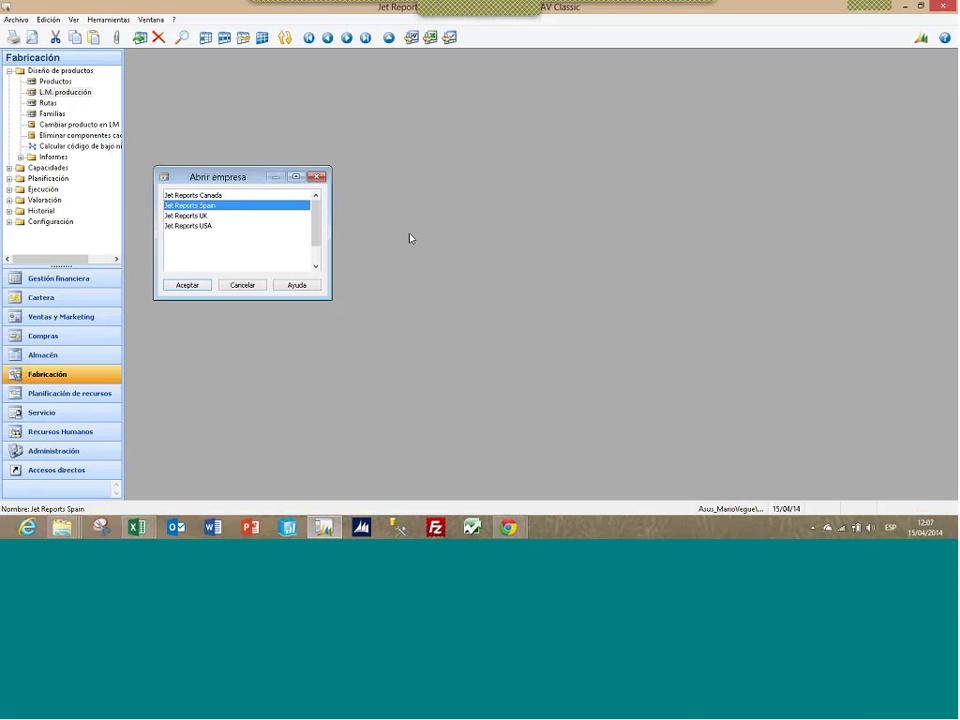
{"action": "key", "text": "Escape"}
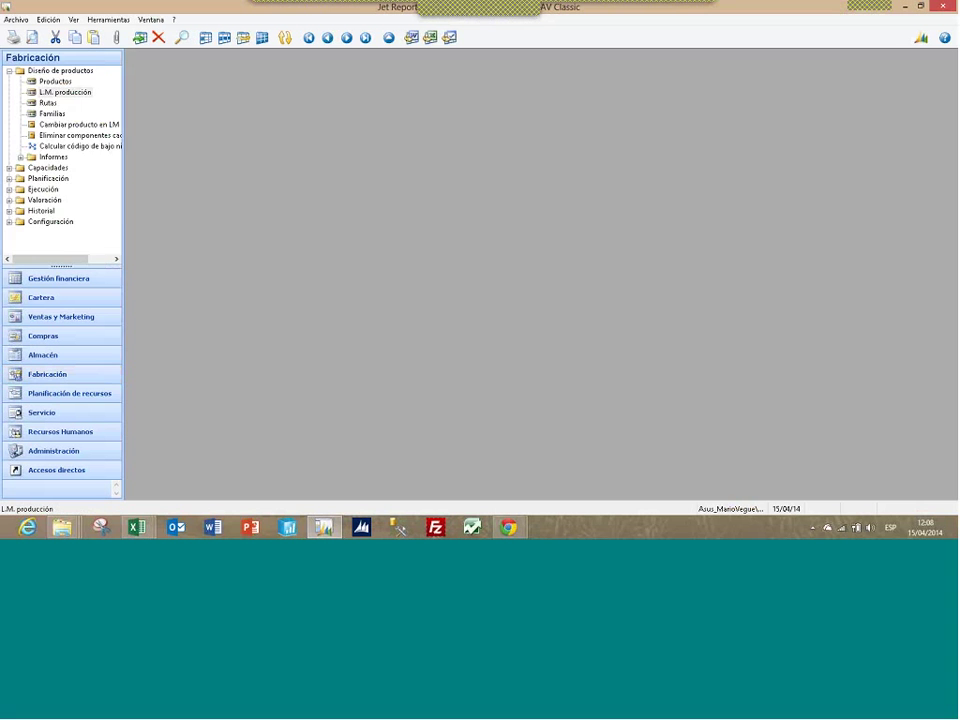
Open the Quick Vista customer card in Ventas y Marketing and display that customer's ledger entries
{"action": "left_click", "coordinate": [95, 319]}
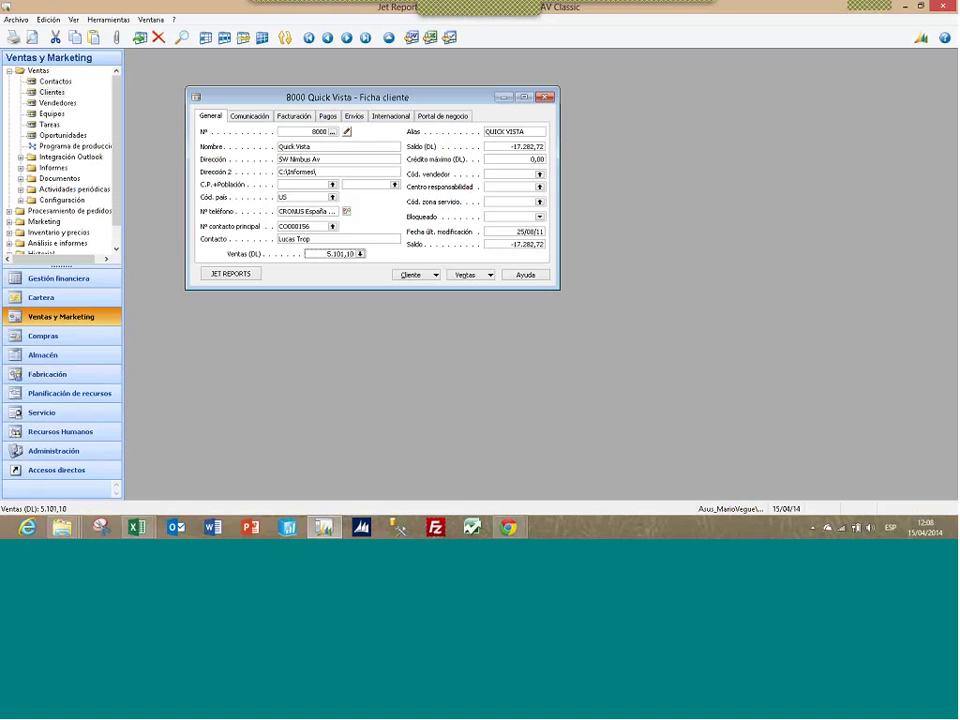
{"action": "left_click", "coordinate": [435, 275]}
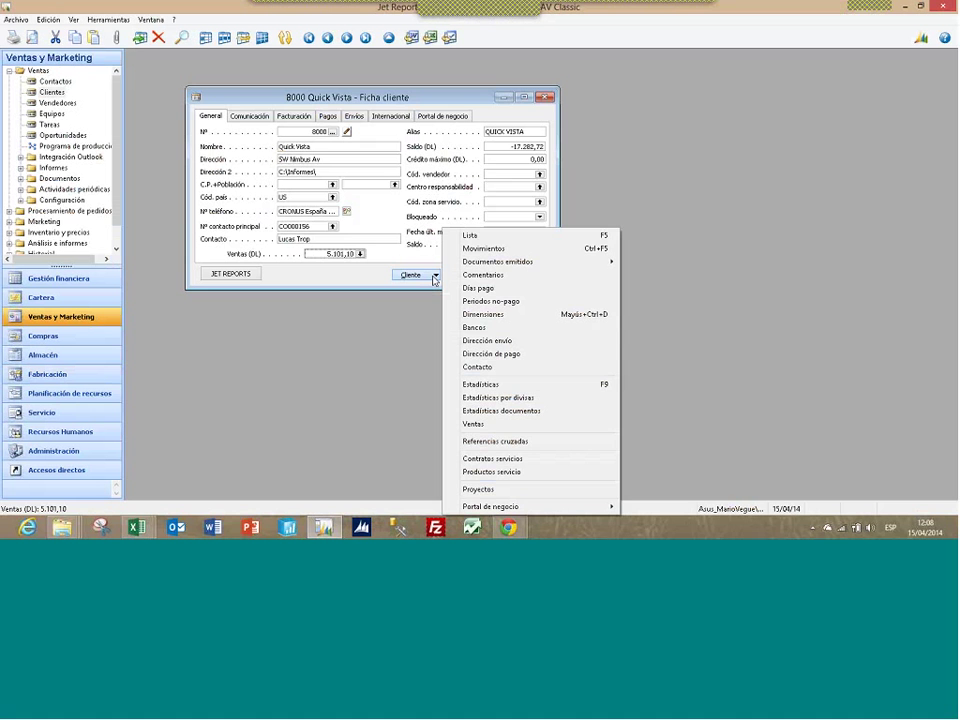
{"action": "left_click", "coordinate": [483, 248]}
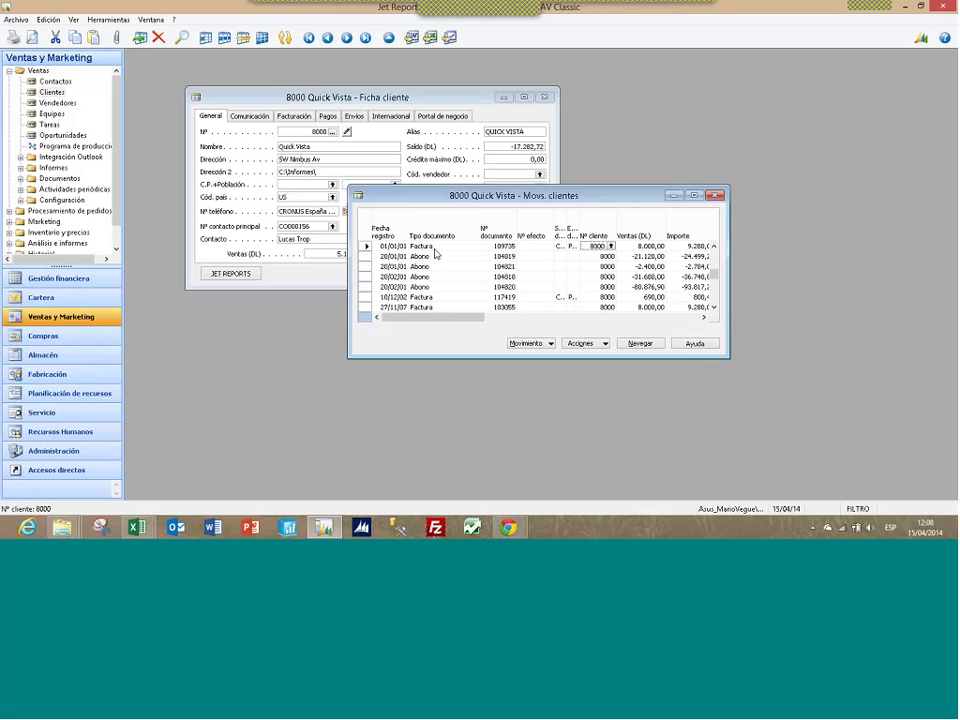
Examine the Nombre and Cód. país fields on the Quick Vista customer card, including the Países lookup table
{"action": "left_click", "coordinate": [323, 147]}
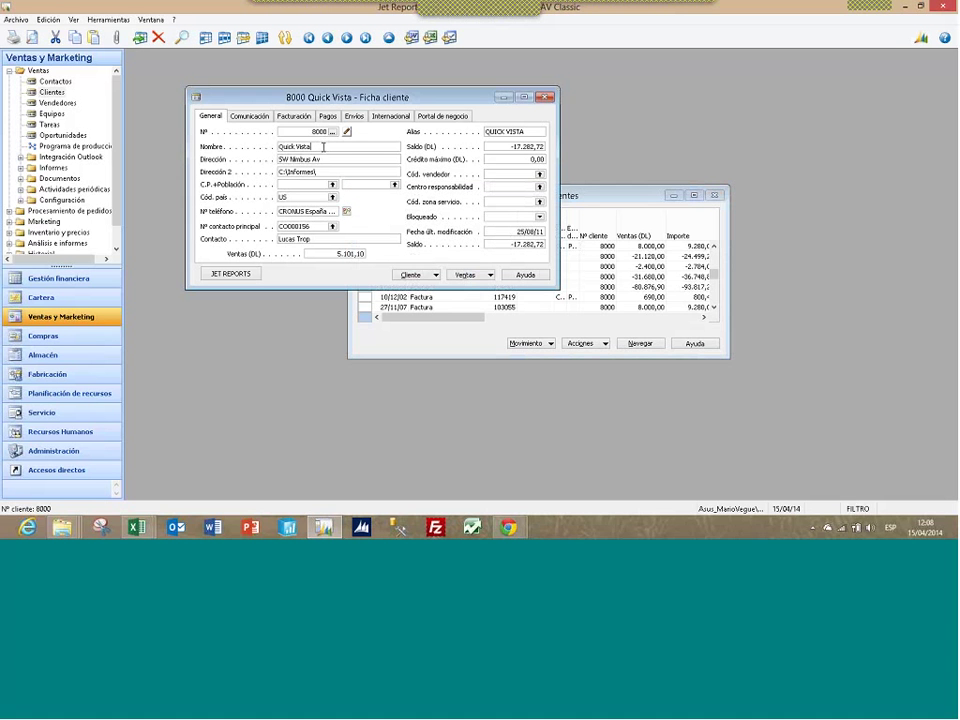
{"action": "left_click", "coordinate": [258, 151]}
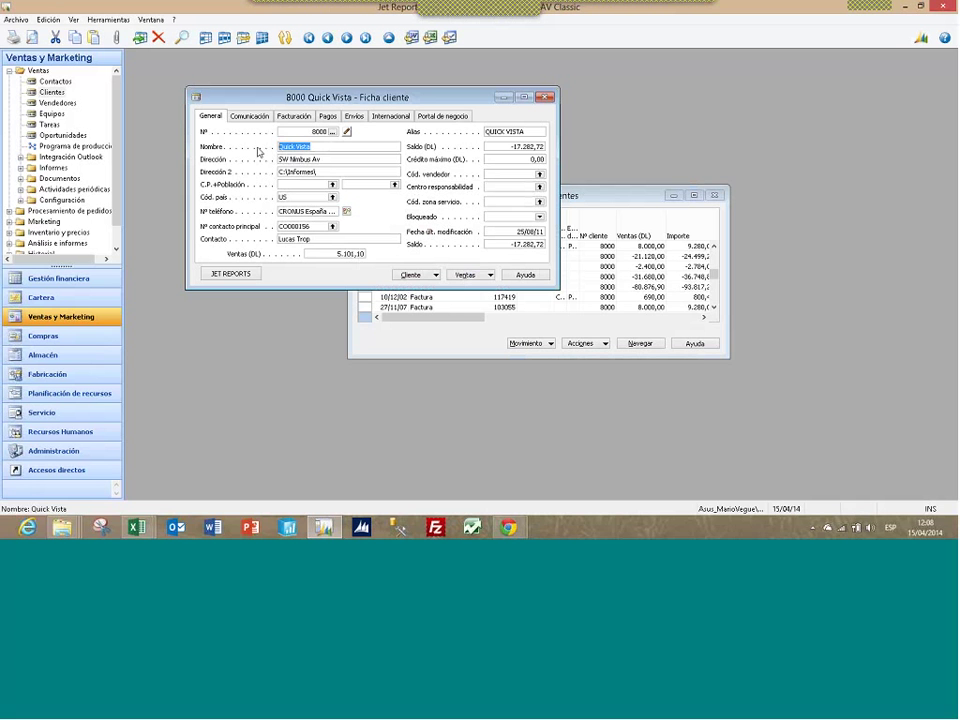
{"action": "key", "text": "Right"}
{"action": "left_click", "coordinate": [261, 199]}
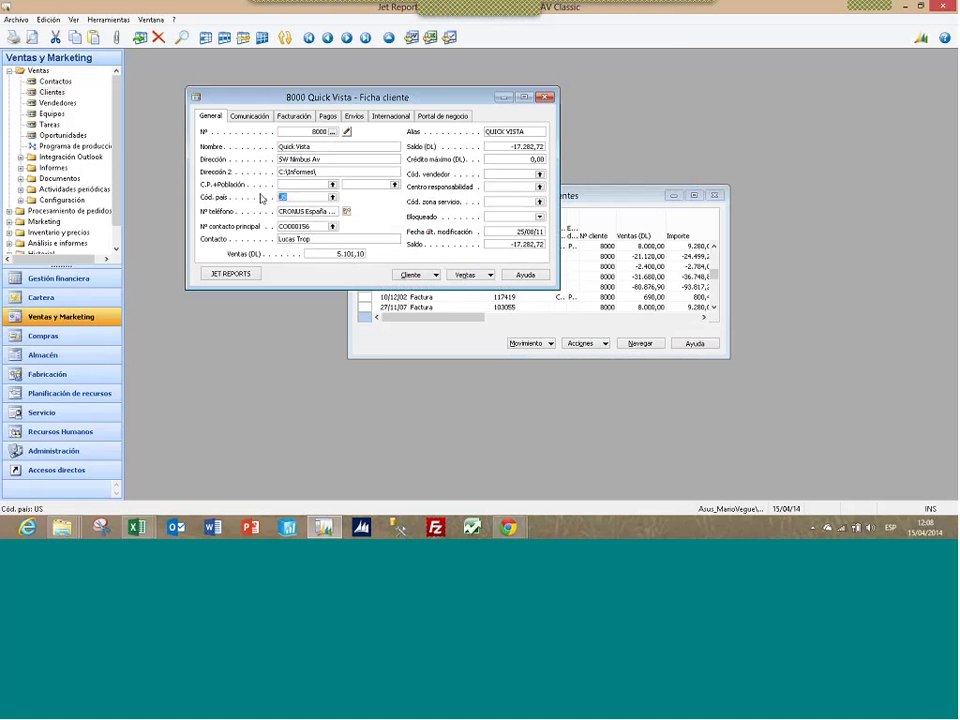
{"action": "key", "text": "F6"}
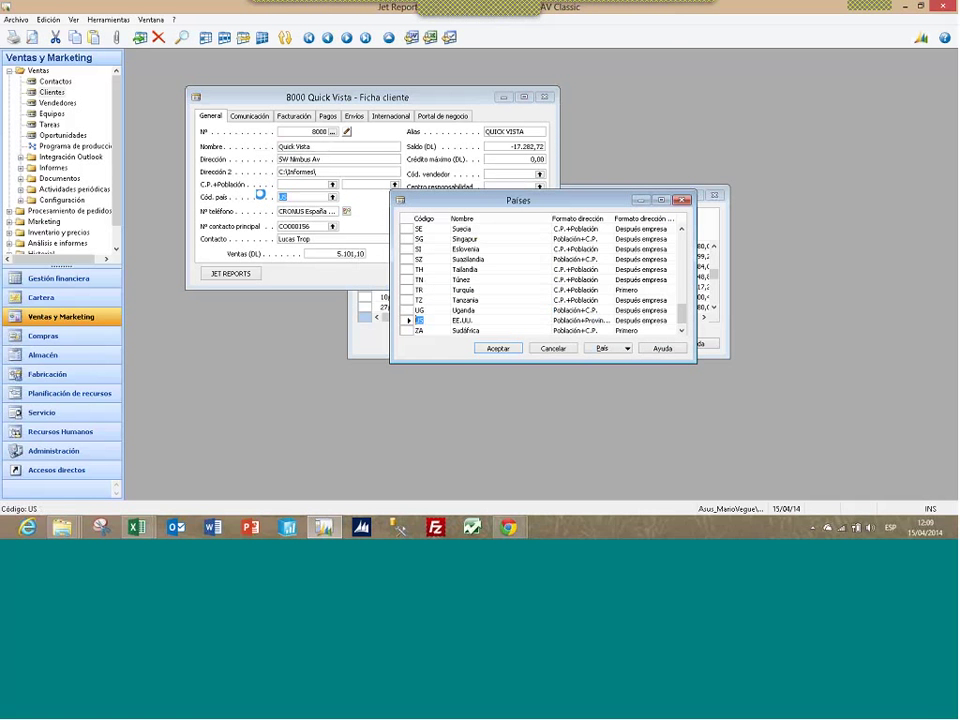
{"action": "key", "text": "Tab"}
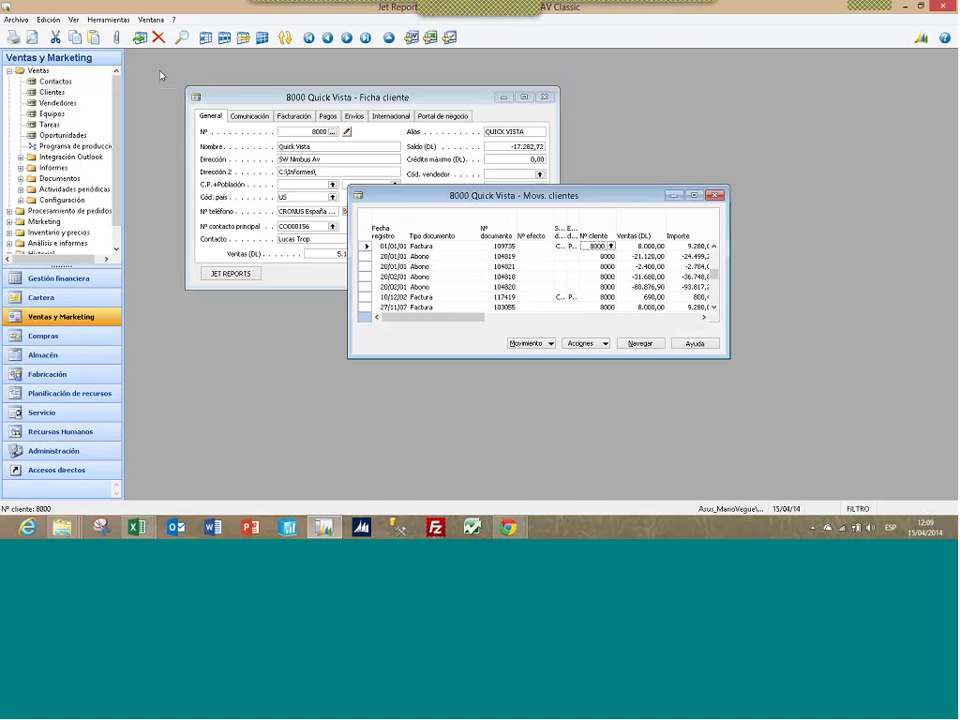
Zoom into the first Quick Vista ledger entry to examine its field names and values, then close the Zoom window
{"action": "left_click", "coordinate": [108, 19]}
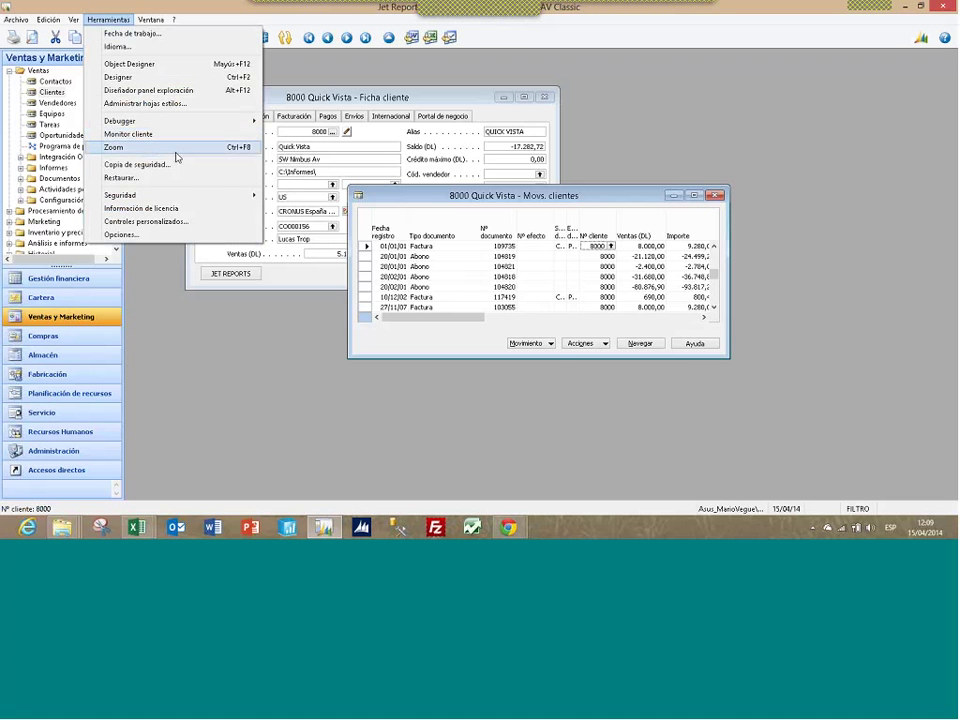
{"action": "left_click", "coordinate": [176, 157]}
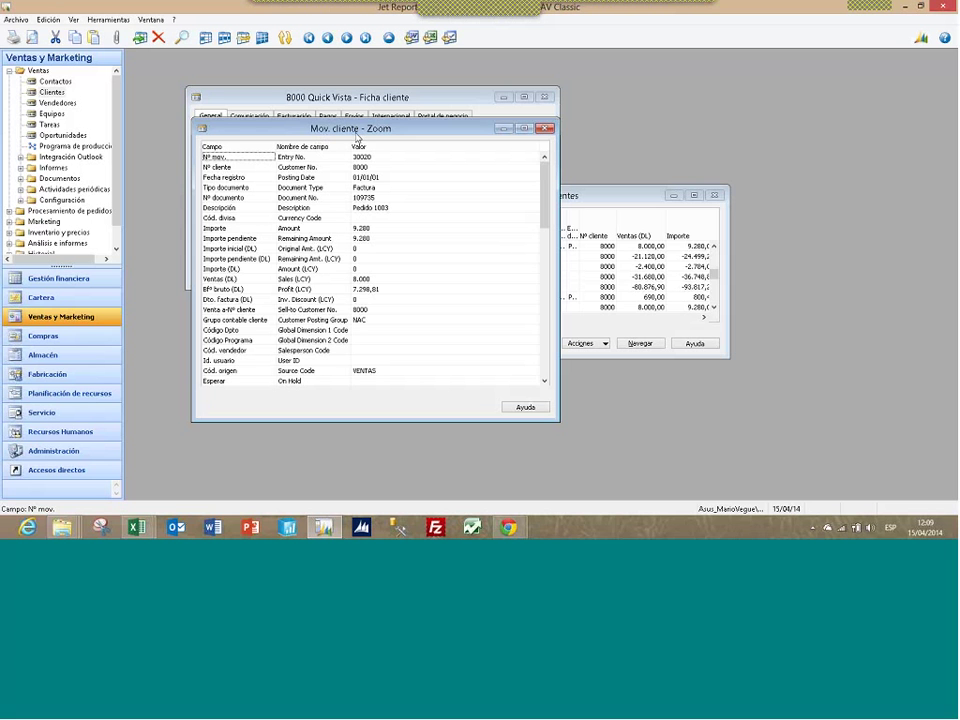
{"action": "key", "text": "Tab"}
{"action": "key", "text": "Down"}
{"action": "key", "text": "Down"}
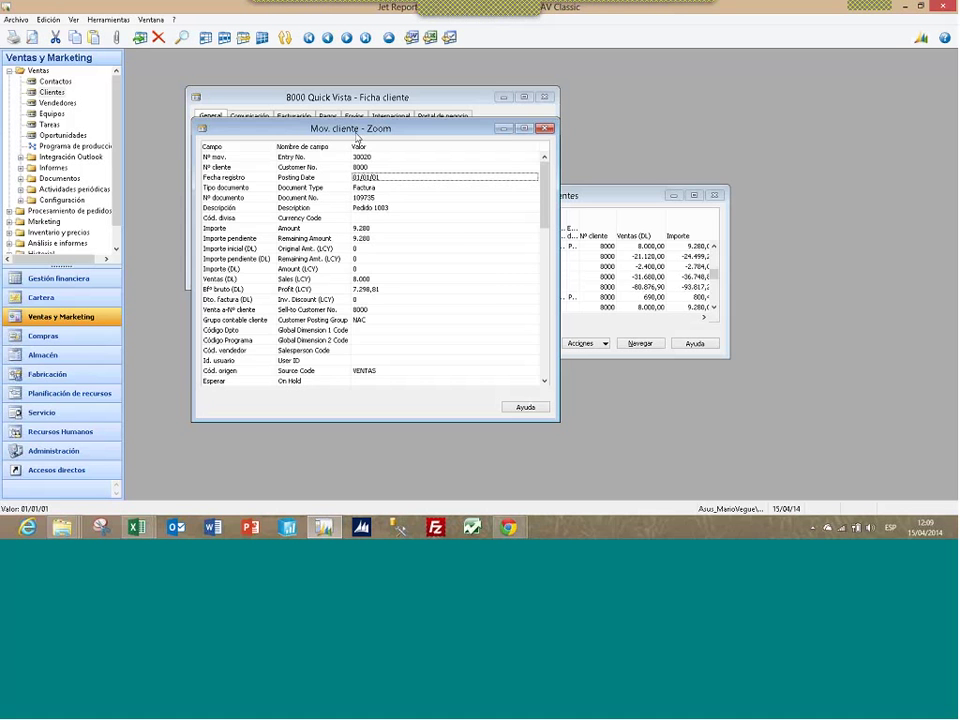
{"action": "key", "text": "Escape"}
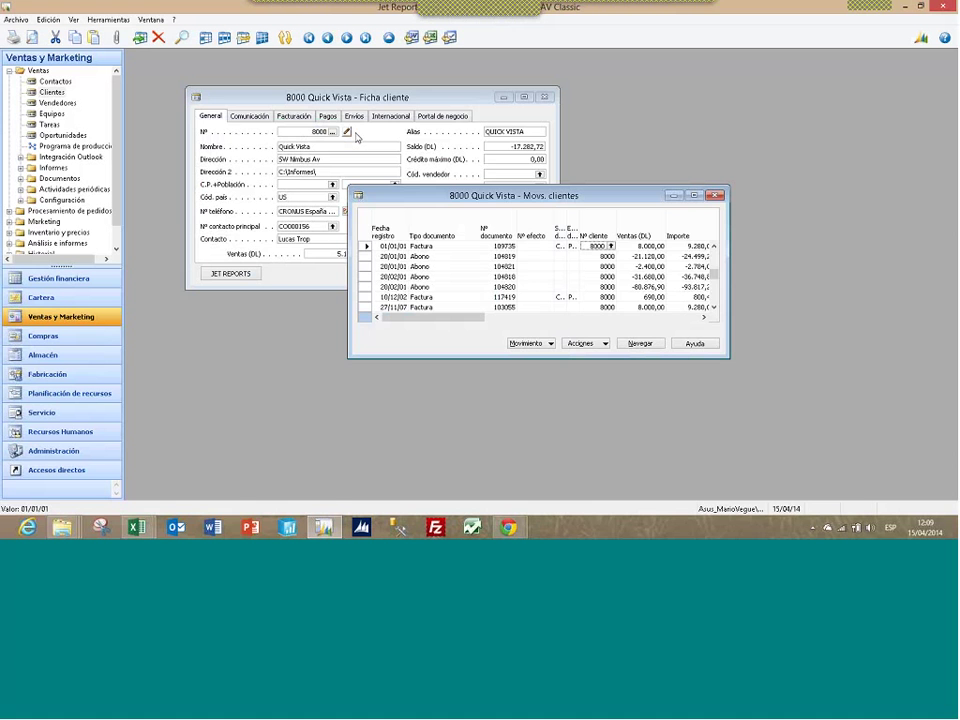
Switch to Excel, start the Jet table builder (Creador Tablas) and add the Mov. cliente table to the report
{"action": "key", "text": "alt+Tab"}
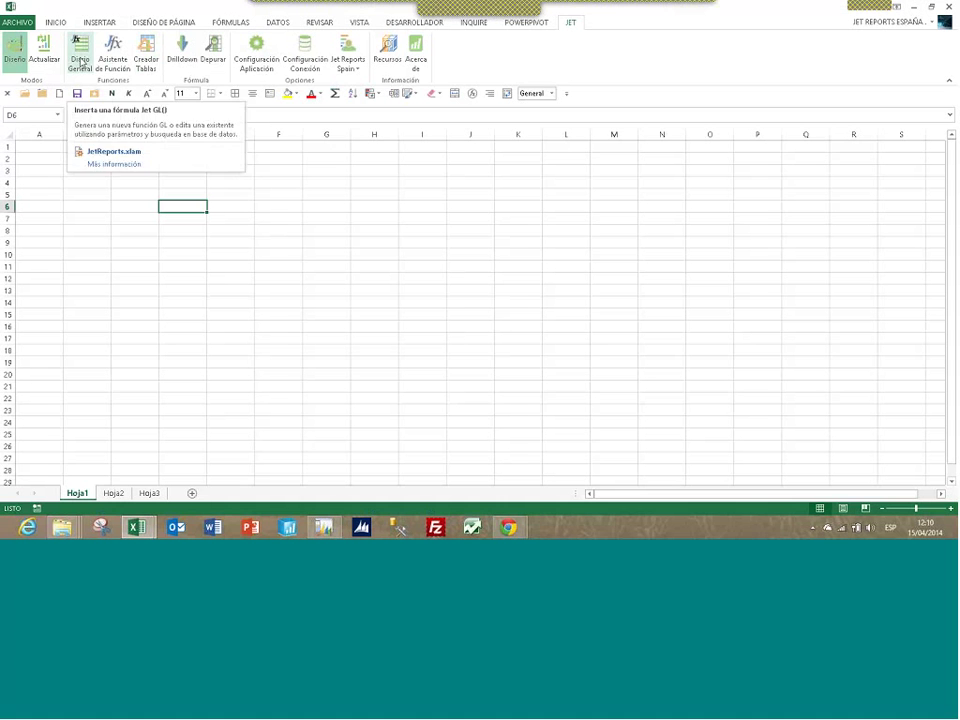
{"action": "left_click", "coordinate": [145, 62]}
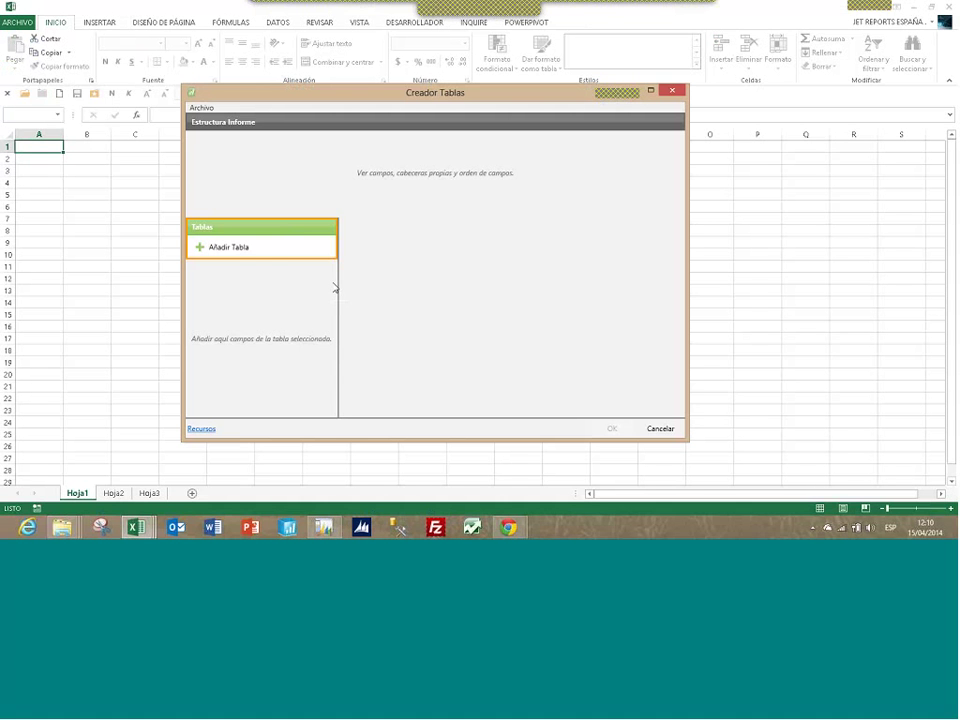
{"action": "left_click", "coordinate": [229, 247]}
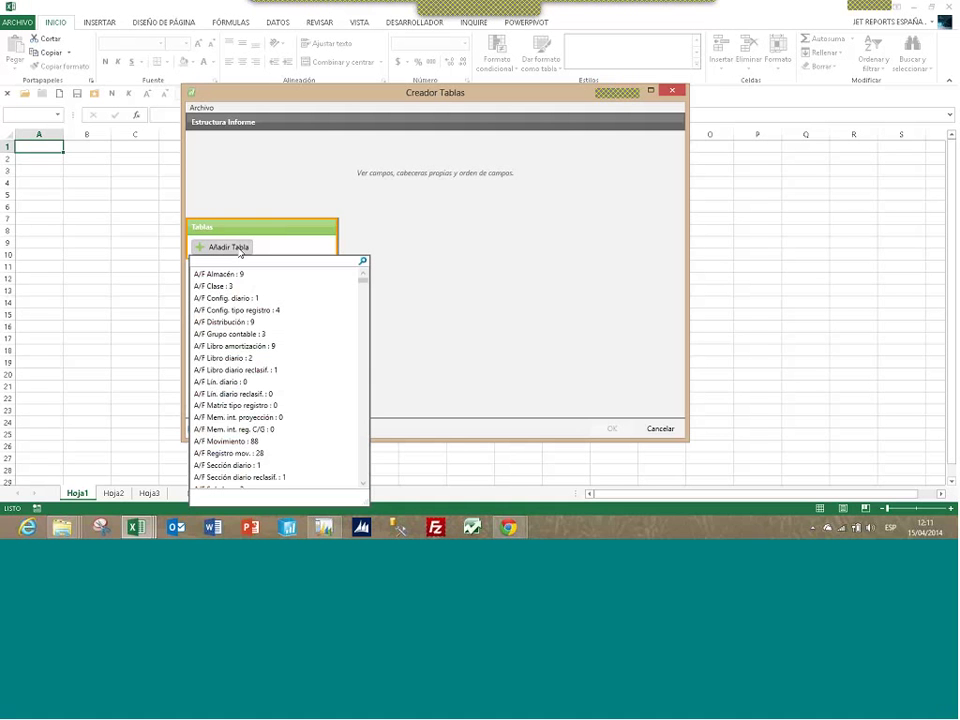
{"action": "type", "text": "mov. c"}
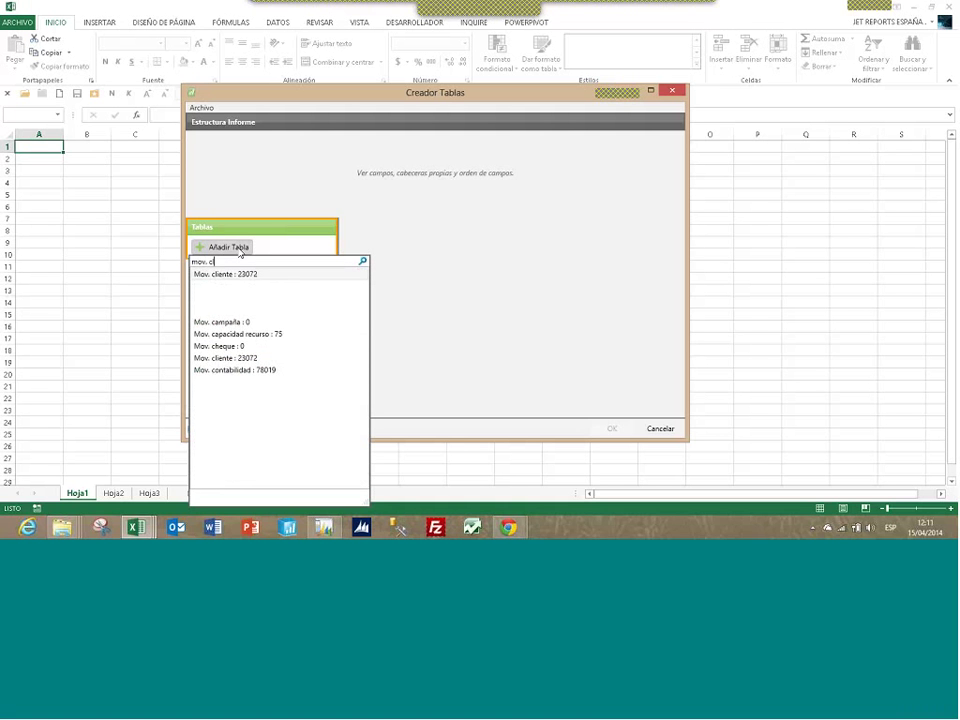
{"action": "type", "text": "lie"}
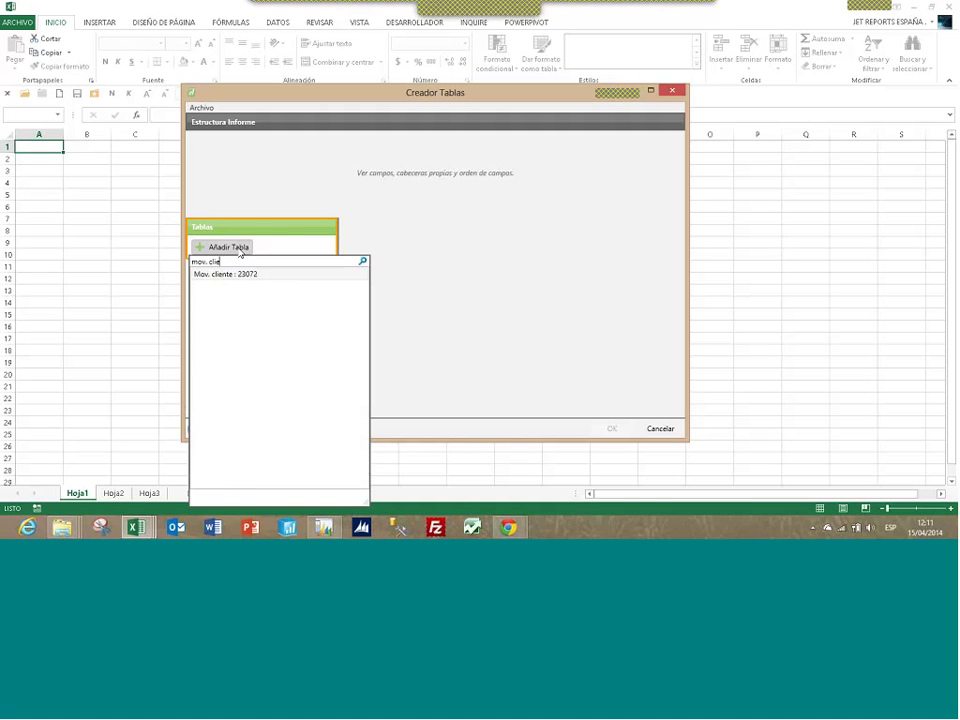
{"action": "left_click", "coordinate": [242, 276]}
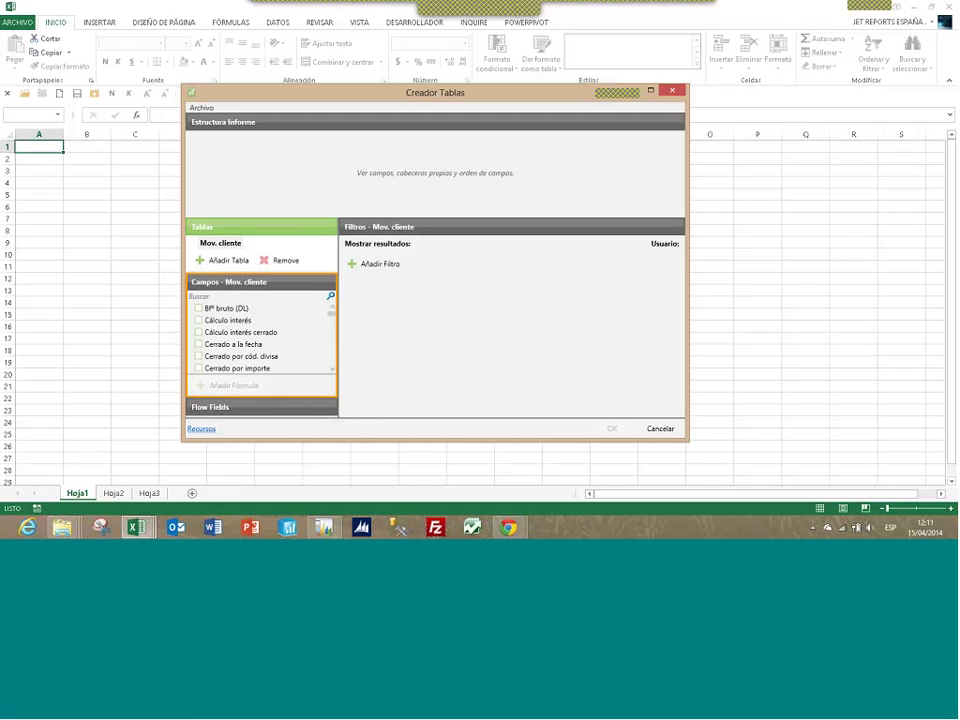
Add the Nº cliente and Fecha registro fields of Mov. cliente to the report structure
{"action": "left_click", "coordinate": [258, 296]}
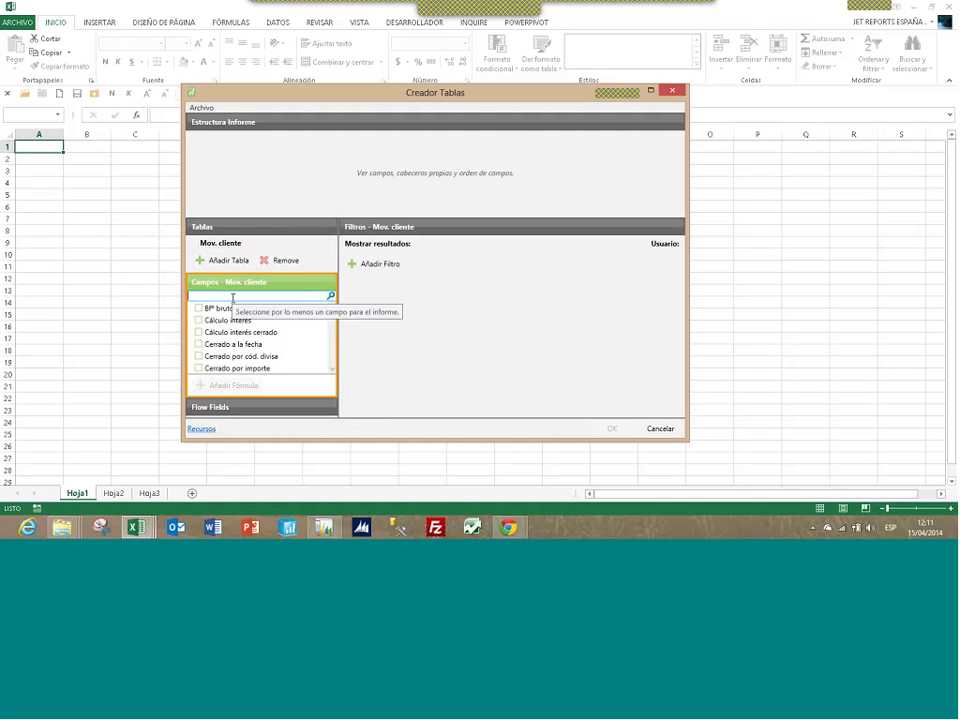
{"action": "type", "text": "nº"}
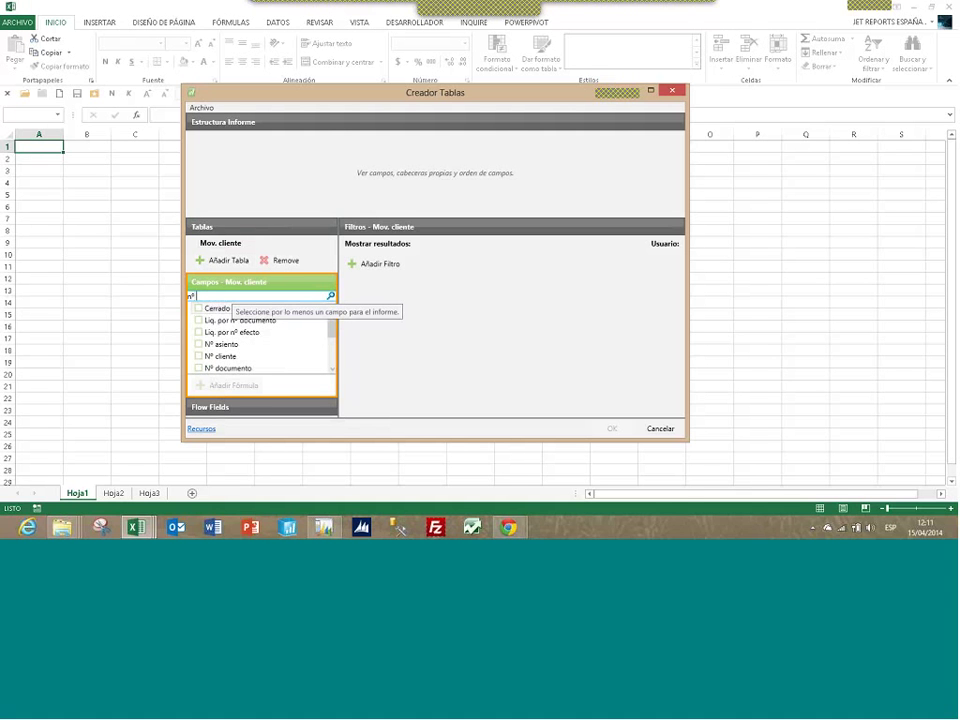
{"action": "type", "text": " cliente"}
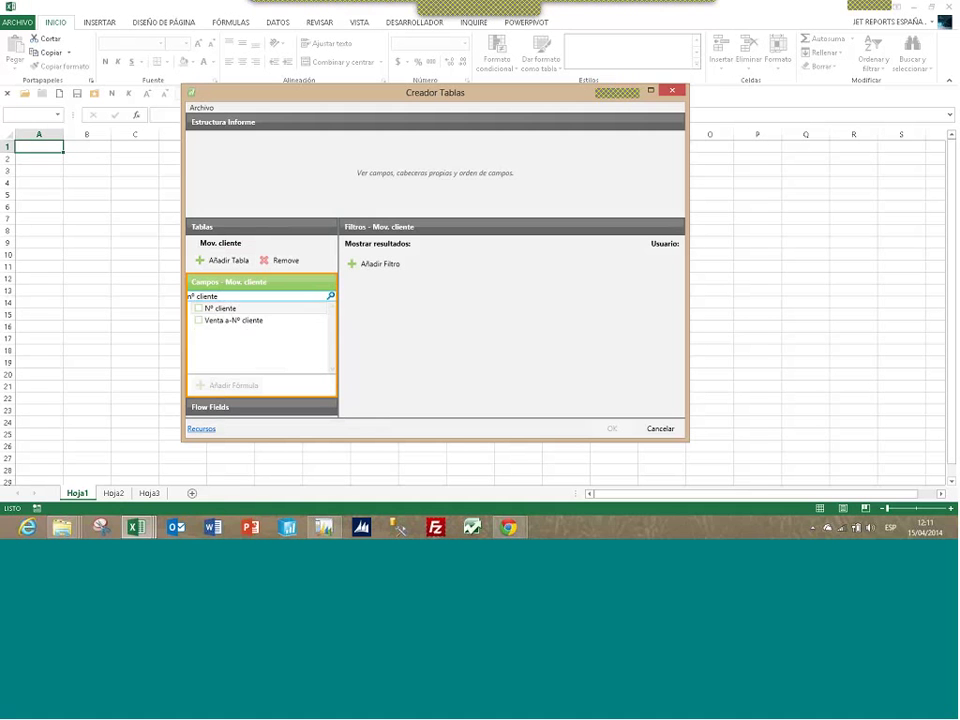
{"action": "left_click", "coordinate": [199, 309]}
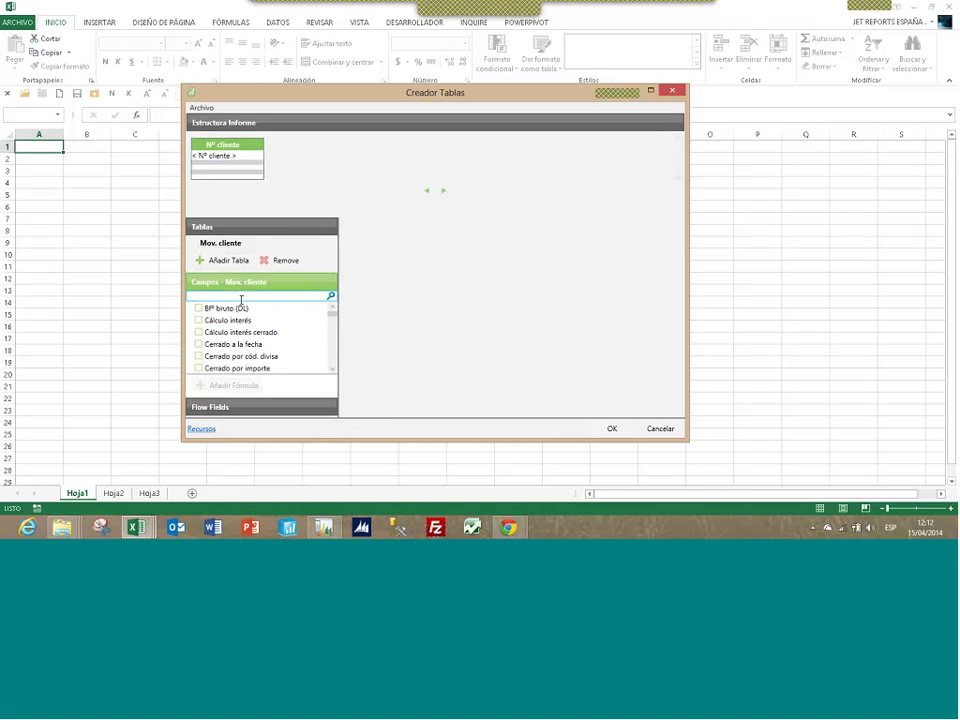
{"action": "type", "text": "fecha re"}
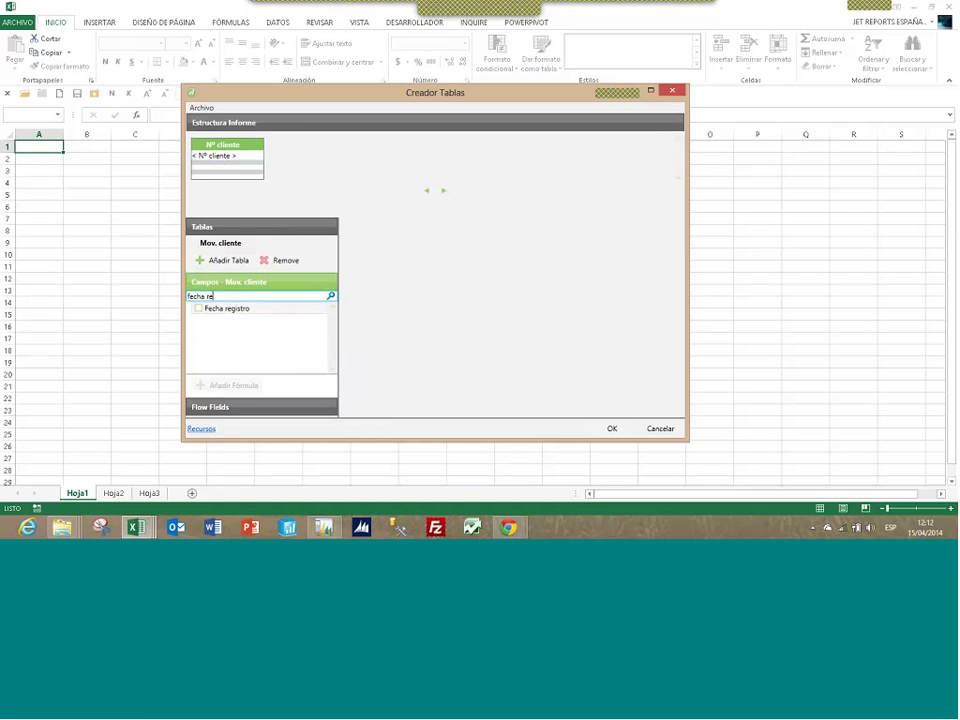
{"action": "left_click", "coordinate": [201, 312]}
{"action": "left_click", "coordinate": [199, 312]}
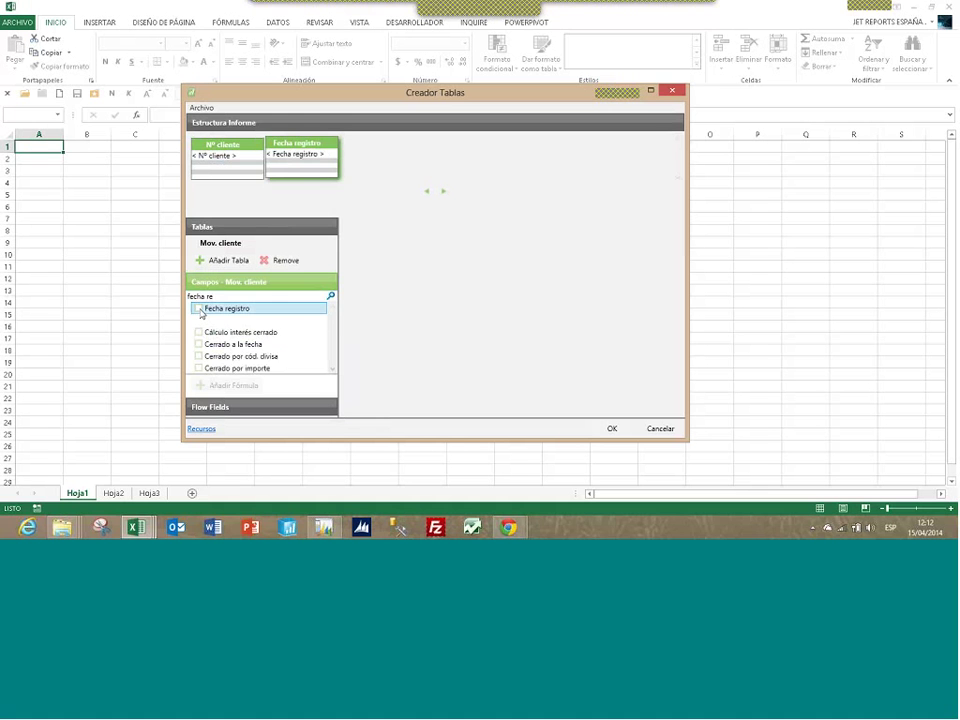
Add the Nº documento and Tipo documento fields of Mov. cliente as the next report columns
{"action": "left_click", "coordinate": [211, 295]}
{"action": "type", "text": "nº"}
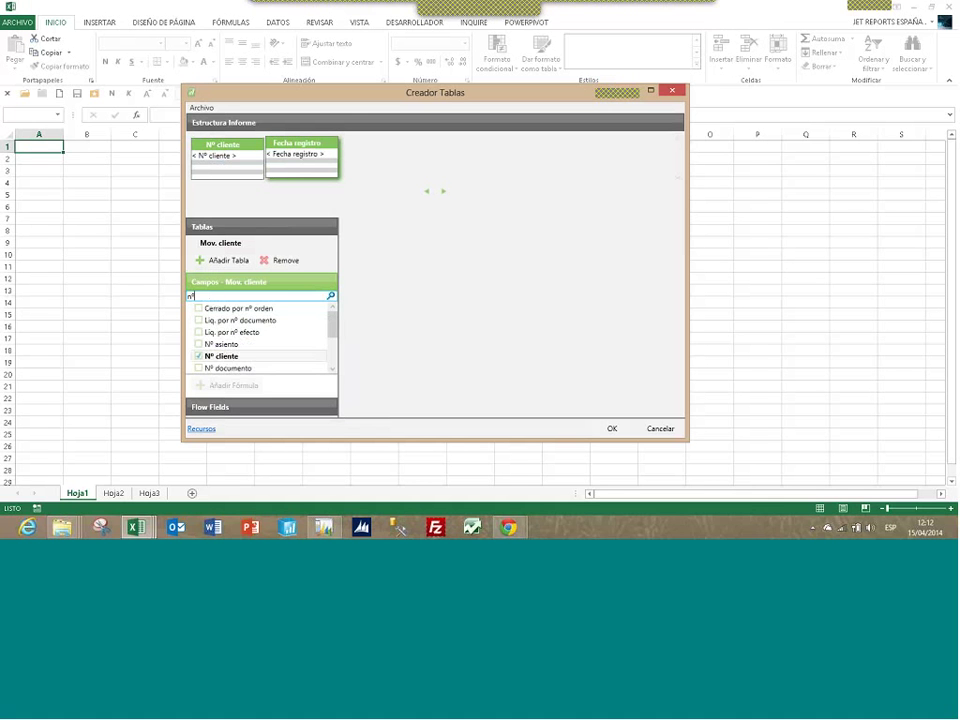
{"action": "type", "text": " docu"}
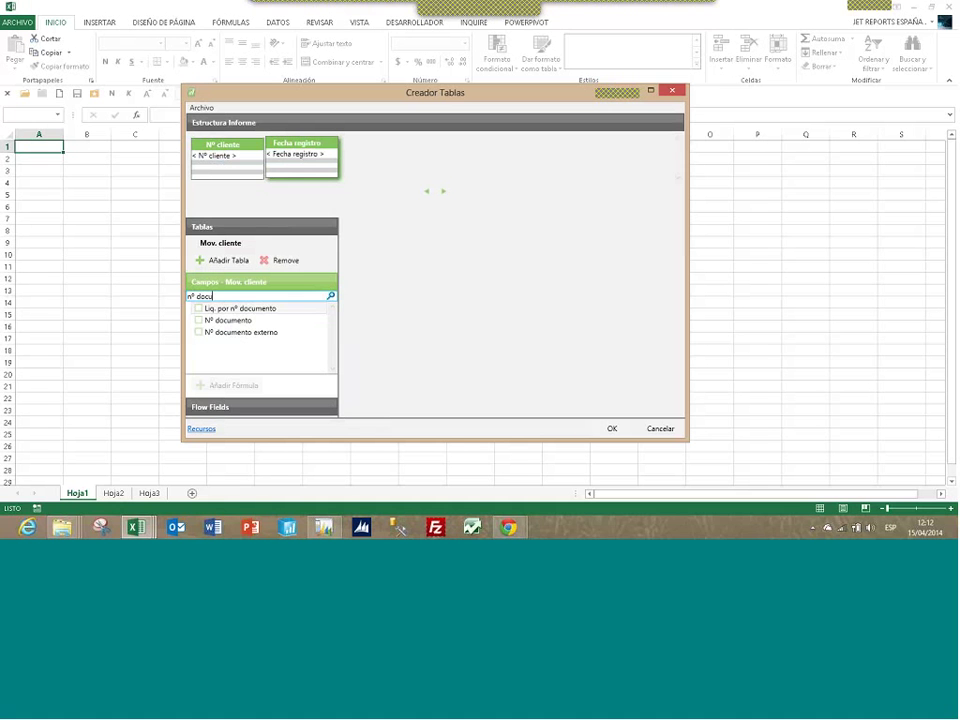
{"action": "left_click", "coordinate": [198, 321]}
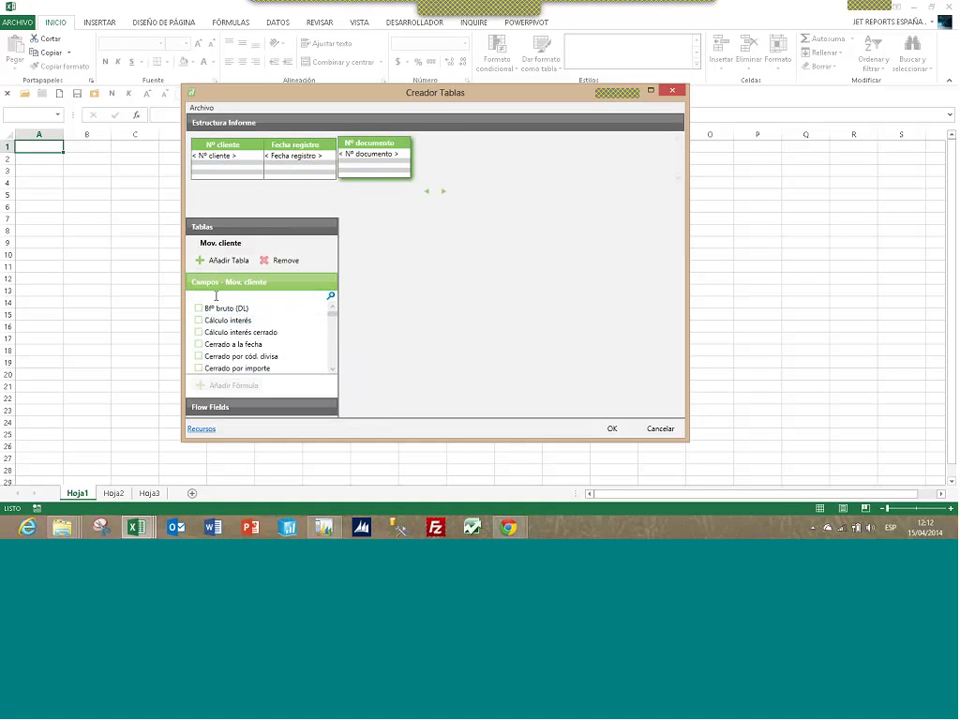
{"action": "left_click", "coordinate": [216, 296]}
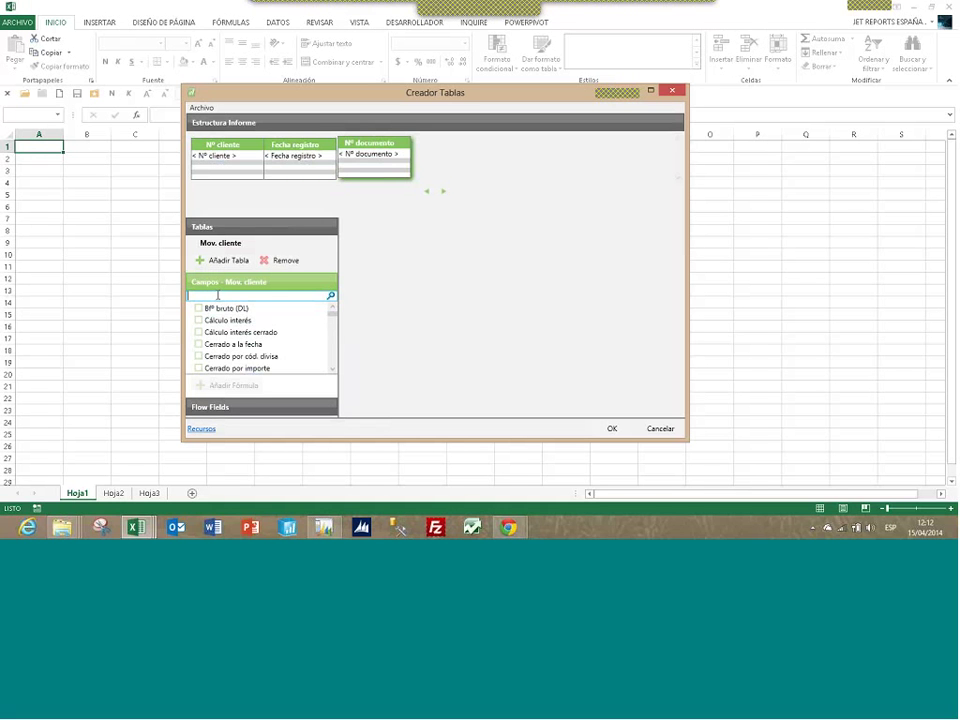
{"action": "type", "text": "tipo"}
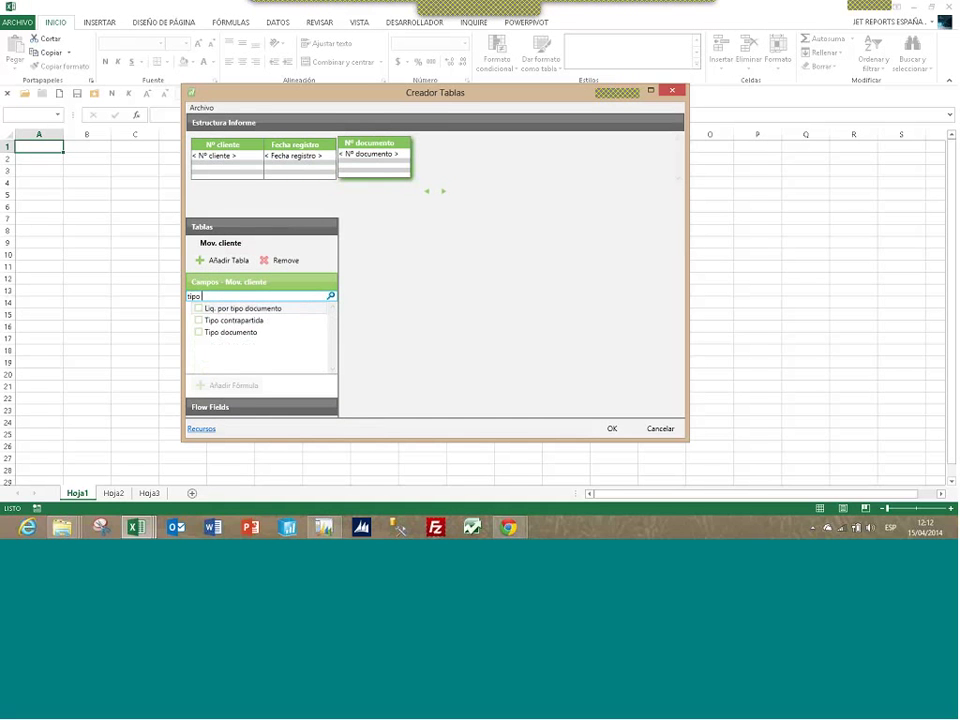
{"action": "type", "text": " do"}
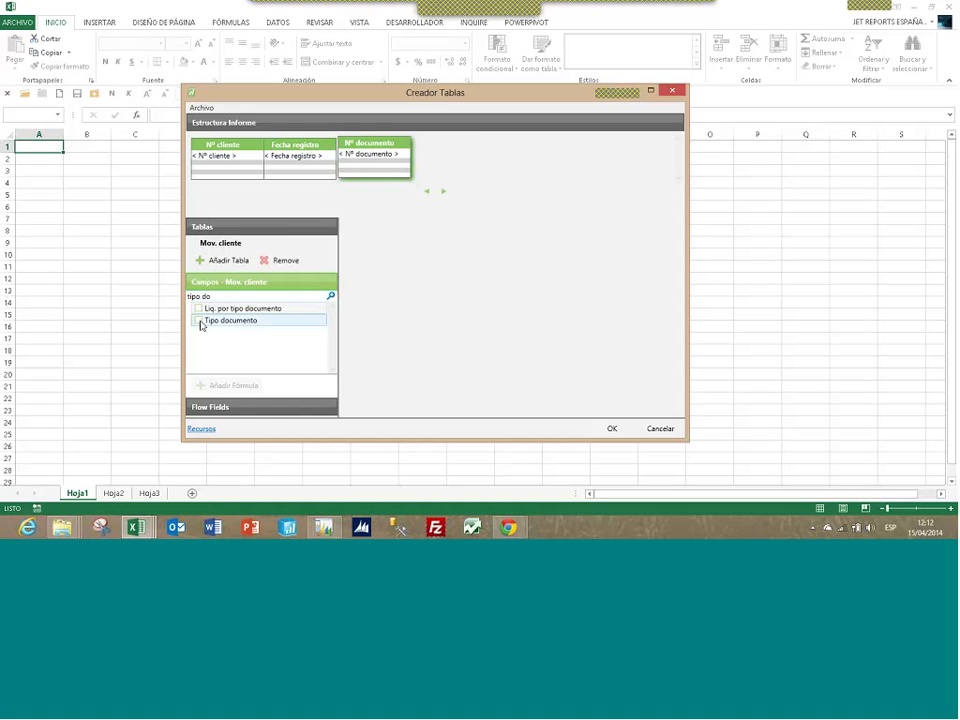
{"action": "left_click", "coordinate": [200, 321]}
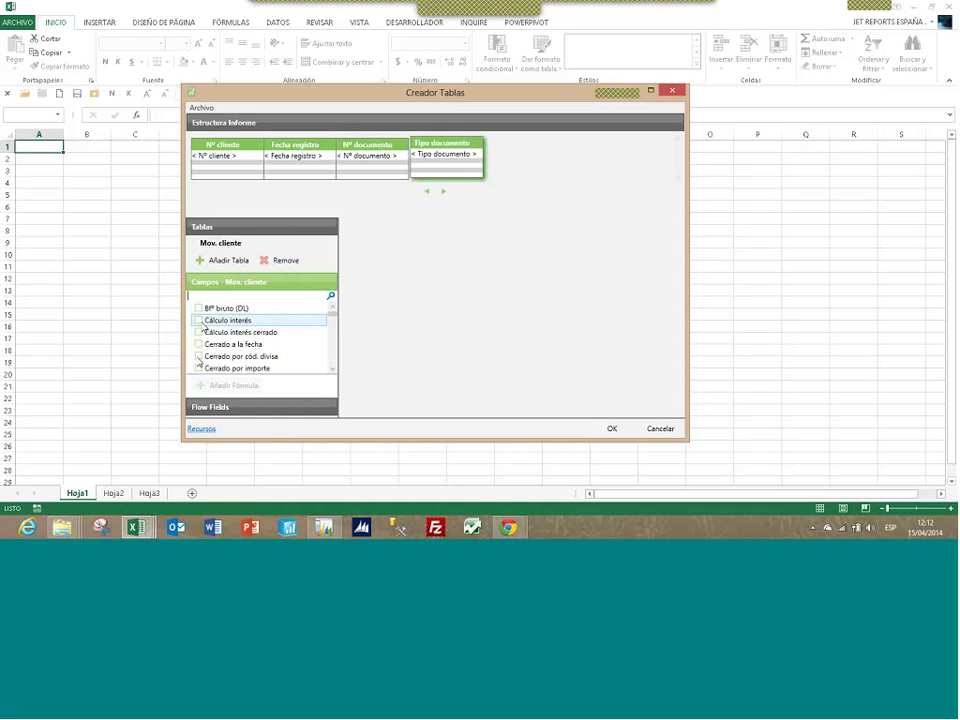
Add the Importe flow field as the last column of the report structure
{"action": "left_click", "coordinate": [212, 408]}
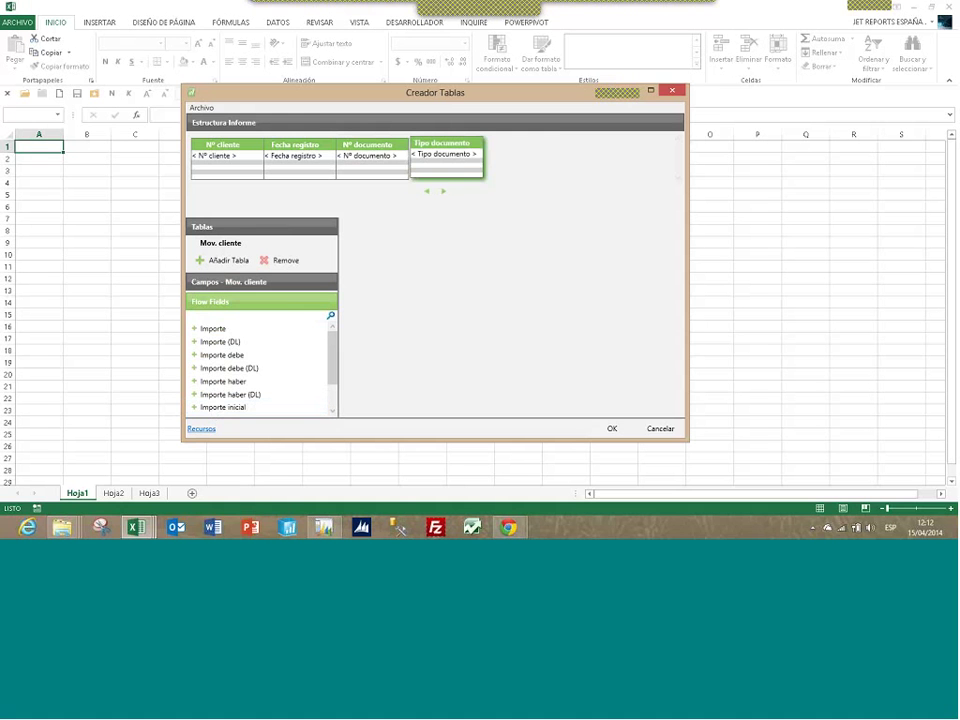
{"action": "left_click", "coordinate": [222, 330]}
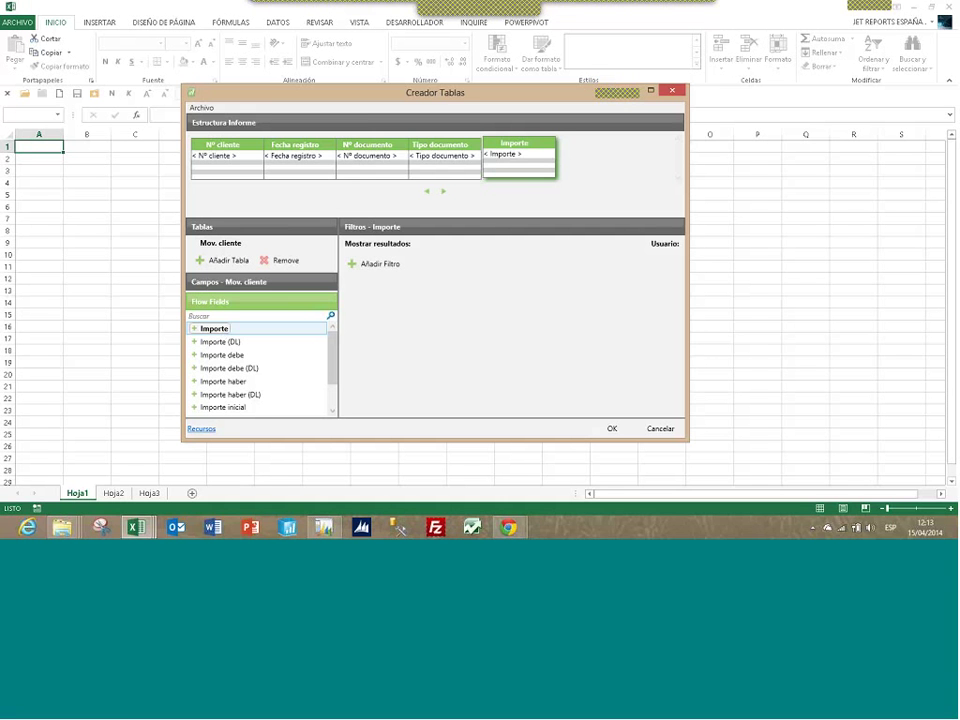
{"action": "left_click", "coordinate": [203, 108]}
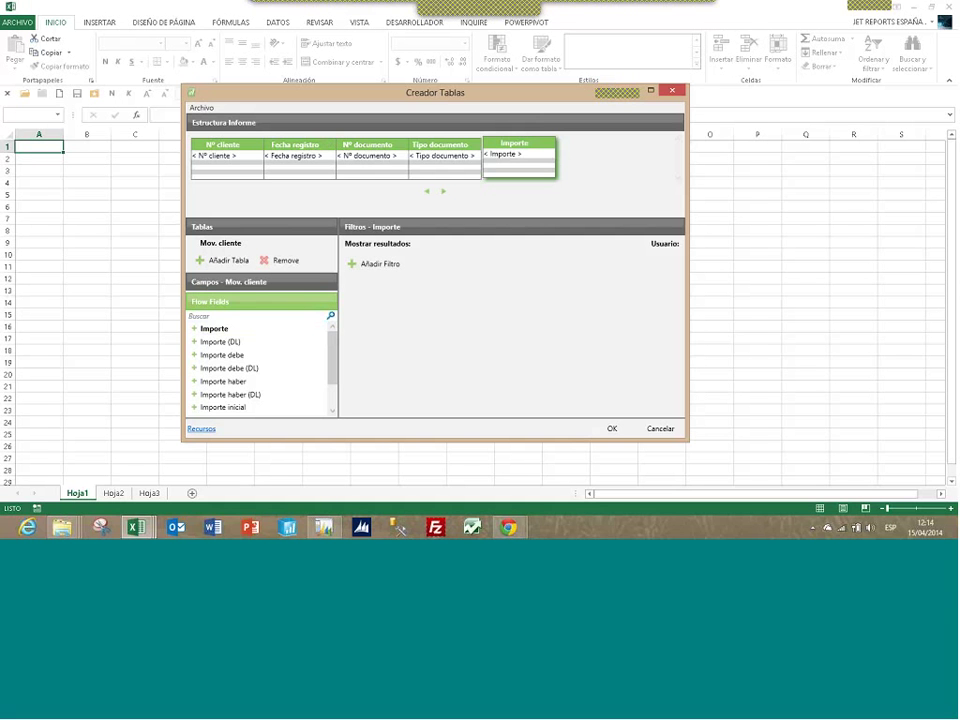
Filter Mov. cliente where Fecha registro equals 01/01/10.. and enable the Usuario option for that filter
{"action": "left_click", "coordinate": [226, 243]}
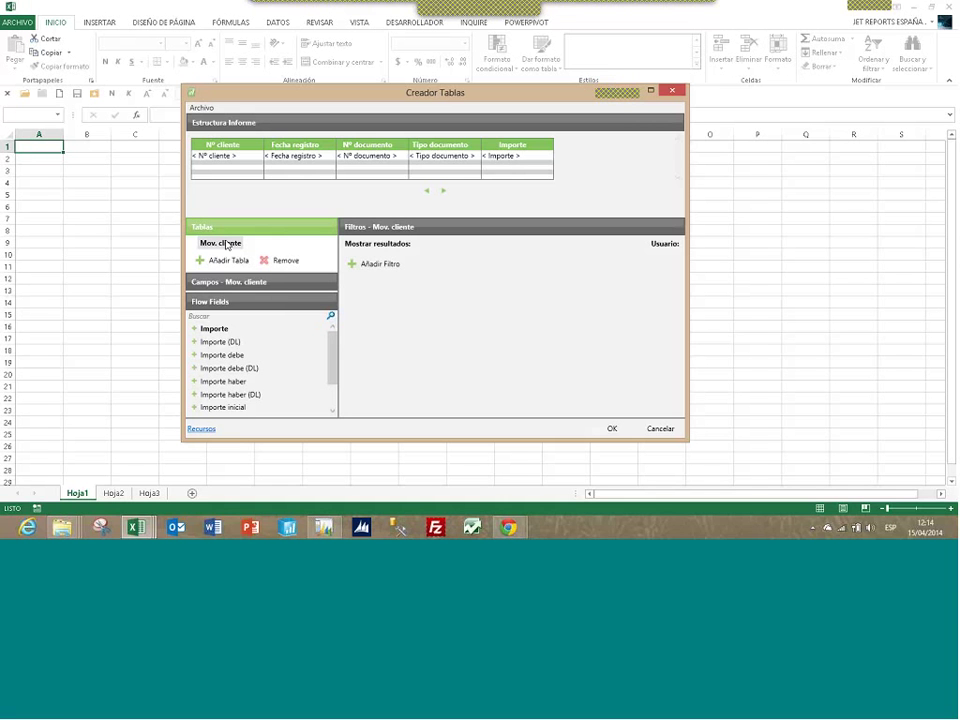
{"action": "left_click", "coordinate": [377, 266]}
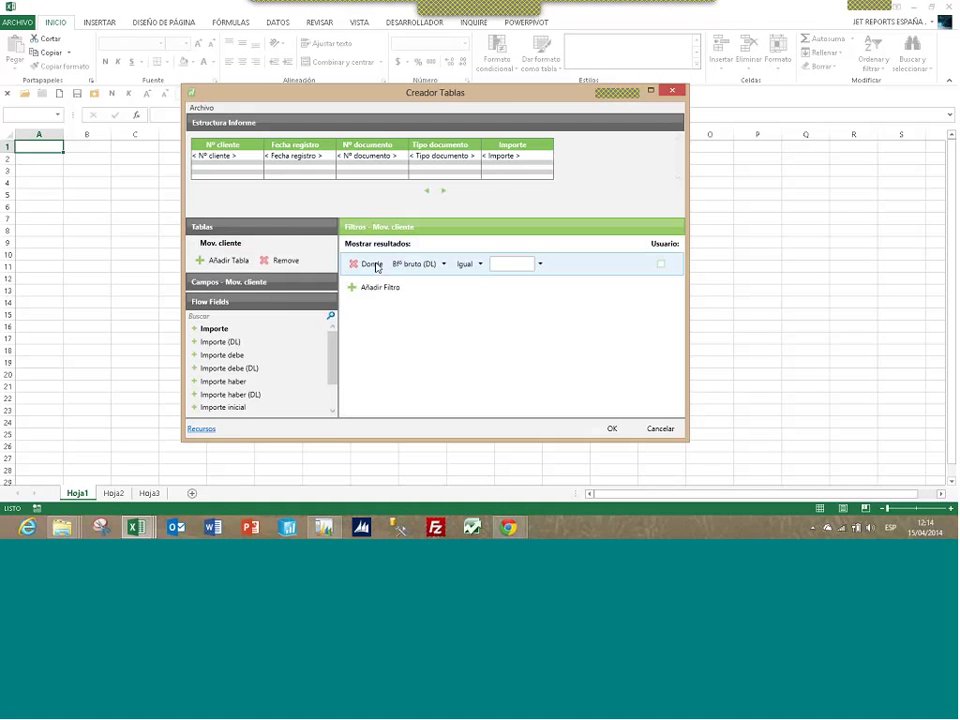
{"action": "left_click", "coordinate": [438, 264]}
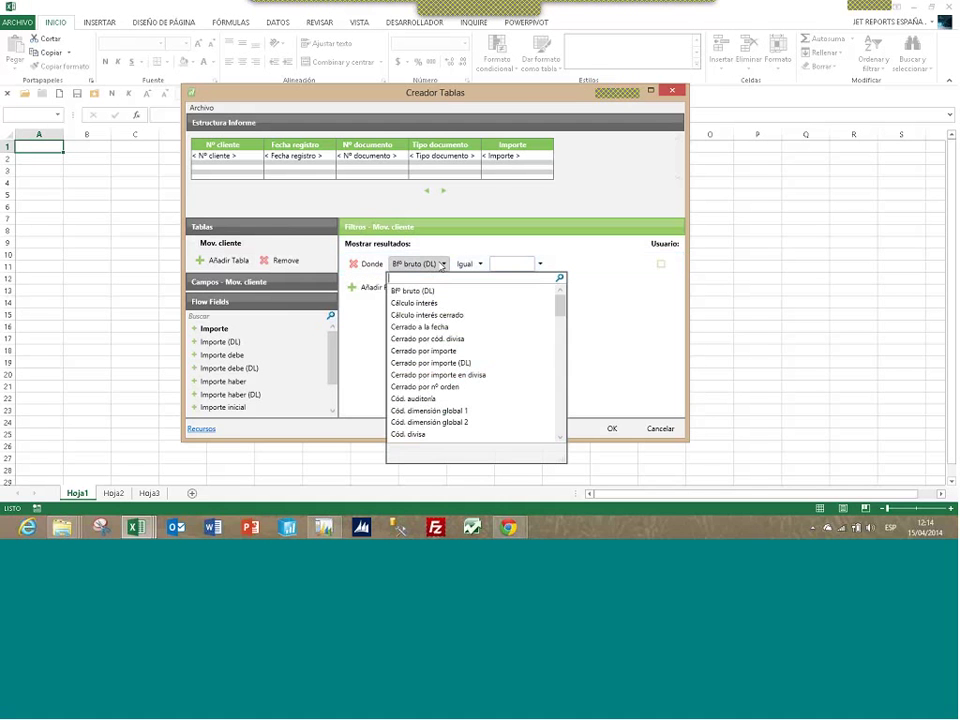
{"action": "type", "text": "fecha re"}
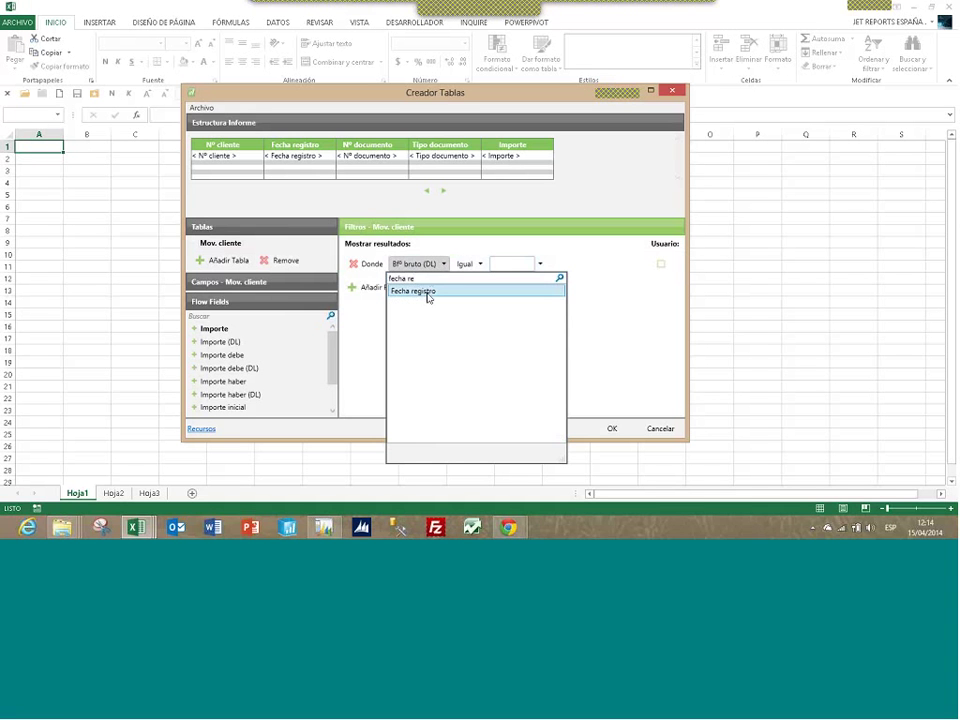
{"action": "left_click", "coordinate": [428, 292]}
{"action": "left_click", "coordinate": [507, 264]}
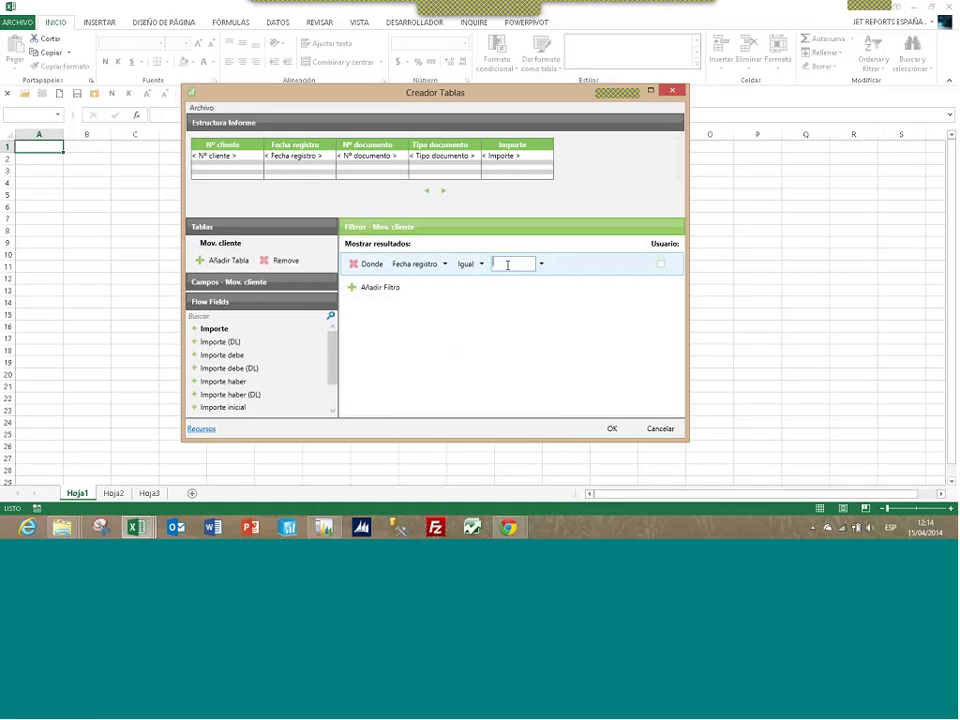
{"action": "type", "text": "01/01/10.."}
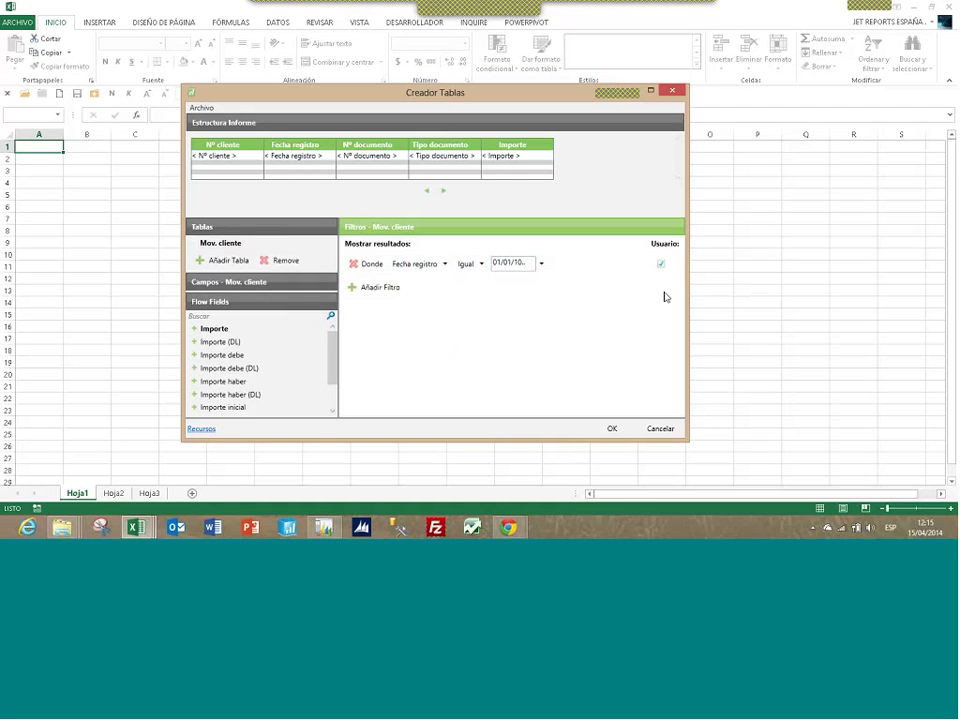
Add a second Mov. cliente filter where Tipo documento equals Factura|Abono
{"action": "left_click", "coordinate": [381, 288]}
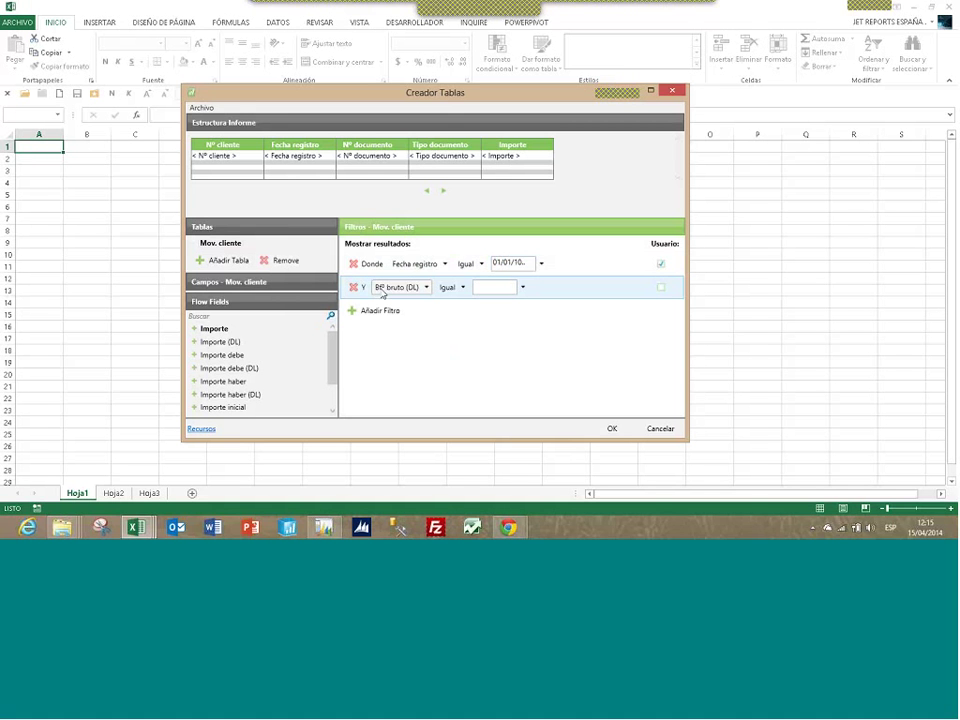
{"action": "left_click", "coordinate": [426, 288]}
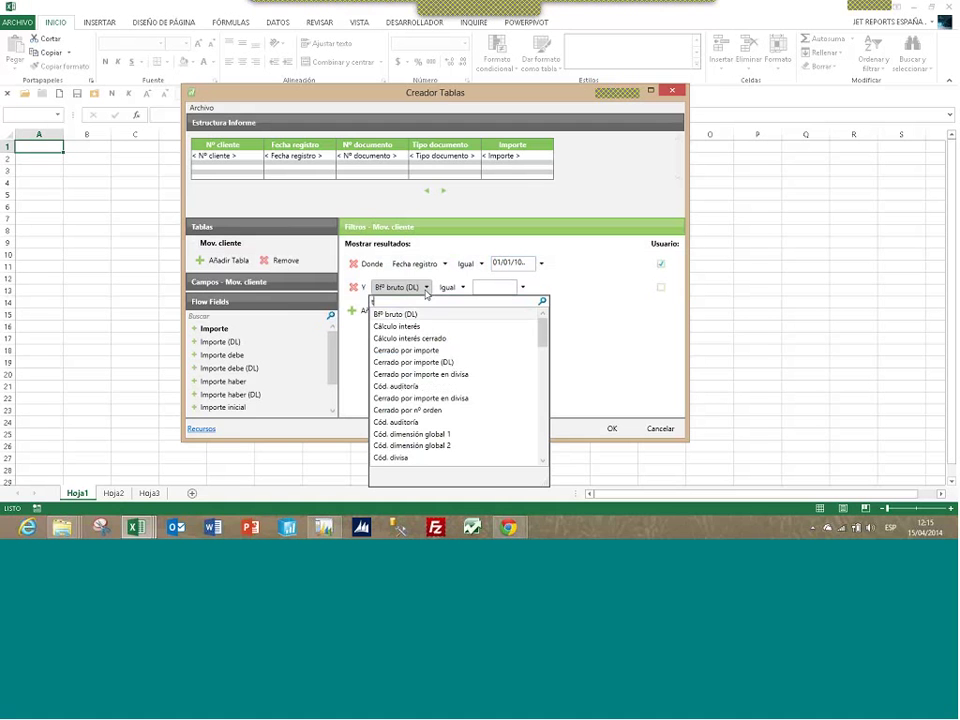
{"action": "type", "text": "tipo do"}
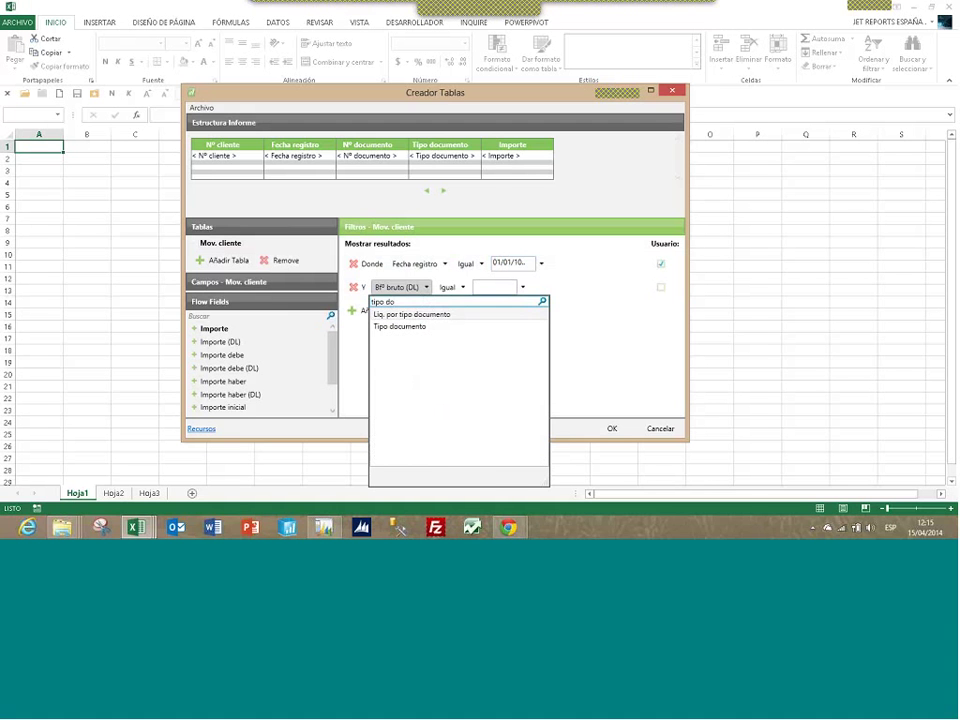
{"action": "left_click", "coordinate": [451, 325]}
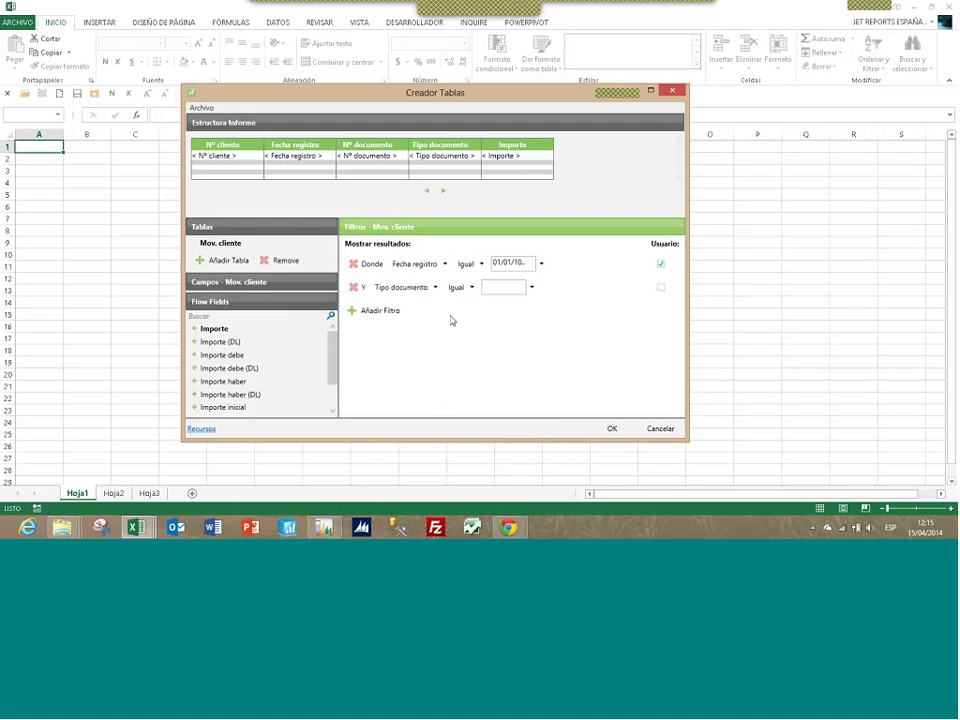
{"action": "left_click", "coordinate": [531, 287]}
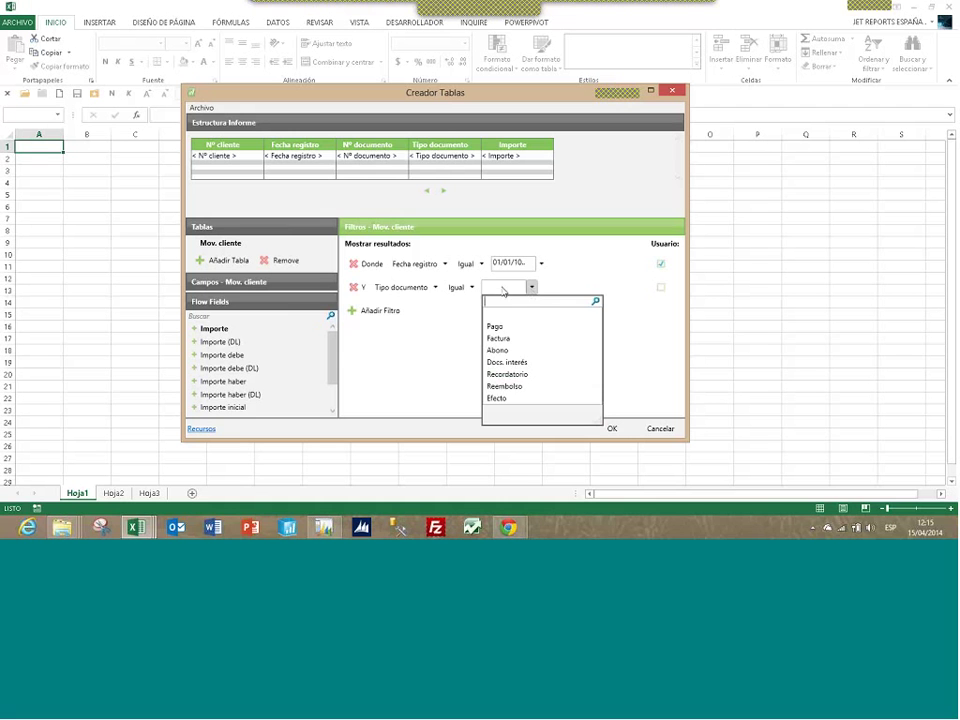
{"action": "left_click", "coordinate": [503, 288]}
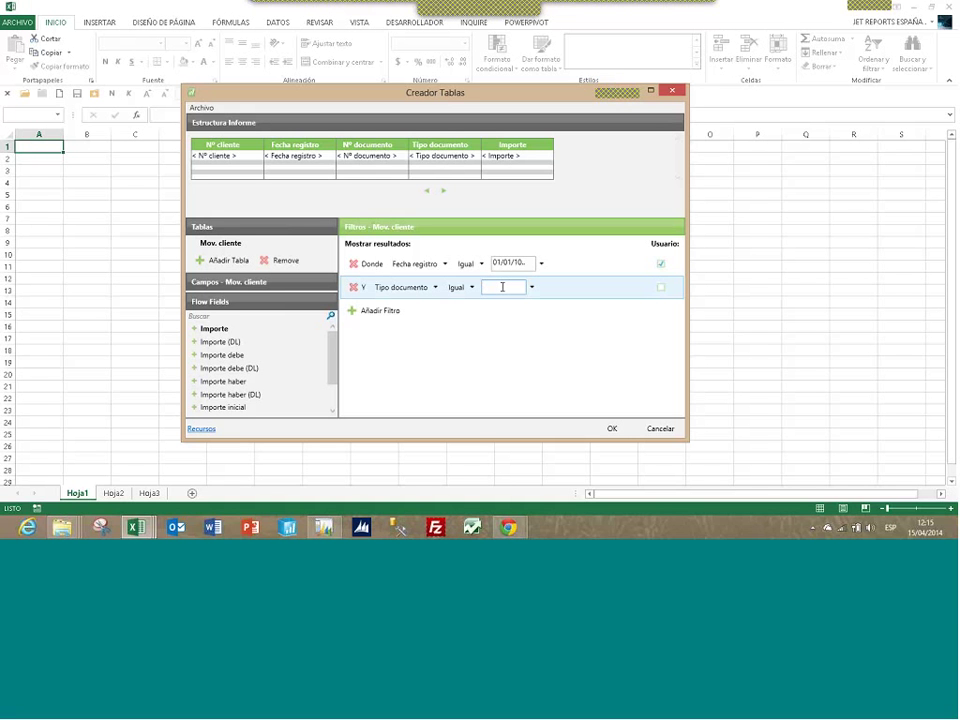
{"action": "type", "text": "Factura"}
{"action": "type", "text": "|Abono"}
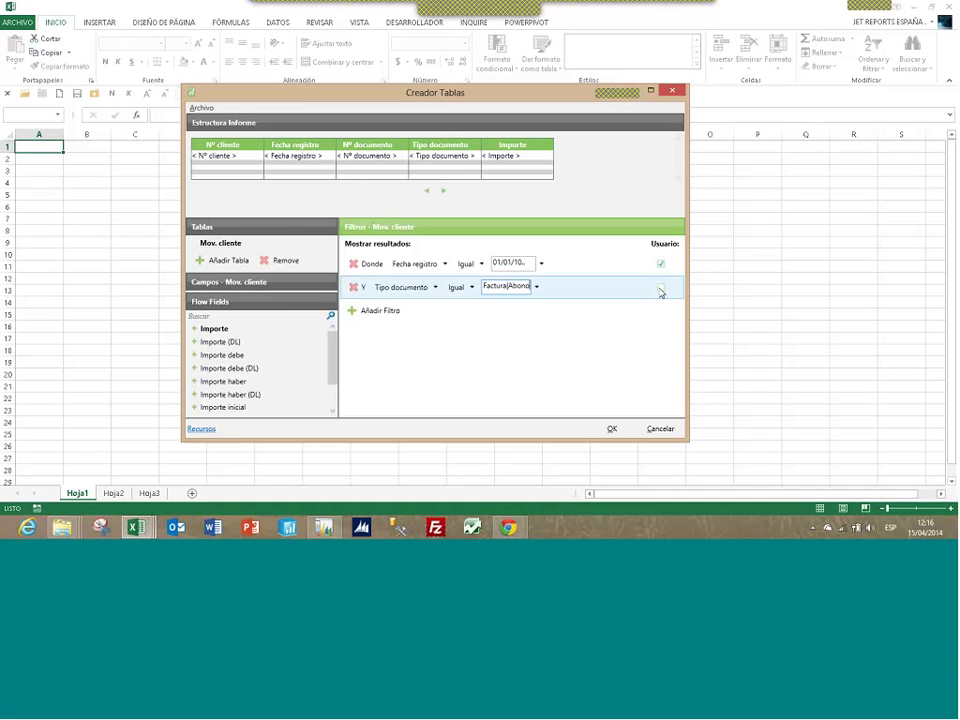
Add the Cliente table to the report as a table linked under Mov. cliente
{"action": "left_click", "coordinate": [222, 260]}
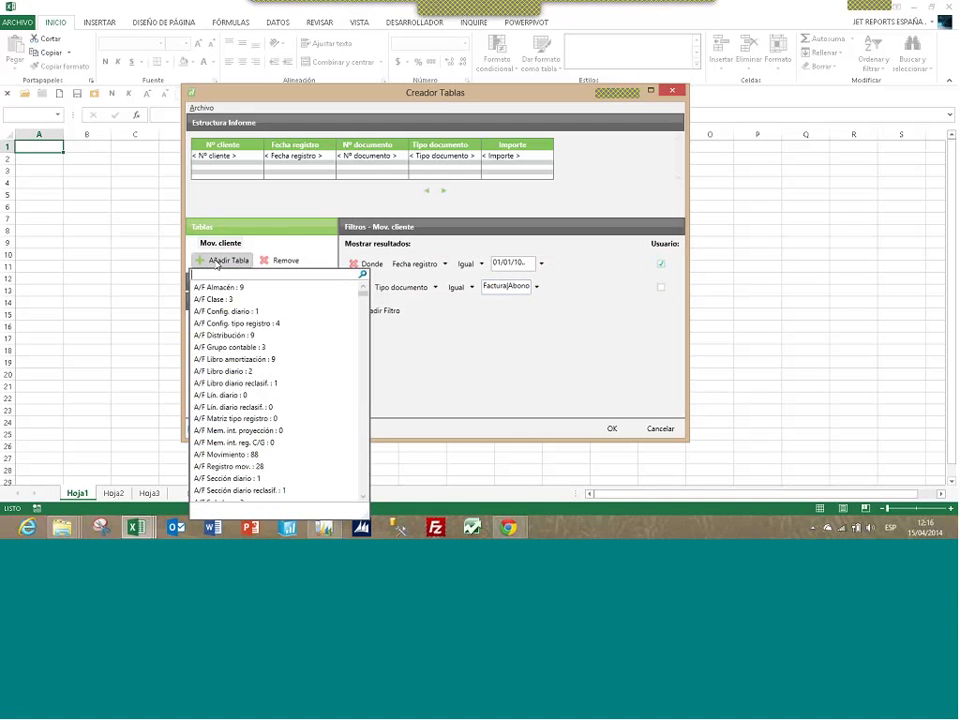
{"action": "type", "text": "cli"}
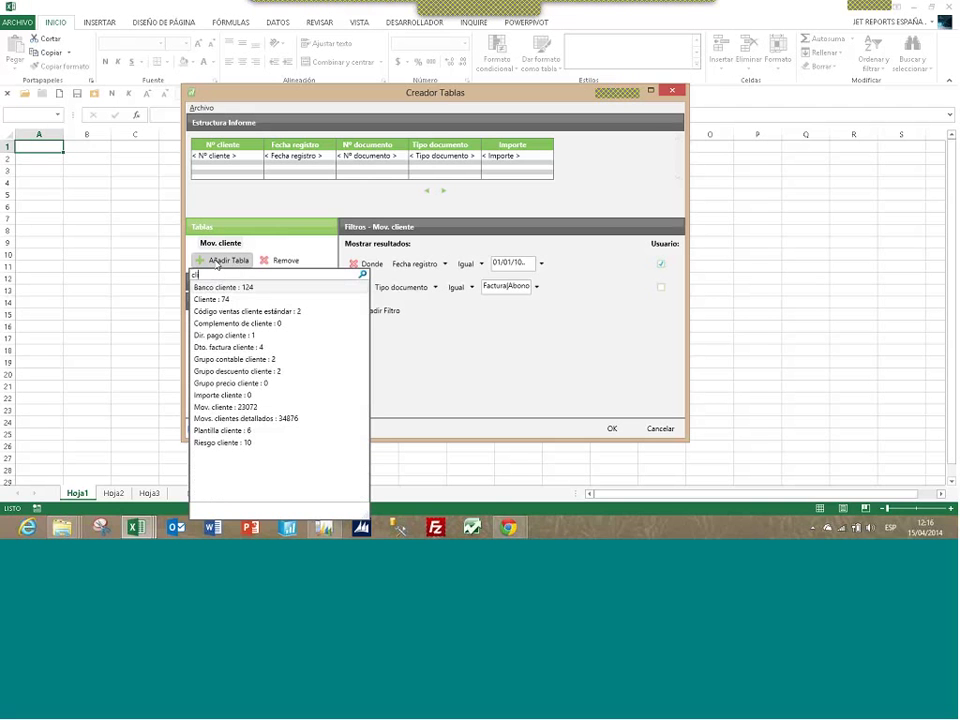
{"action": "type", "text": "ente"}
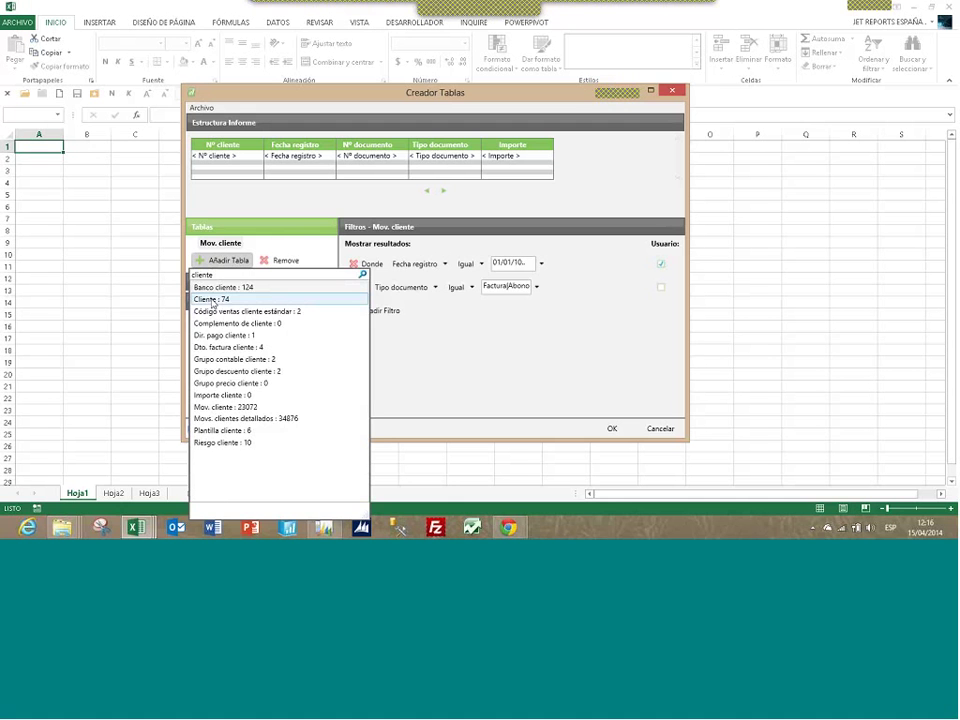
{"action": "left_click", "coordinate": [211, 300]}
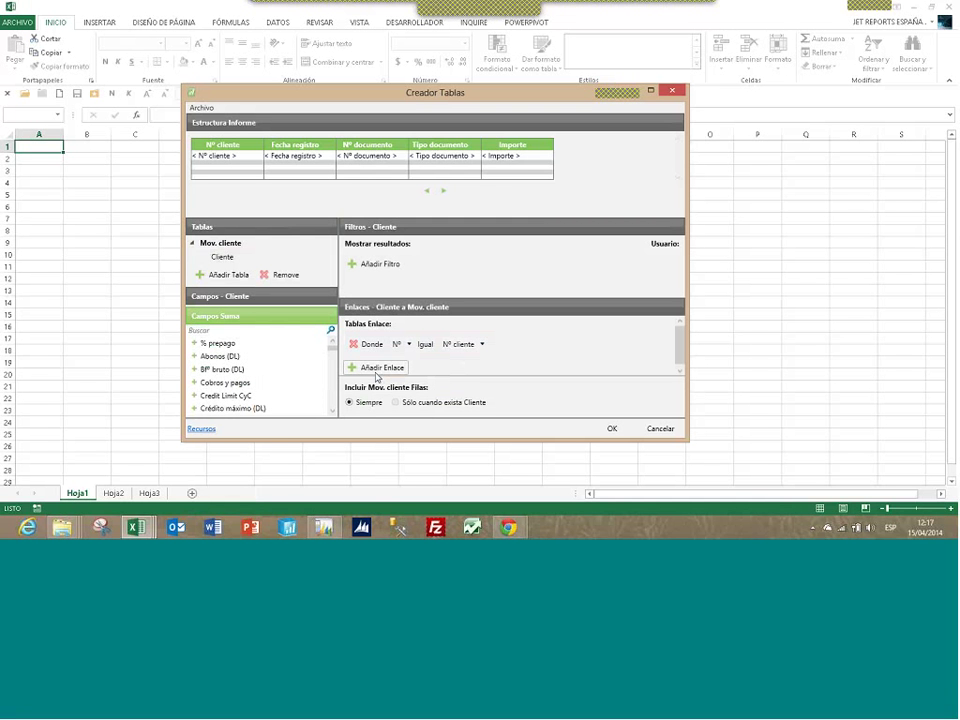
Add the Nombre field of the Cliente table as a report column
{"action": "left_click", "coordinate": [240, 302]}
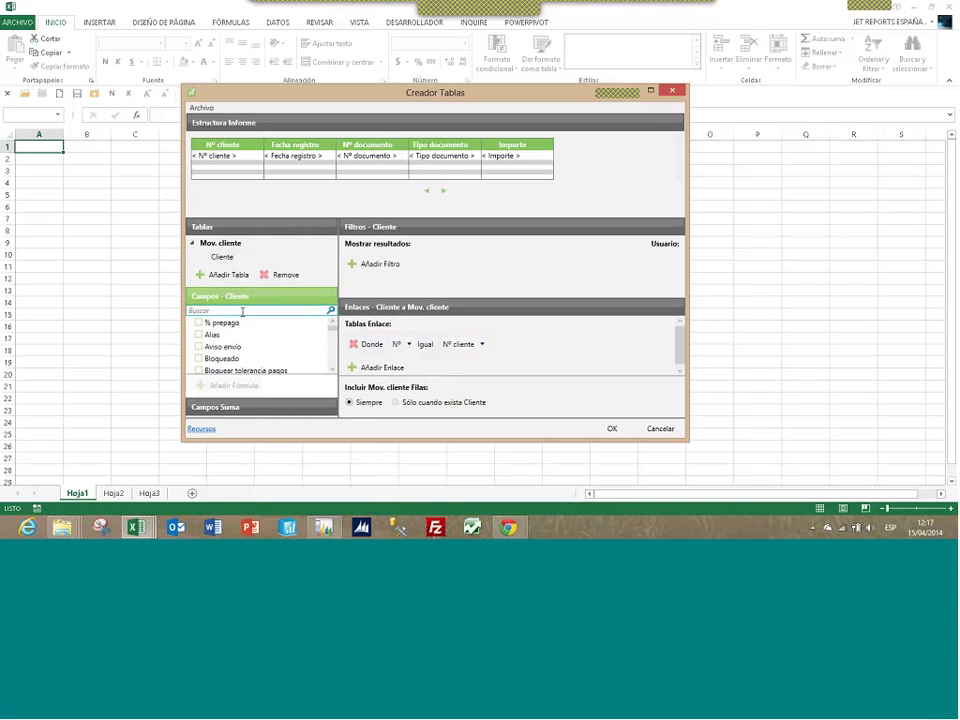
{"action": "left_click", "coordinate": [242, 311]}
{"action": "type", "text": "no"}
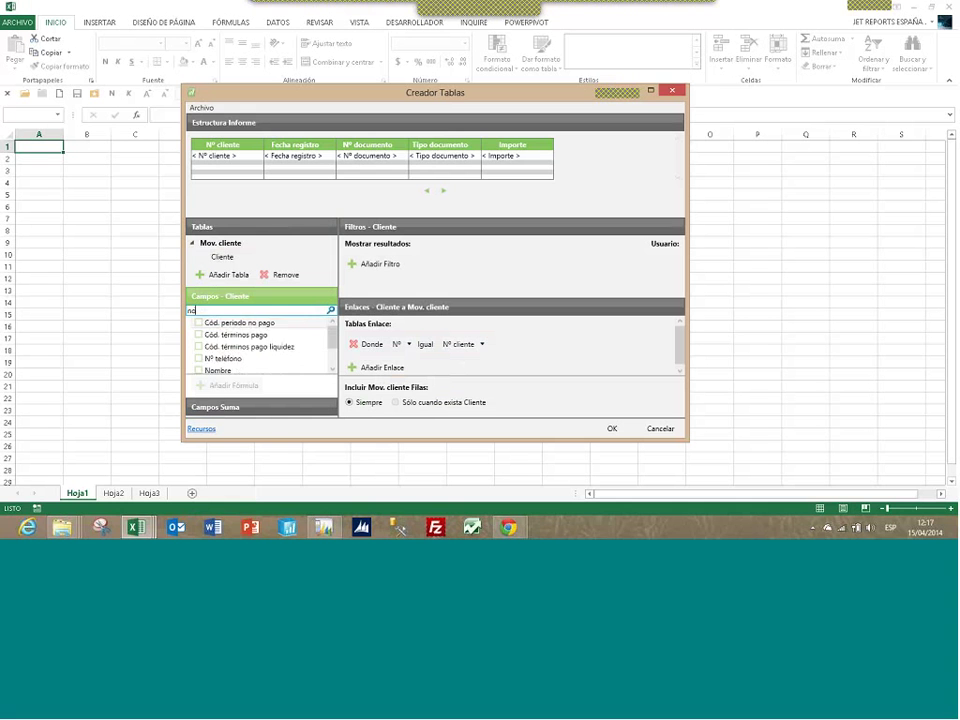
{"action": "type", "text": "mbre"}
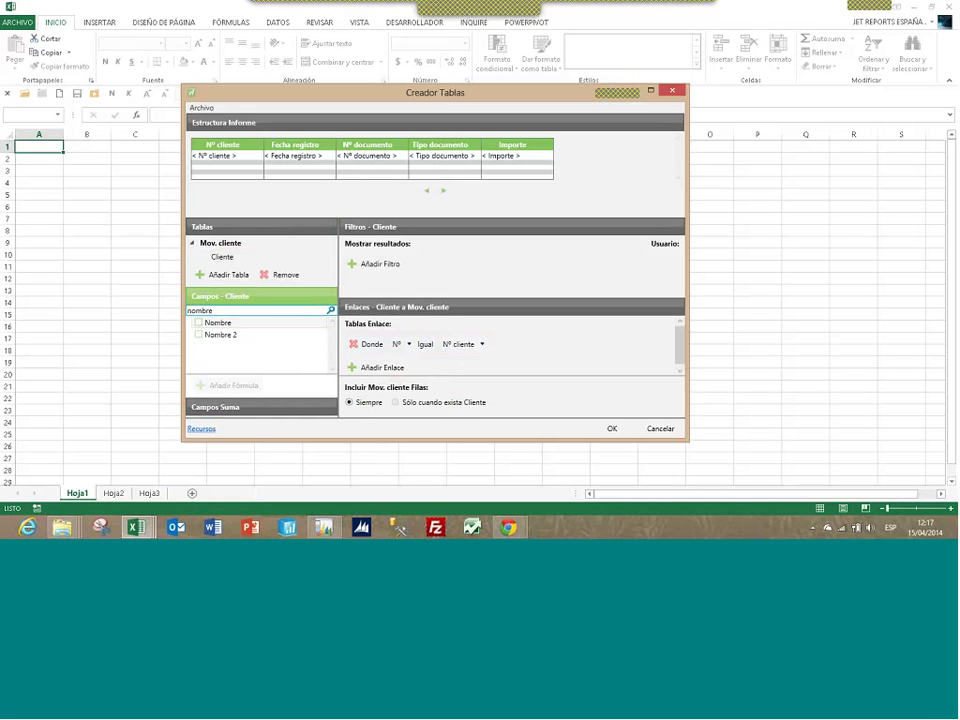
{"action": "left_click", "coordinate": [199, 323]}
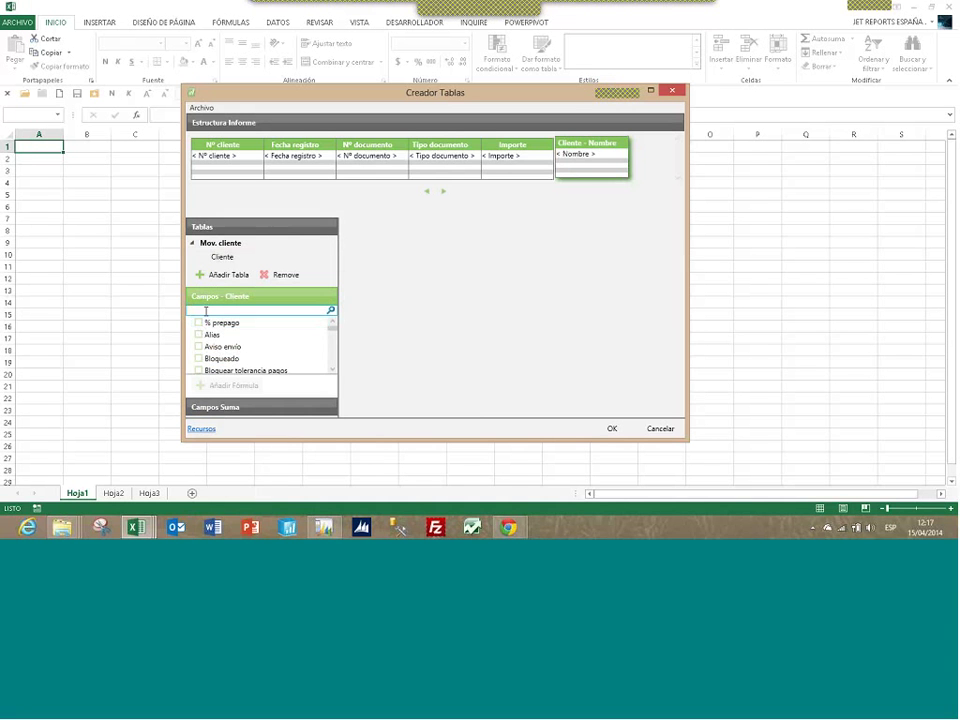
Add the Cód. país/región field of the Cliente table as a report column
{"action": "type", "text": "có"}
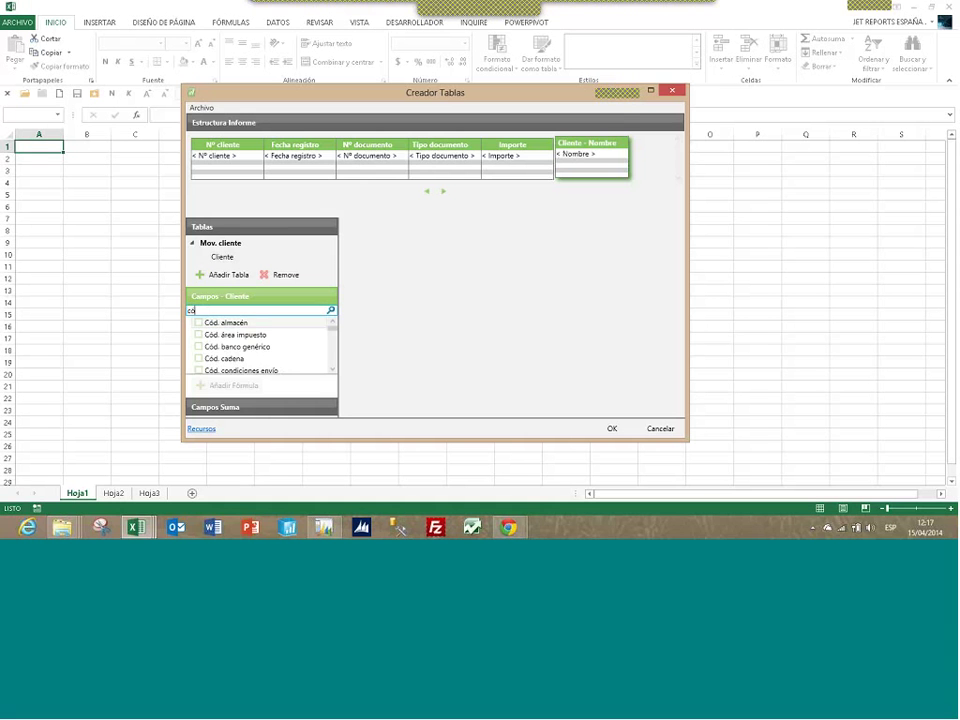
{"action": "type", "text": "d. p"}
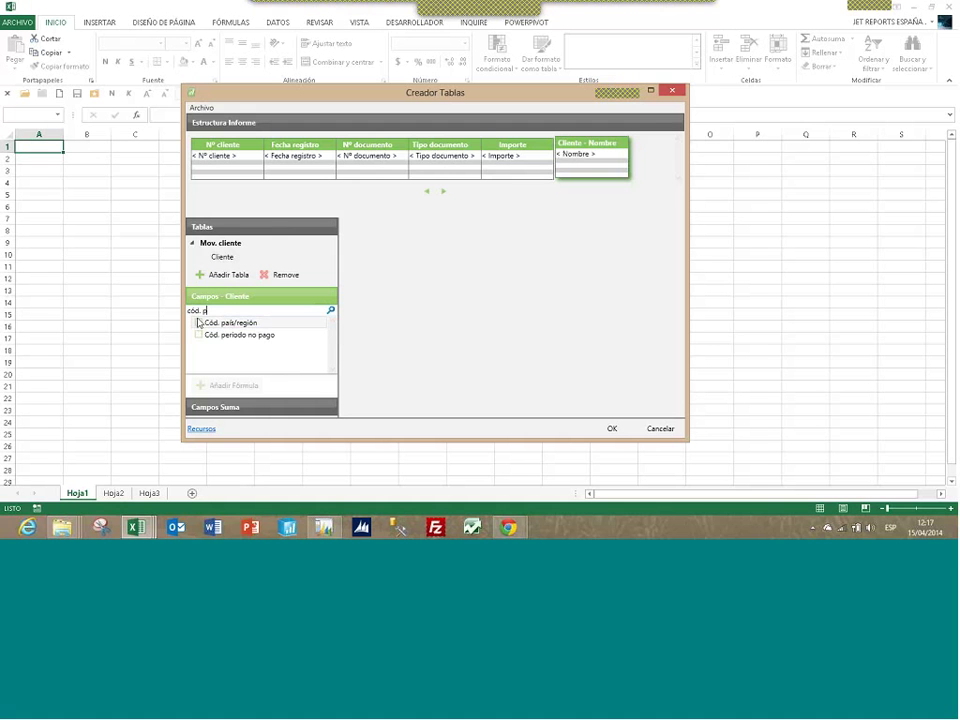
{"action": "left_click", "coordinate": [199, 324]}
{"action": "left_click", "coordinate": [199, 324]}
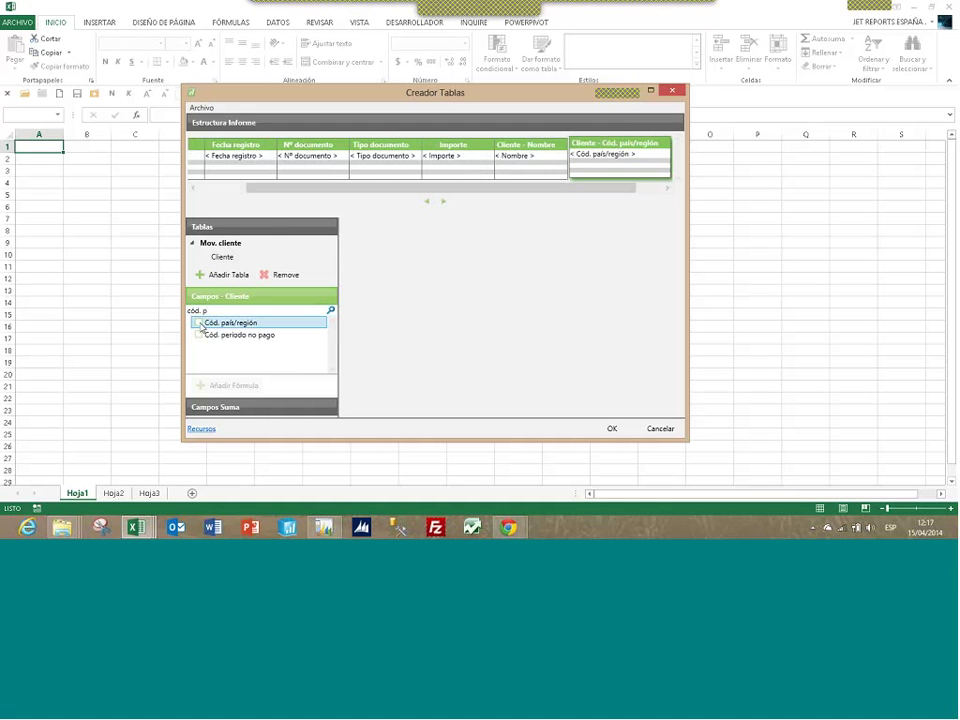
Add the País/región table as a table linked under Cliente
{"action": "left_click", "coordinate": [222, 259]}
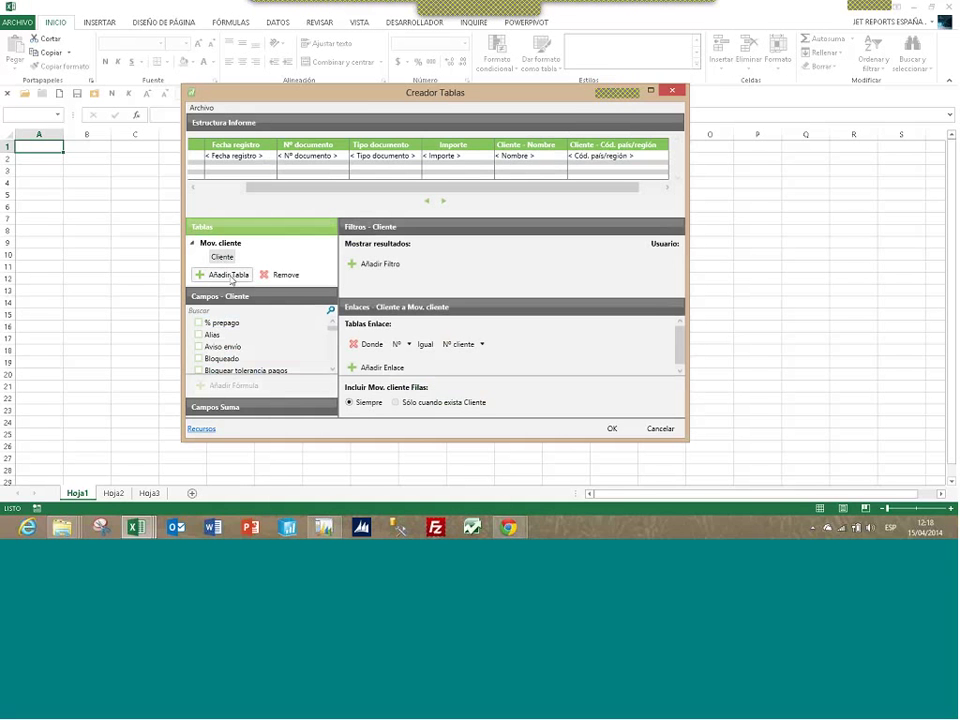
{"action": "left_click", "coordinate": [229, 275]}
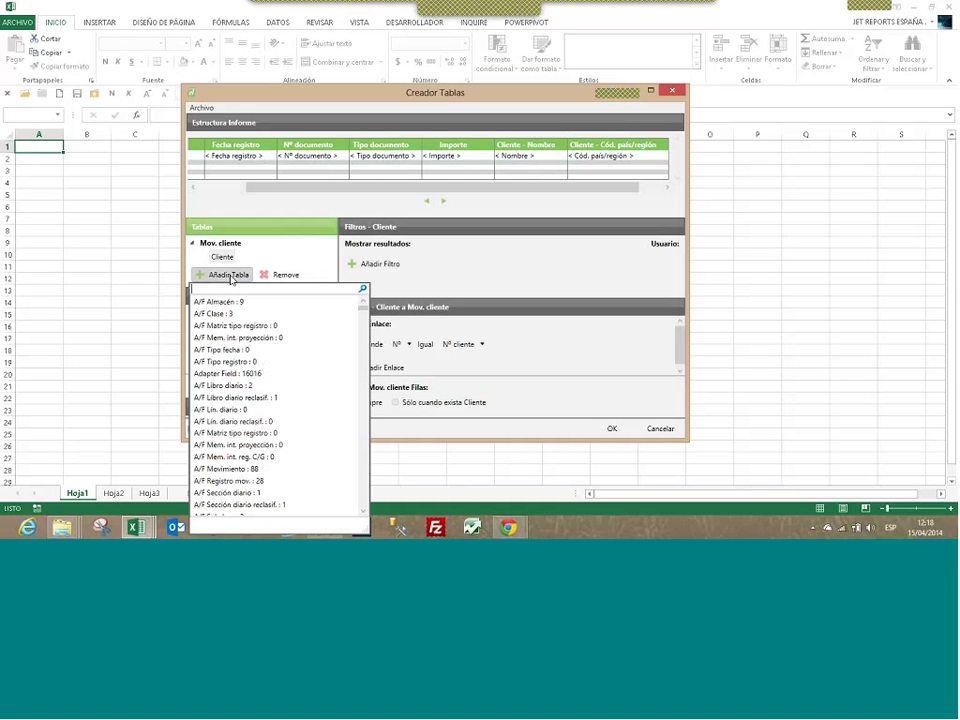
{"action": "type", "text": "país"}
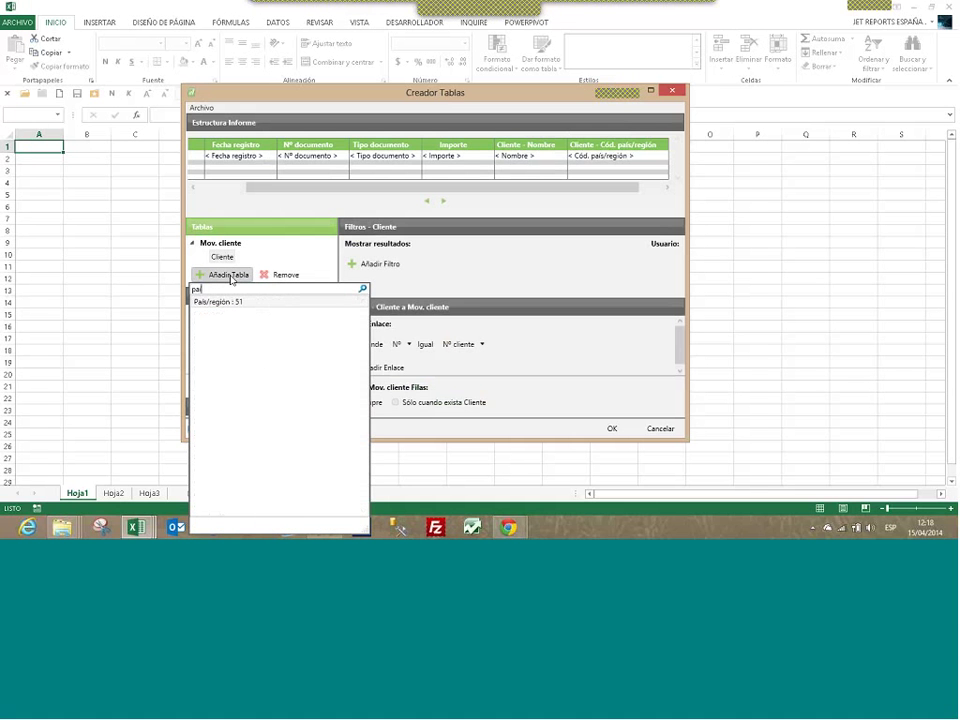
{"action": "type", "text": "s"}
{"action": "left_click", "coordinate": [227, 303]}
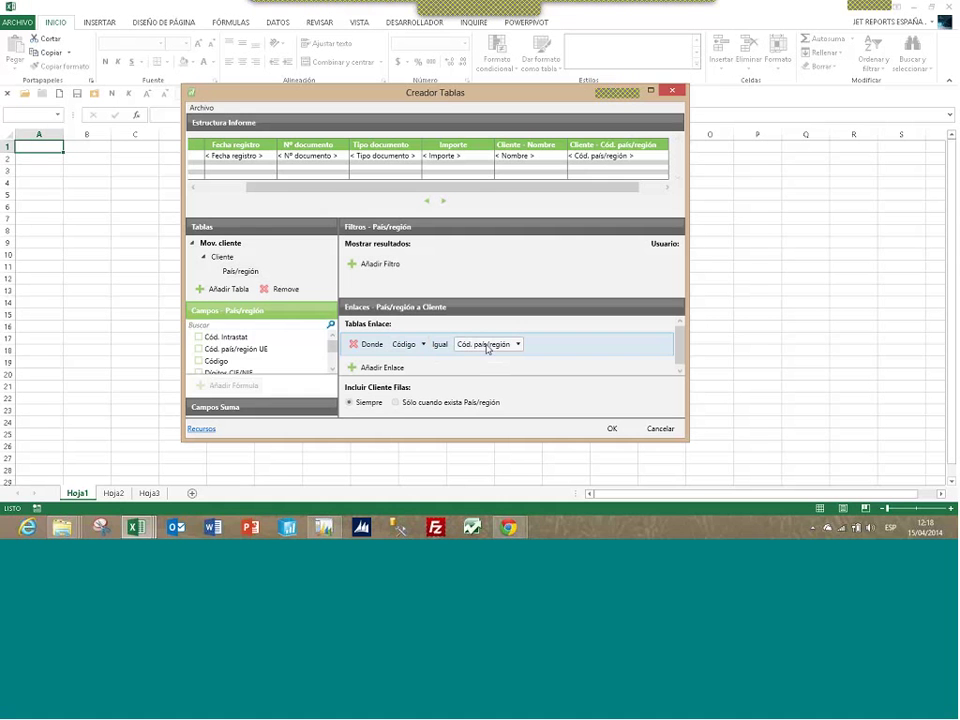
Add the Nombre field of the País/región table as the last report column
{"action": "left_click", "coordinate": [291, 325]}
{"action": "type", "text": "no"}
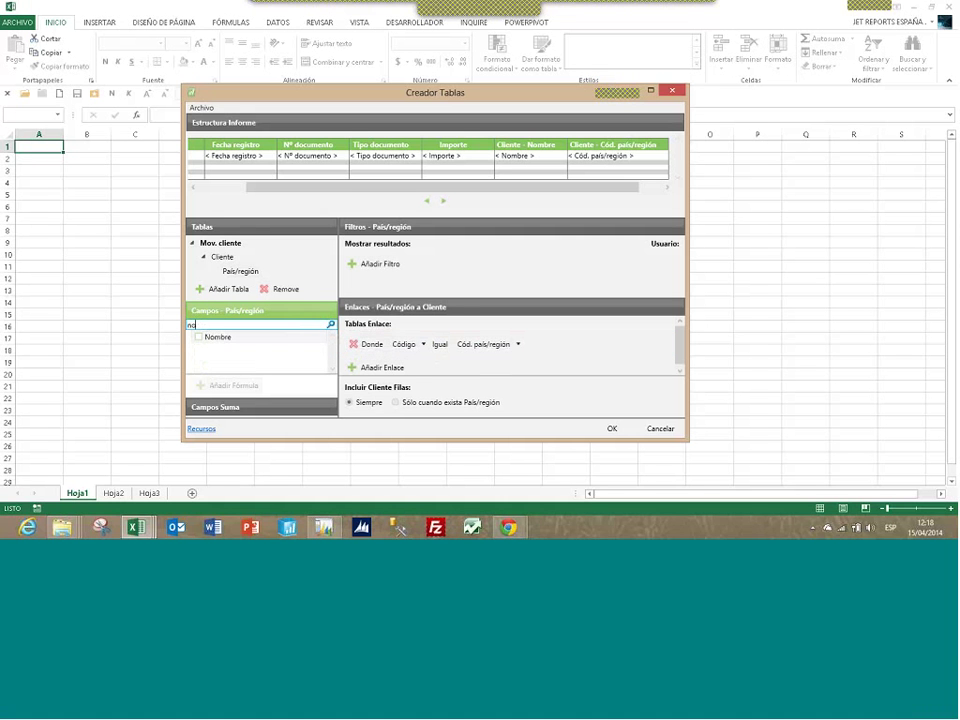
{"action": "type", "text": "mb"}
{"action": "left_click", "coordinate": [199, 338]}
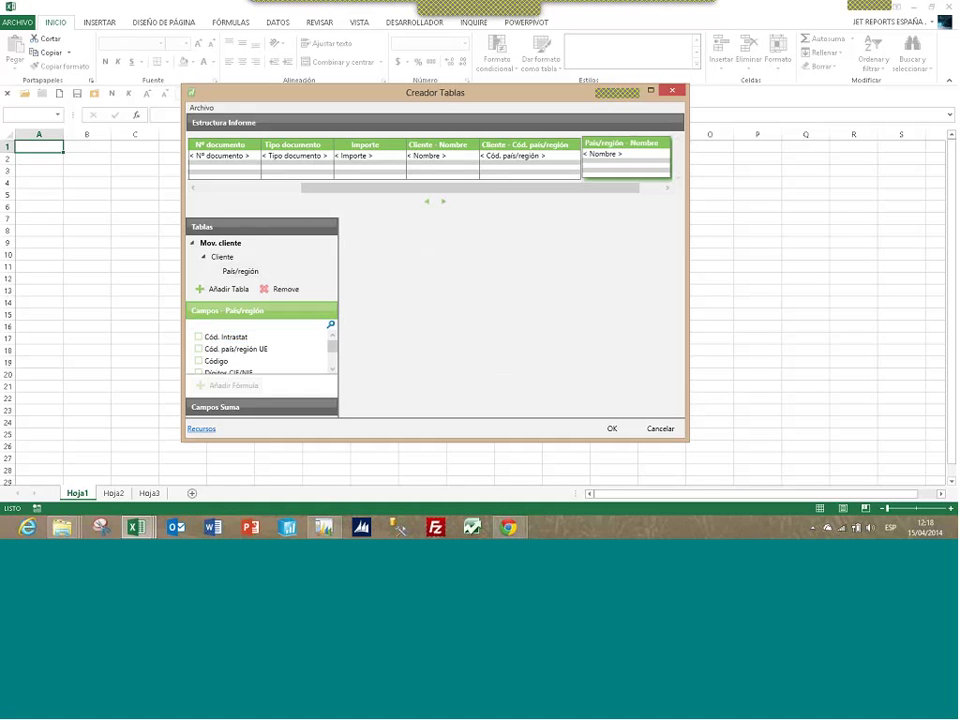
Review the Mov. cliente filters and accept the table definition to generate the report design on the worksheet
{"action": "left_click", "coordinate": [220, 244]}
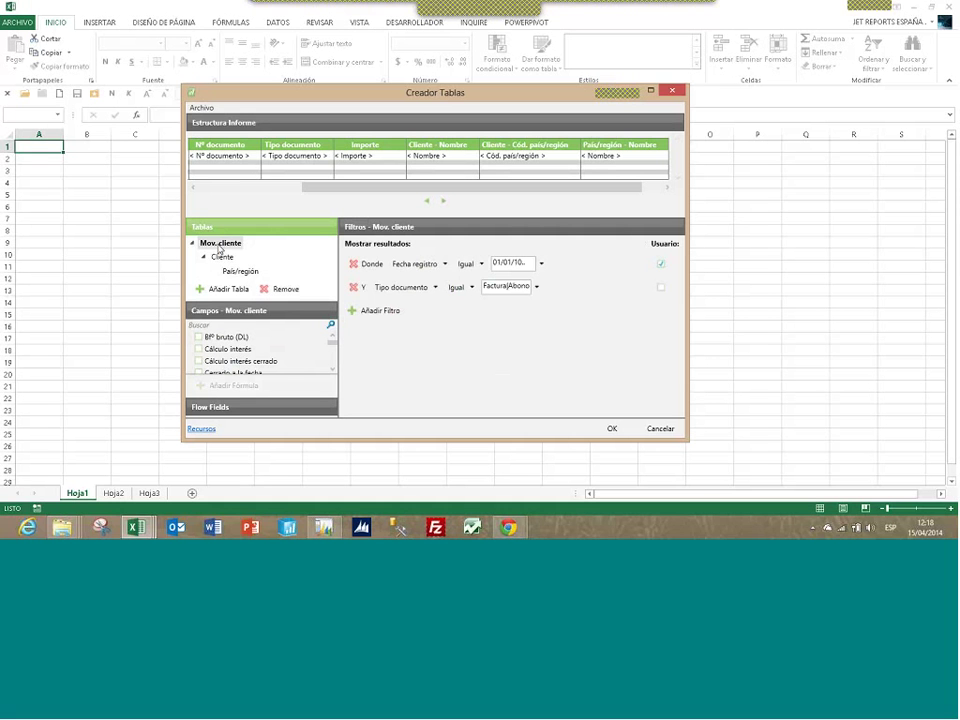
{"action": "left_click", "coordinate": [661, 265]}
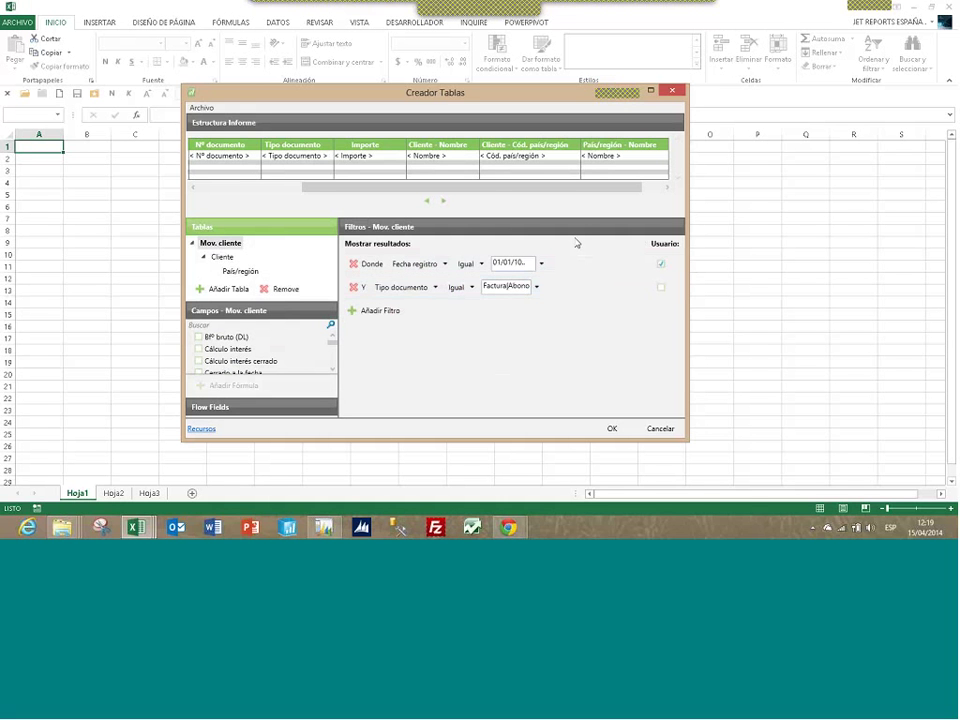
{"action": "left_click", "coordinate": [200, 110]}
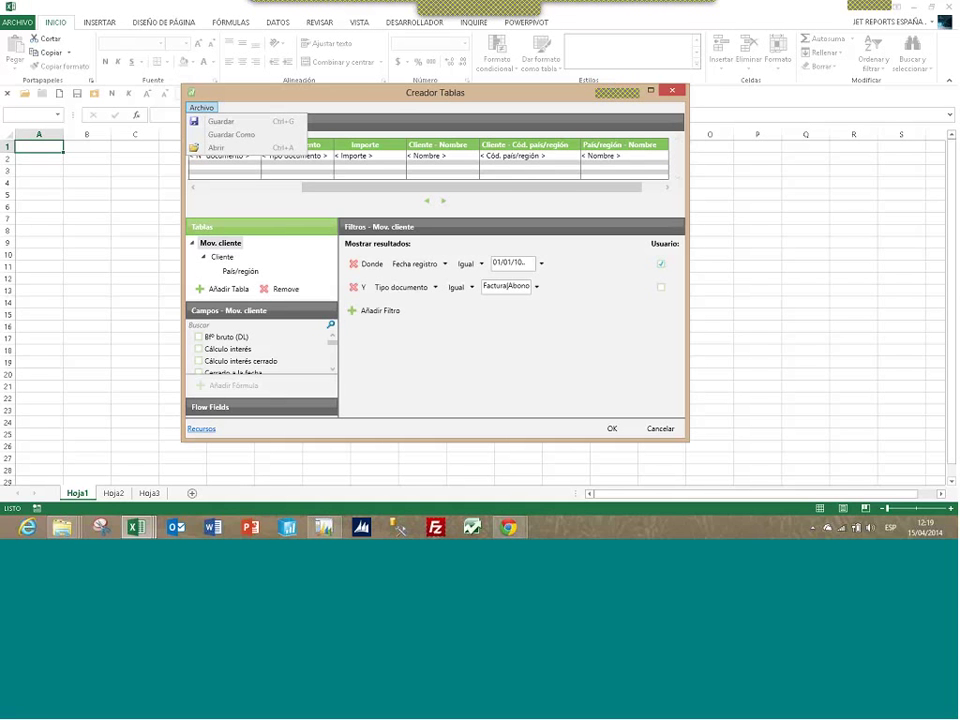
{"action": "left_click", "coordinate": [612, 429]}
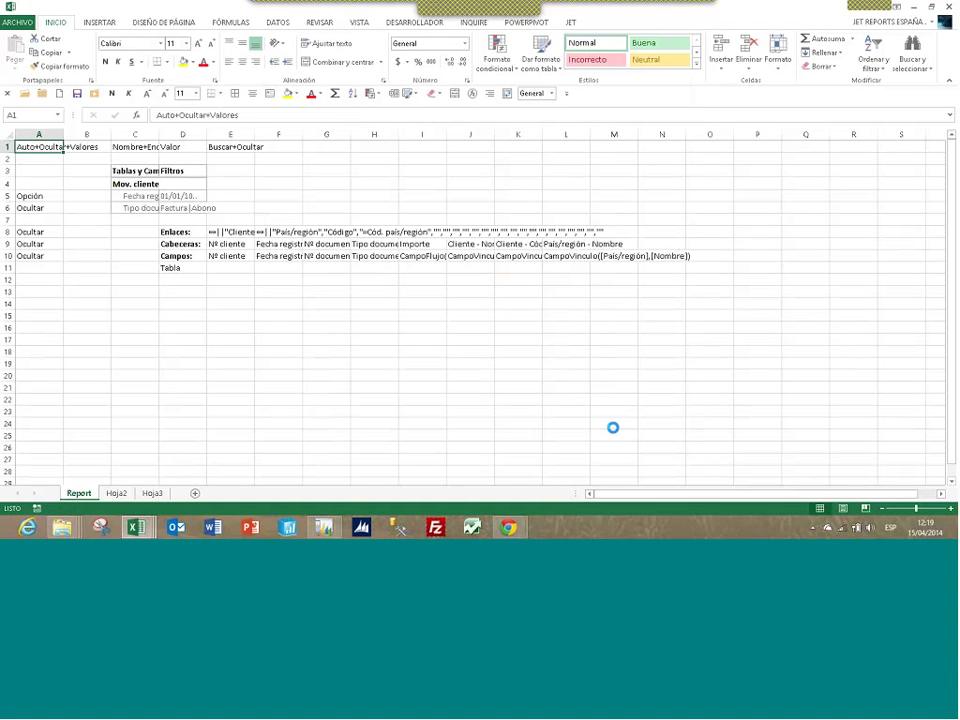
Run the Jet report with the Fecha registro option at 01/01/10.. to fill the table with data
{"action": "left_click", "coordinate": [571, 23]}
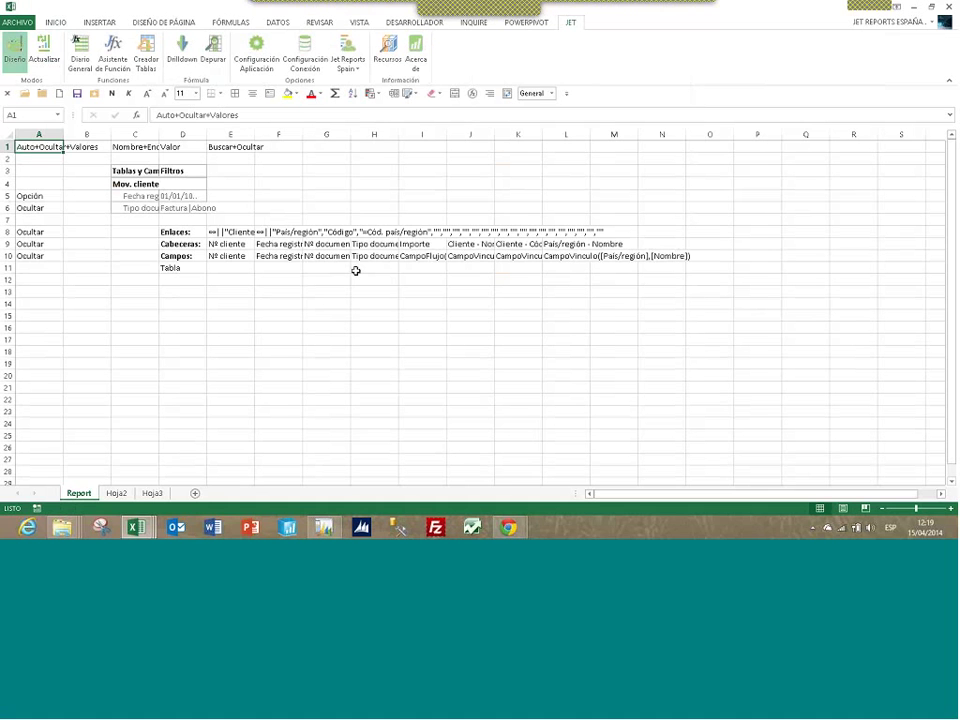
{"action": "left_click", "coordinate": [14, 58]}
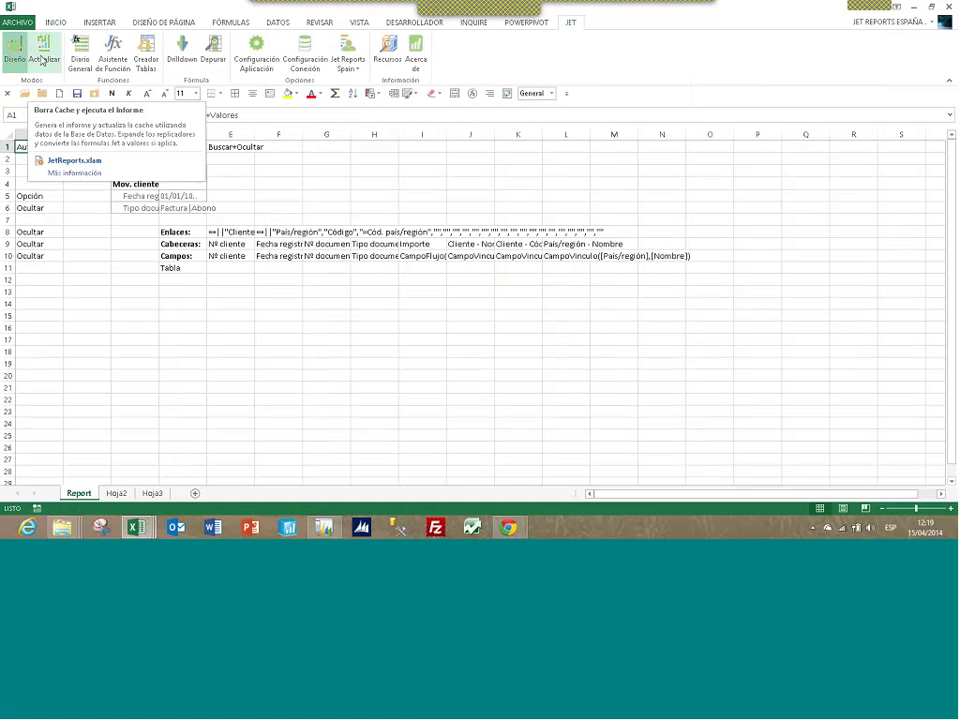
{"action": "left_click", "coordinate": [42, 60]}
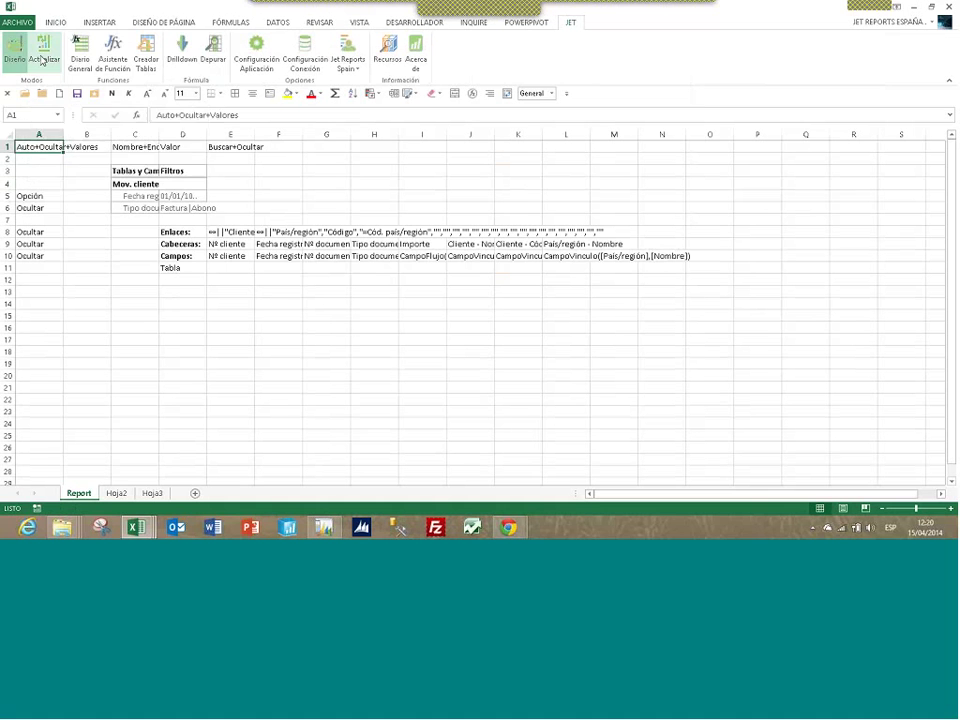
{"action": "left_click_drag", "start_coordinate": [98, 12], "coordinate": [468, 189]}
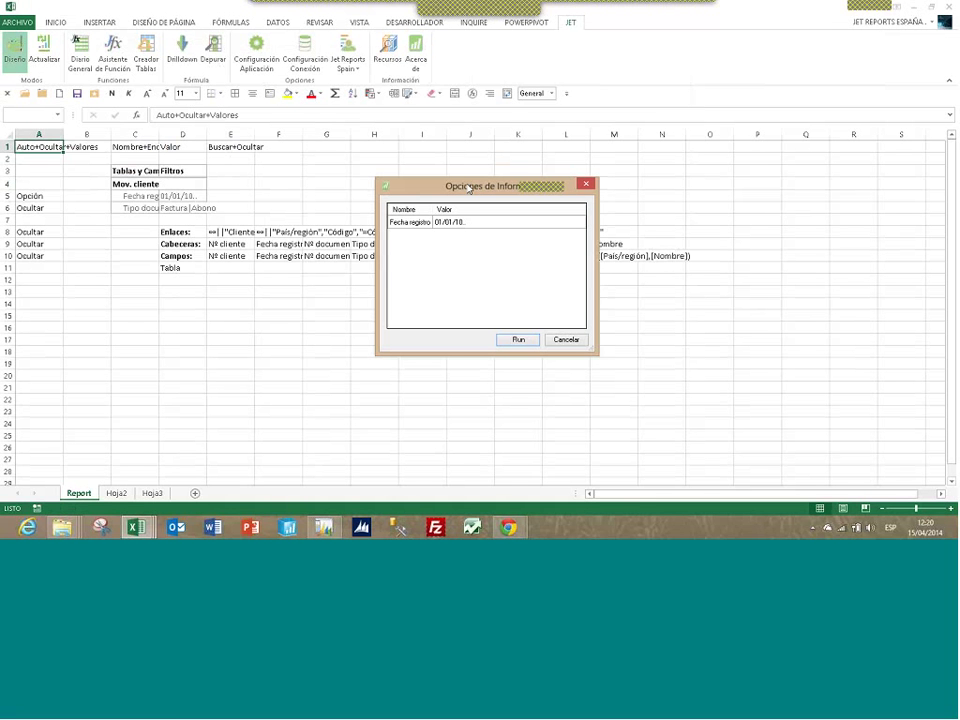
{"action": "key", "text": "Tab"}
{"action": "left_click", "coordinate": [518, 339]}
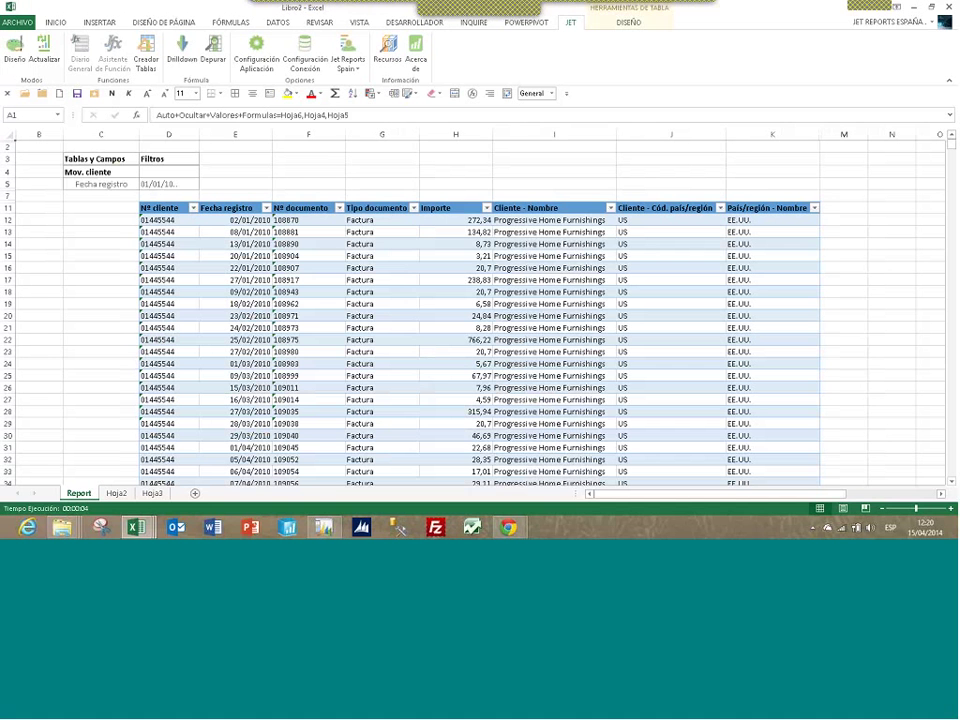
Examine the rows of the generated report table across its customers and countries, and return to the beginning of the sheet
{"action": "left_click", "coordinate": [555, 279]}
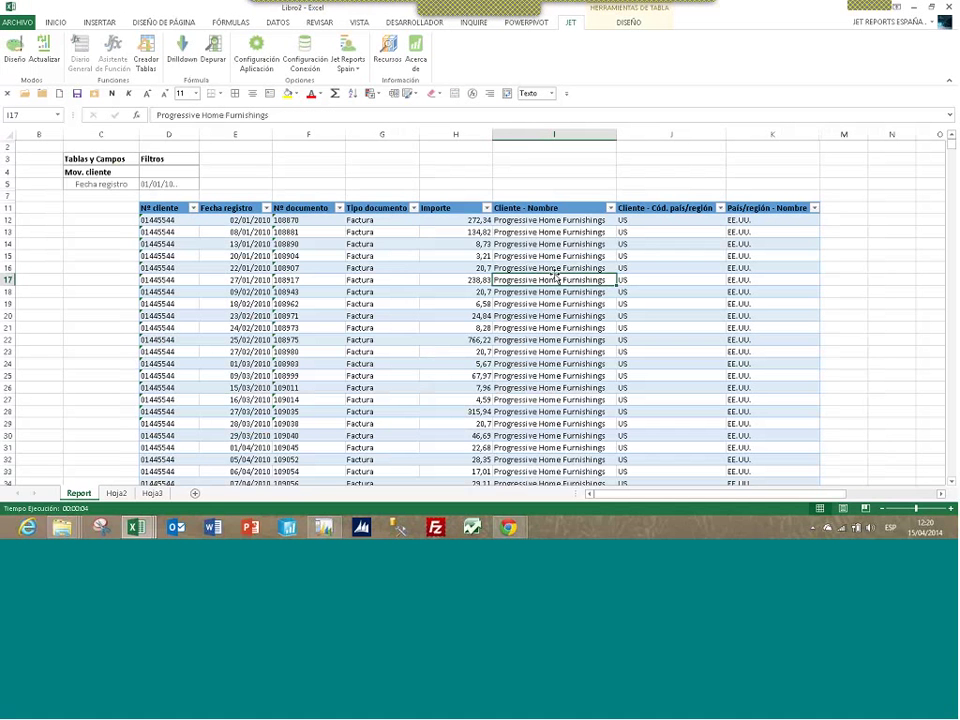
{"action": "key", "text": "ctrl+Right"}
{"action": "scroll", "coordinate": [555, 276], "scroll_direction": "down", "scroll_amount": 1}
{"action": "key", "text": "Down"}
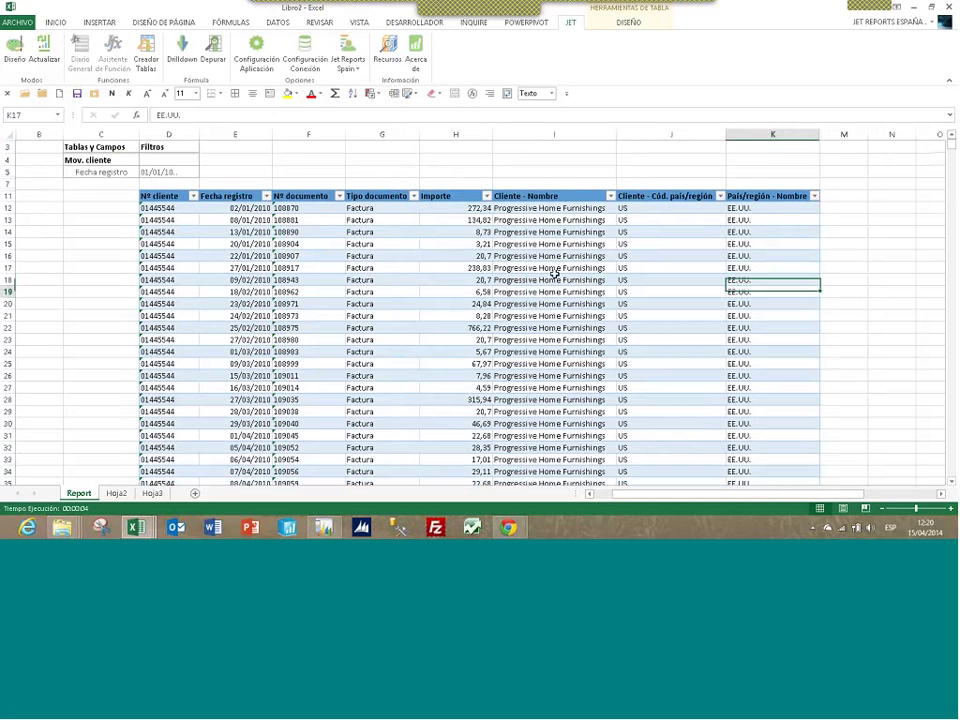
{"action": "key", "text": "Down"}
{"action": "key", "text": "Down"}
{"action": "key", "text": "Down"}
{"action": "key", "text": "Down"}
{"action": "key", "text": "Down"}
{"action": "key", "text": "Down"}
{"action": "key", "text": "Down"}
{"action": "key", "text": "Down"}
{"action": "key", "text": "Down"}
{"action": "key", "text": "Down"}
{"action": "key", "text": "Down"}
{"action": "key", "text": "Down"}
{"action": "key", "text": "Down"}
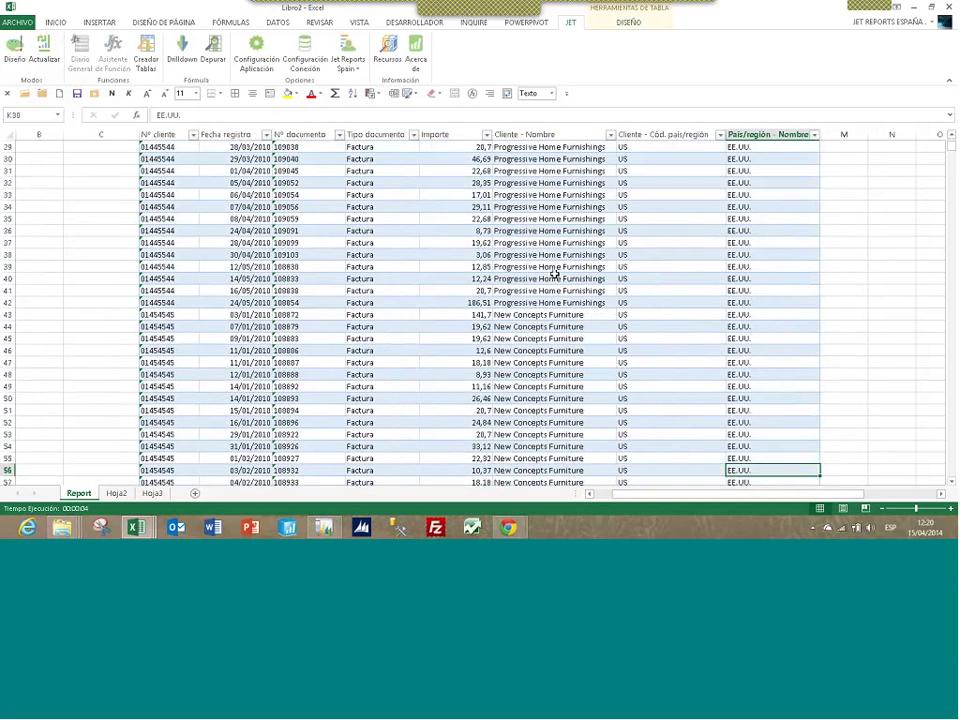
{"action": "key", "text": "Down"}
{"action": "key", "text": "Down"}
{"action": "key", "text": "Down"}
{"action": "key", "text": "Down"}
{"action": "key", "text": "Down"}
{"action": "key", "text": "Down"}
{"action": "key", "text": "Down"}
{"action": "key", "text": "Down"}
{"action": "key", "text": "Down"}
{"action": "key", "text": "Down"}
{"action": "key", "text": "Down"}
{"action": "key", "text": "Down"}
{"action": "key", "text": "Down"}
{"action": "key", "text": "Down"}
{"action": "key", "text": "Down"}
{"action": "key", "text": "Down"}
{"action": "key", "text": "Down"}
{"action": "key", "text": "Down"}
{"action": "key", "text": "Down"}
{"action": "key", "text": "Down"}
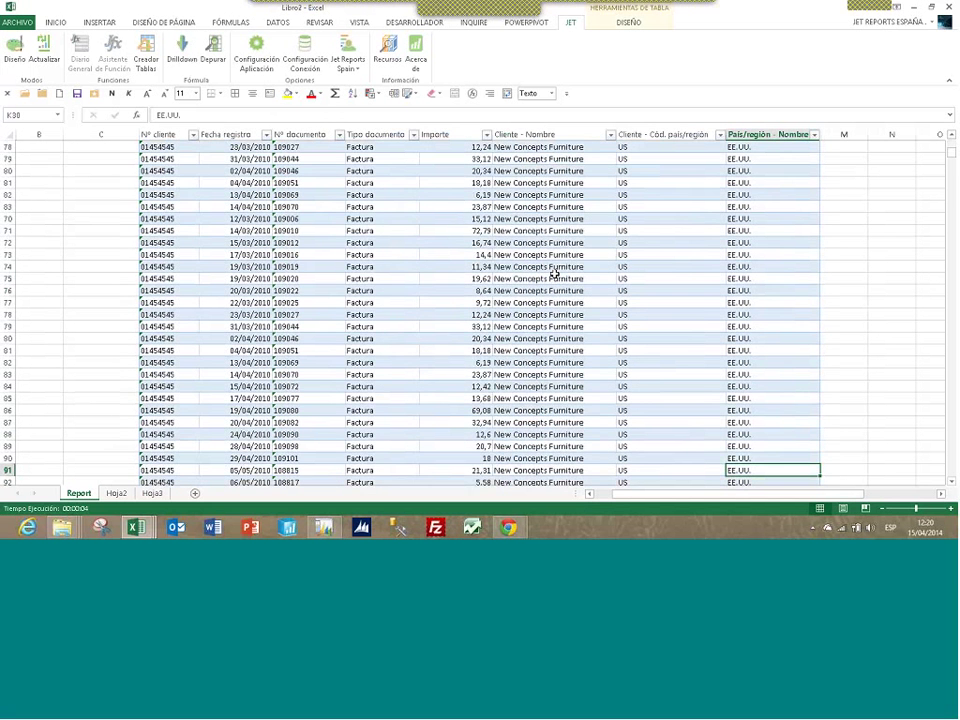
{"action": "key", "text": "Down"}
{"action": "key", "text": "Down"}
{"action": "key", "text": "Down"}
{"action": "key", "text": "Down"}
{"action": "key", "text": "Down"}
{"action": "key", "text": "Down"}
{"action": "key", "text": "Down"}
{"action": "key", "text": "Down"}
{"action": "key", "text": "Down"}
{"action": "key", "text": "Down"}
{"action": "key", "text": "Down"}
{"action": "key", "text": "Down"}
{"action": "key", "text": "Down"}
{"action": "key", "text": "Down"}
{"action": "key", "text": "Down"}
{"action": "key", "text": "Down"}
{"action": "key", "text": "Down"}
{"action": "key", "text": "Down"}
{"action": "key", "text": "Down"}
{"action": "key", "text": "Down"}
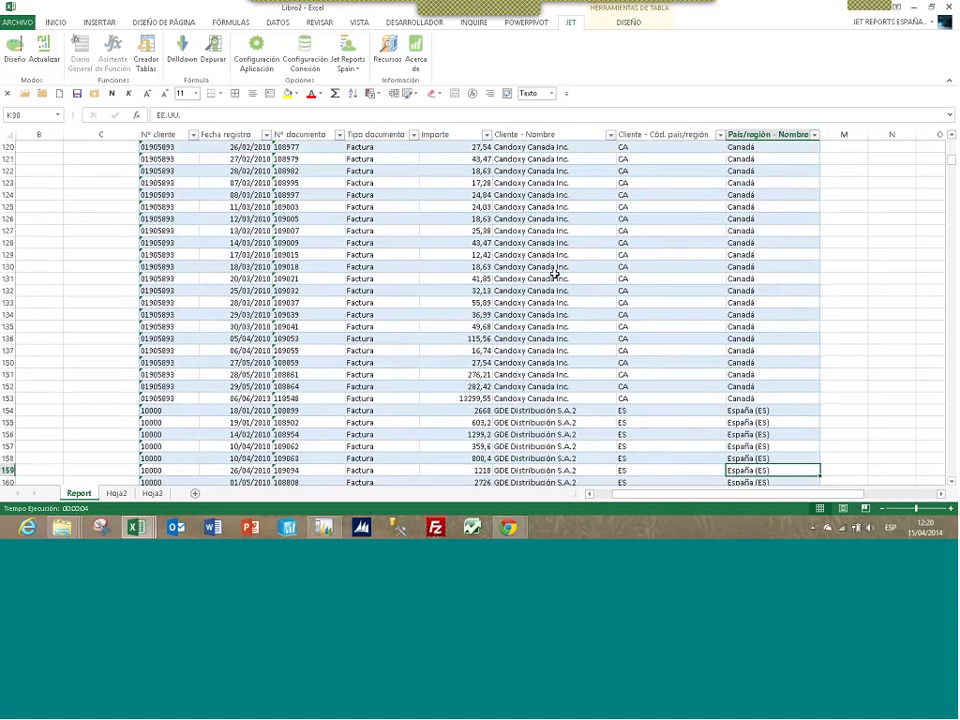
{"action": "key", "text": "Down"}
{"action": "key", "text": "Down"}
{"action": "key", "text": "Down"}
{"action": "key", "text": "Down"}
{"action": "key", "text": "Down"}
{"action": "key", "text": "Down"}
{"action": "key", "text": "Down"}
{"action": "key", "text": "Down"}
{"action": "key", "text": "Down"}
{"action": "key", "text": "Down"}
{"action": "key", "text": "Down"}
{"action": "key", "text": "Down"}
{"action": "key", "text": "Down"}
{"action": "key", "text": "Down"}
{"action": "key", "text": "Down"}
{"action": "key", "text": "Down"}
{"action": "key", "text": "Down"}
{"action": "key", "text": "Down"}
{"action": "key", "text": "Down"}
{"action": "key", "text": "Down"}
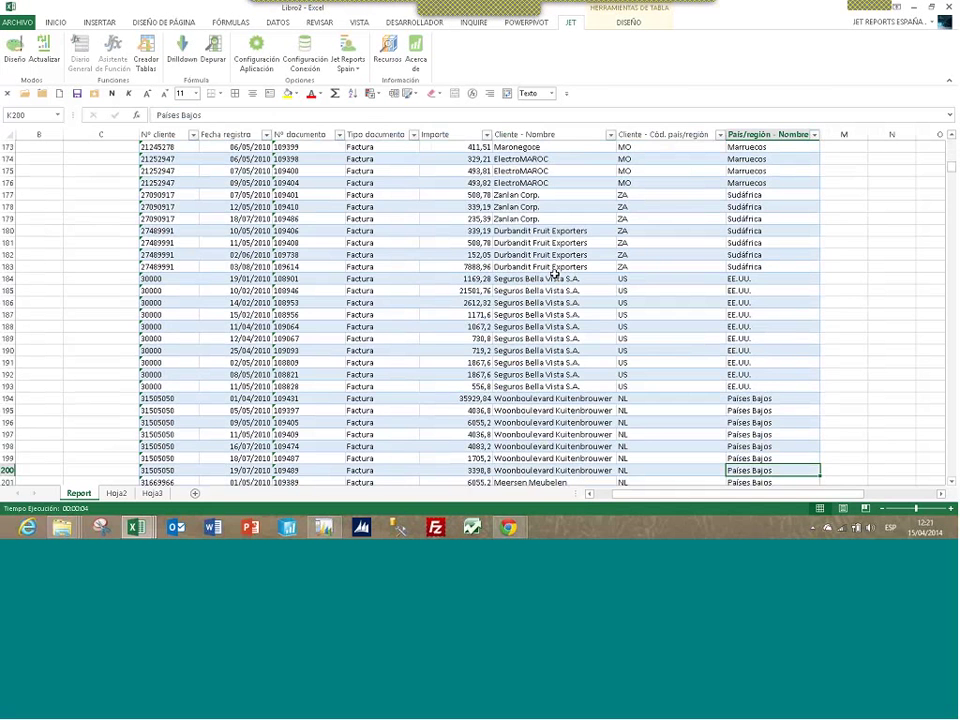
{"action": "key", "text": "ctrl+Home"}
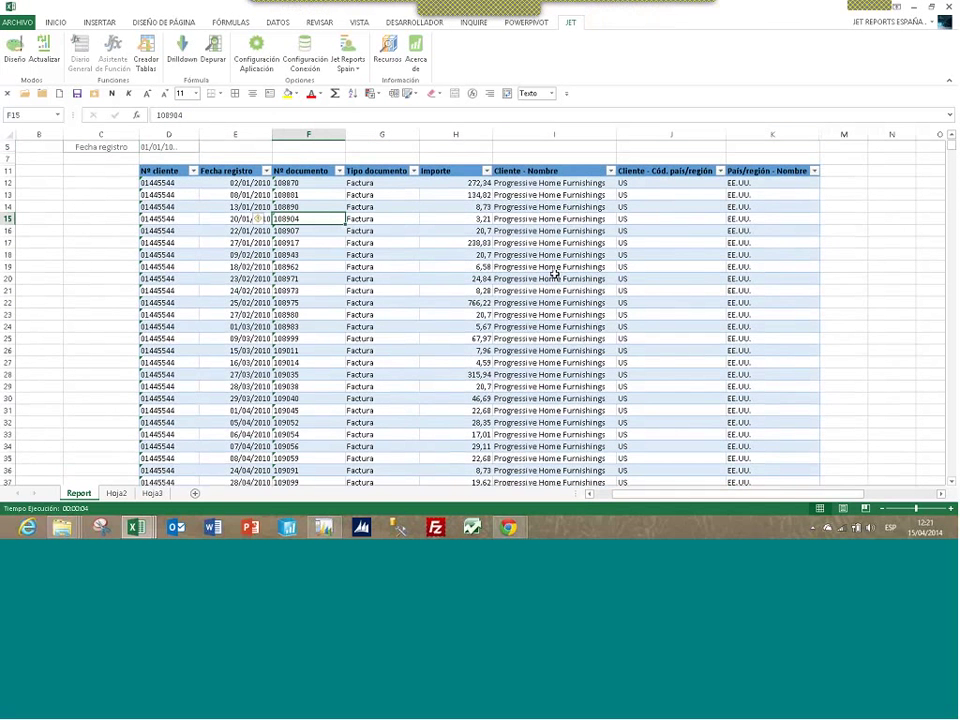
Create a PivotTable from the Mov._cliente table on a new worksheet
{"action": "left_click", "coordinate": [102, 23]}
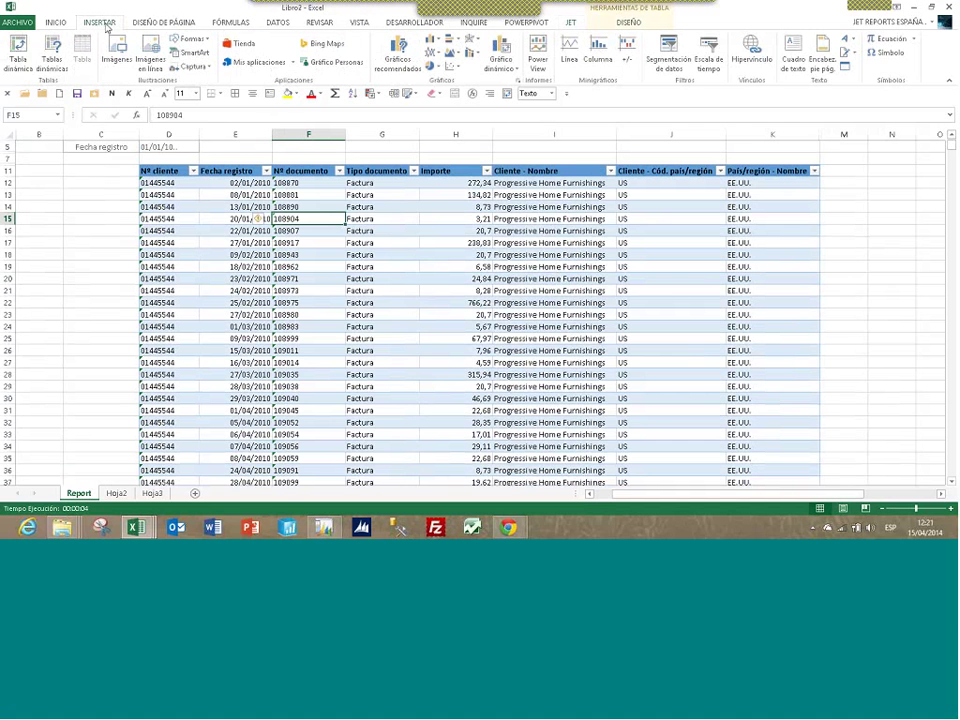
{"action": "left_click", "coordinate": [19, 46]}
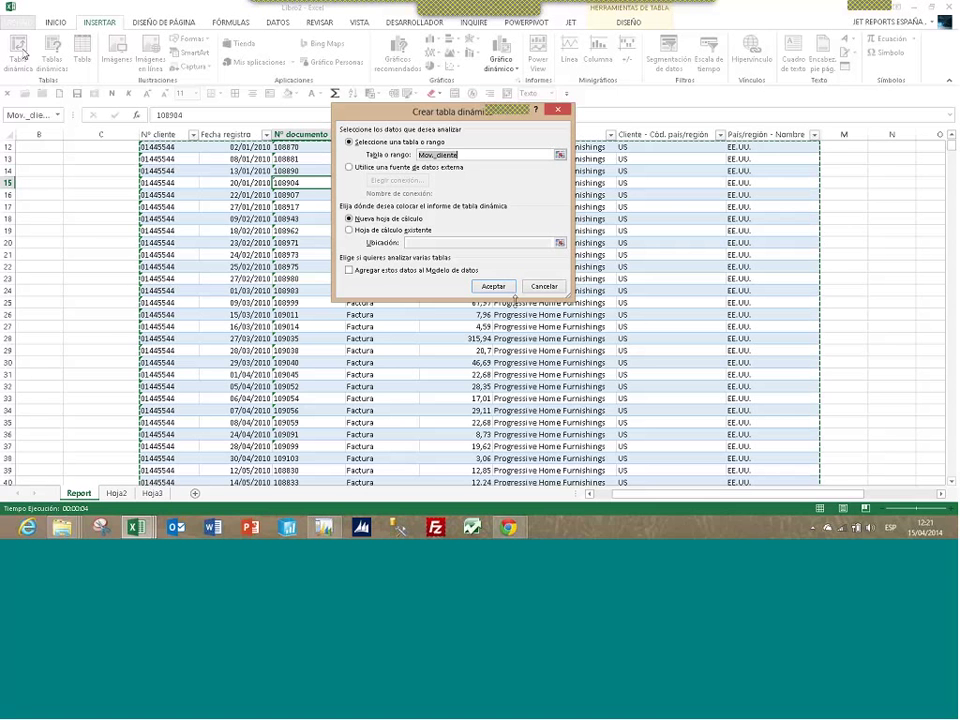
{"action": "left_click", "coordinate": [493, 286]}
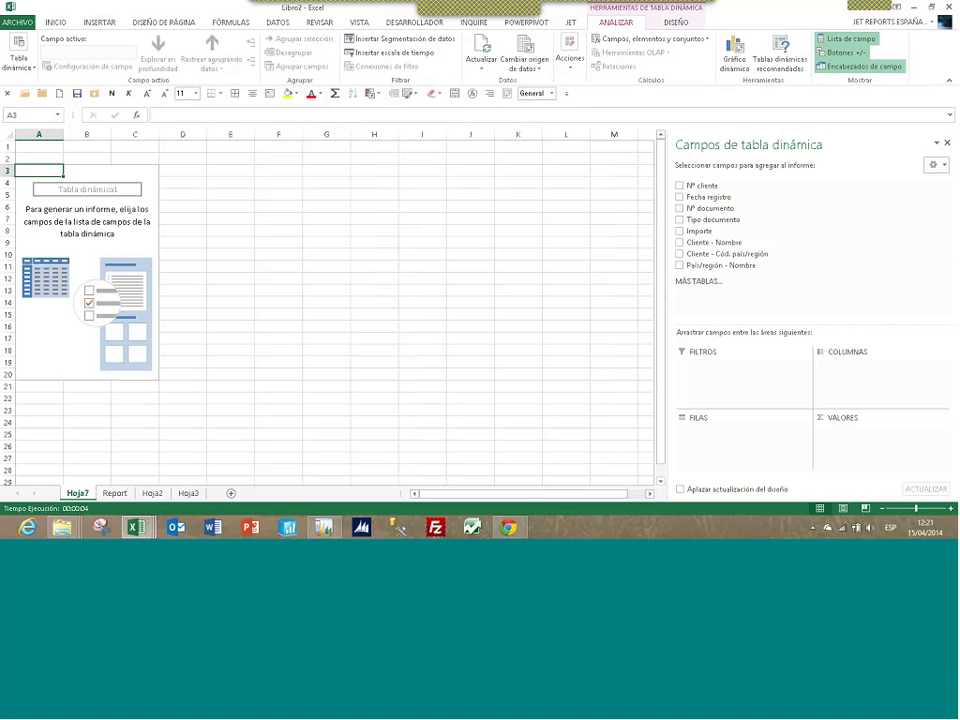
Add Cliente - Nombre as the PivotTable's row field and Fecha registro as its column field
{"action": "left_click", "coordinate": [680, 243]}
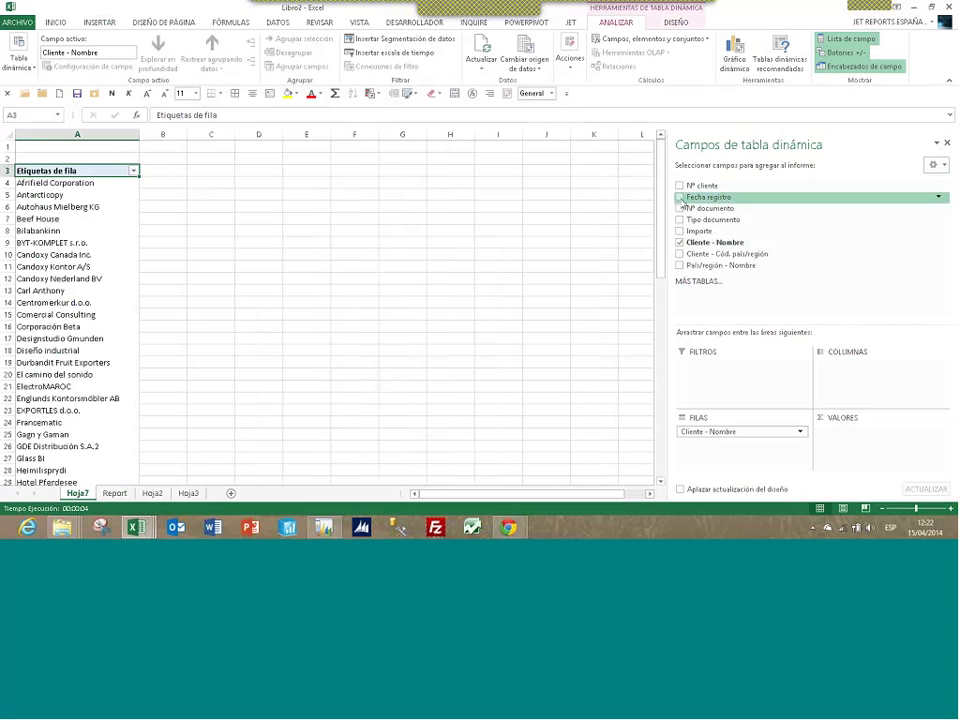
{"action": "left_click", "coordinate": [680, 198]}
{"action": "left_click", "coordinate": [681, 199]}
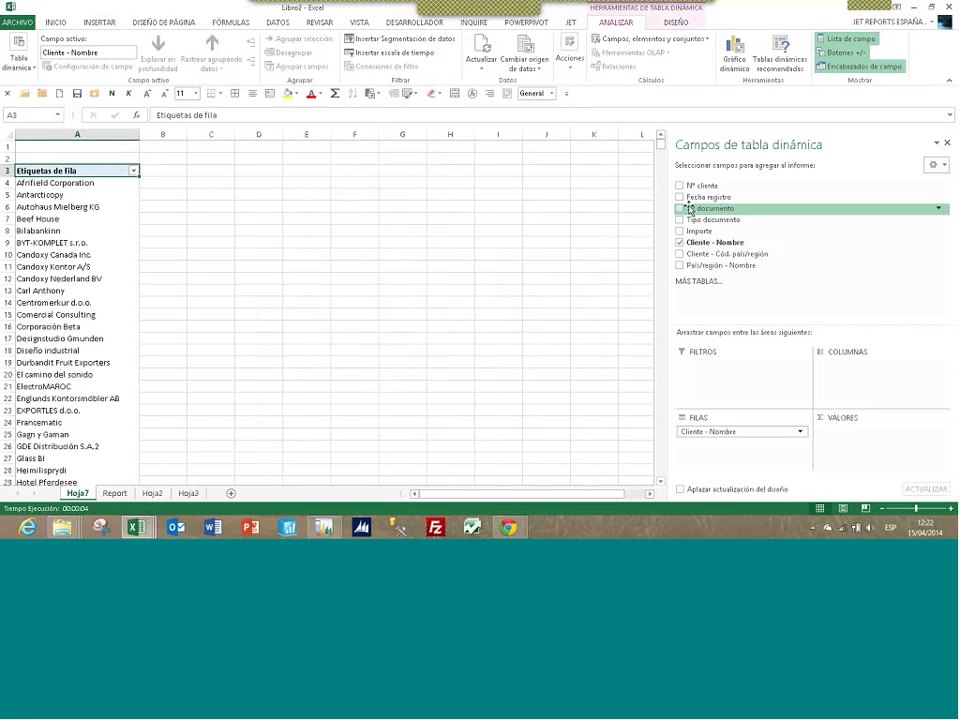
{"action": "left_click_drag", "start_coordinate": [689, 208], "coordinate": [810, 350]}
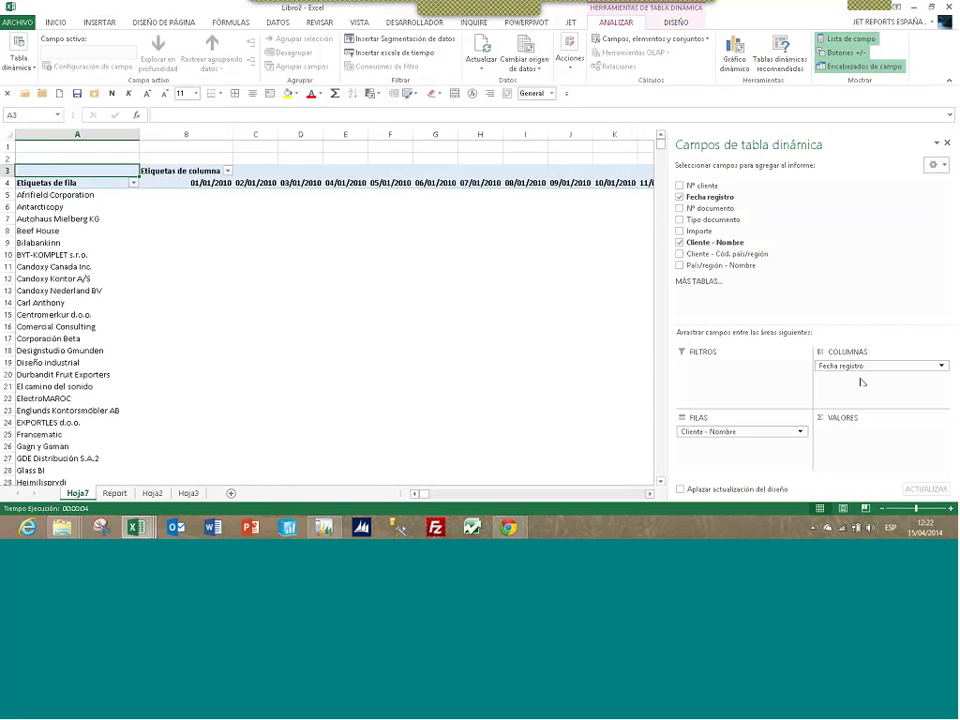
Group the Fecha registro column dates by Meses, Trimestres and Años
{"action": "key", "text": "Down"}
{"action": "key", "text": "Right"}
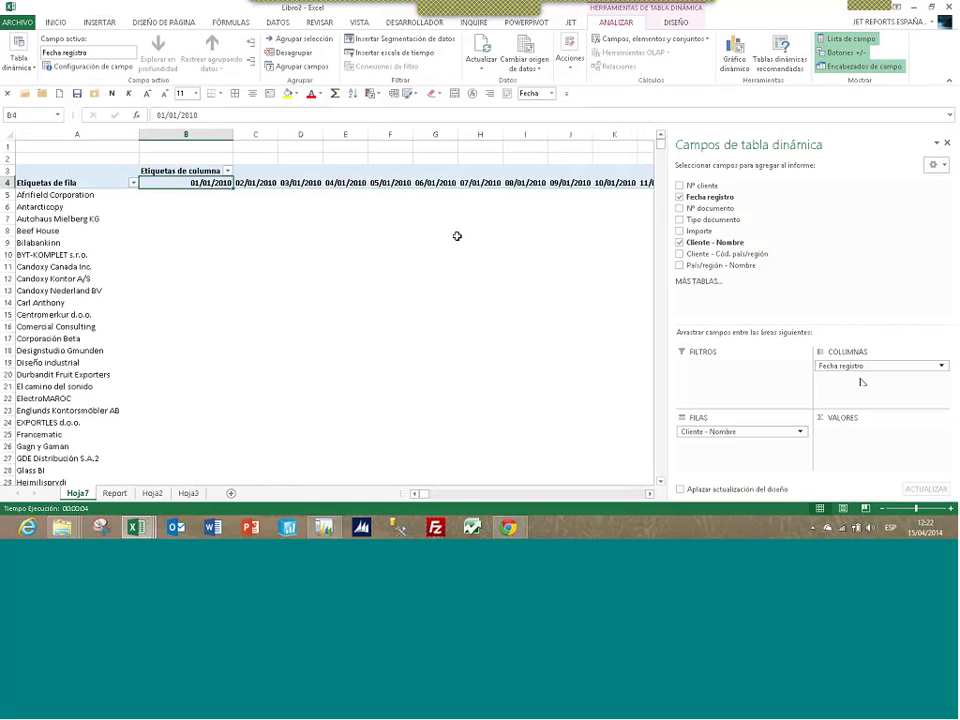
{"action": "right_click", "coordinate": [219, 185]}
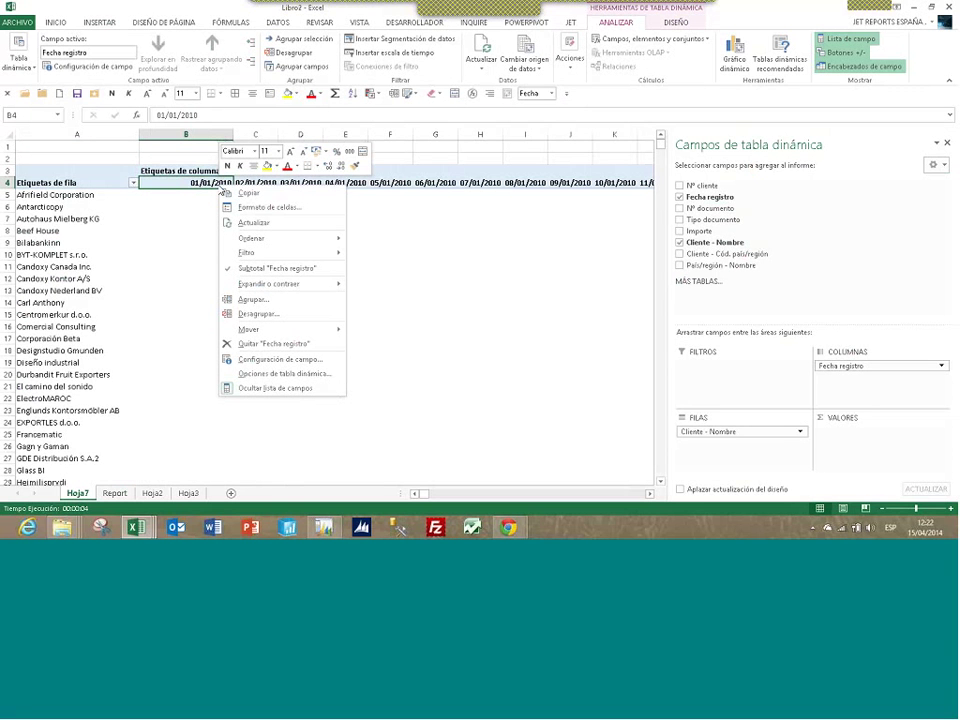
{"action": "left_click", "coordinate": [253, 299]}
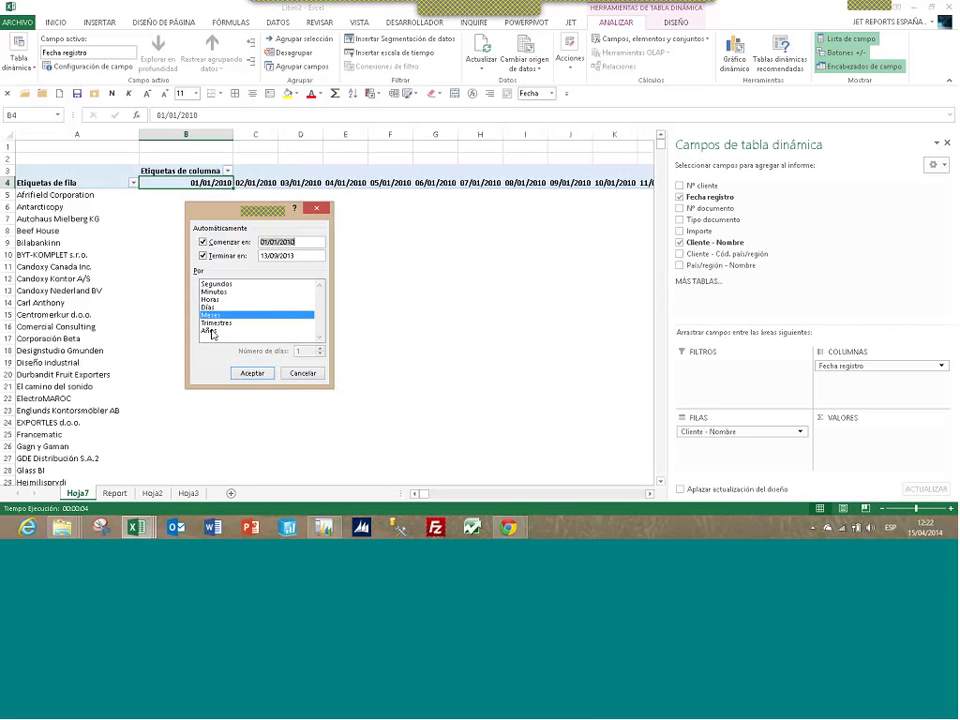
{"action": "left_click", "coordinate": [213, 331]}
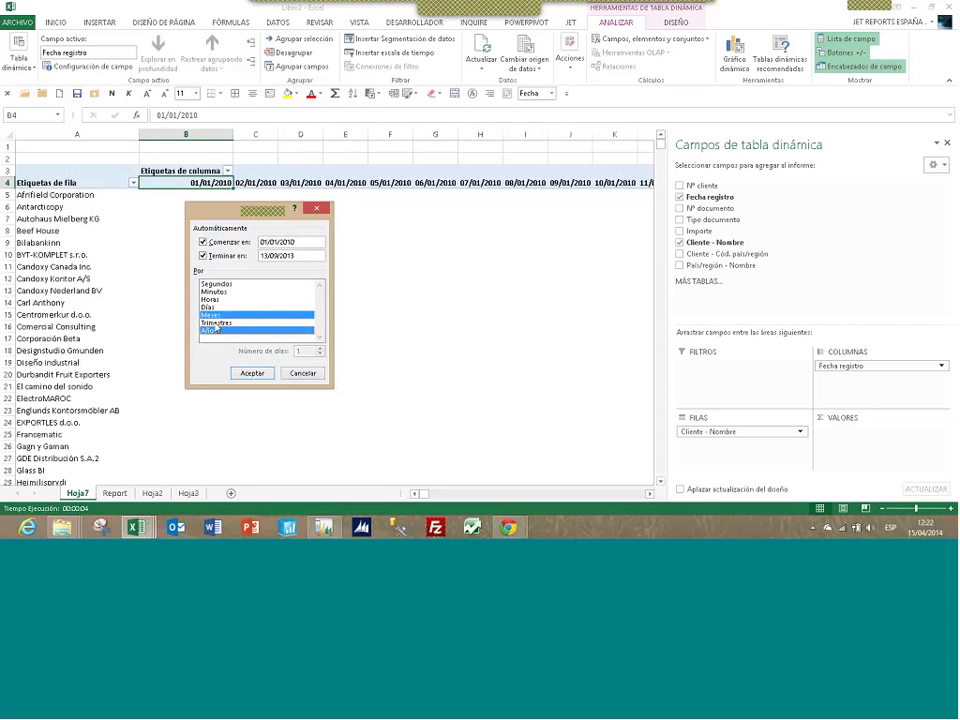
{"action": "left_click", "coordinate": [216, 325]}
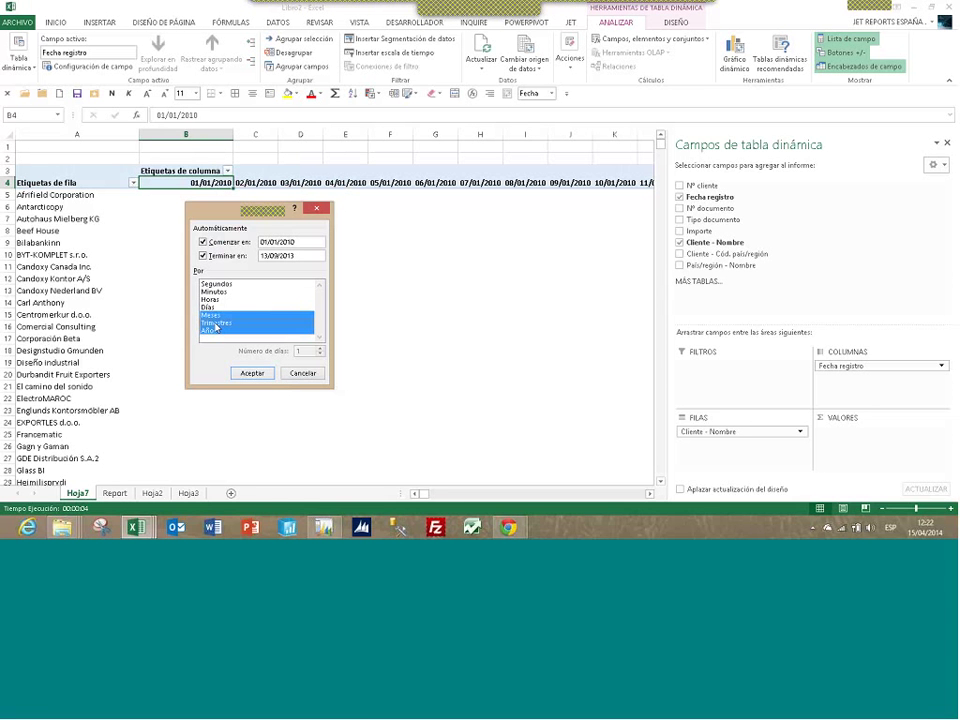
{"action": "left_click", "coordinate": [250, 373]}
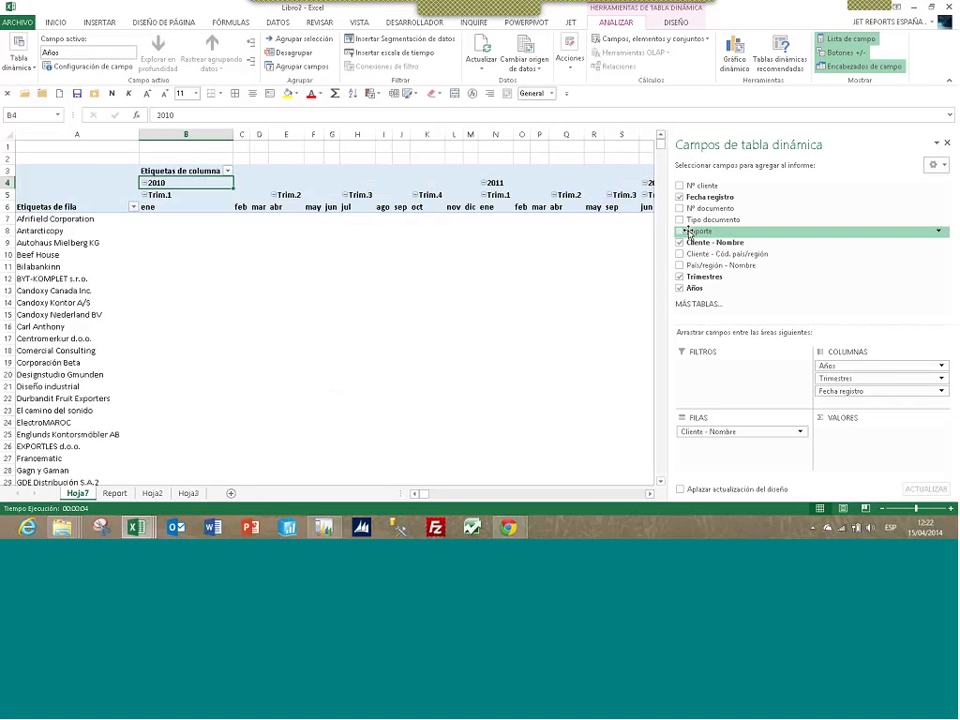
Add Importe as the summed value field and place País/región - Nombre above Cliente - Nombre in the rows
{"action": "left_click_drag", "start_coordinate": [698, 231], "coordinate": [868, 441]}
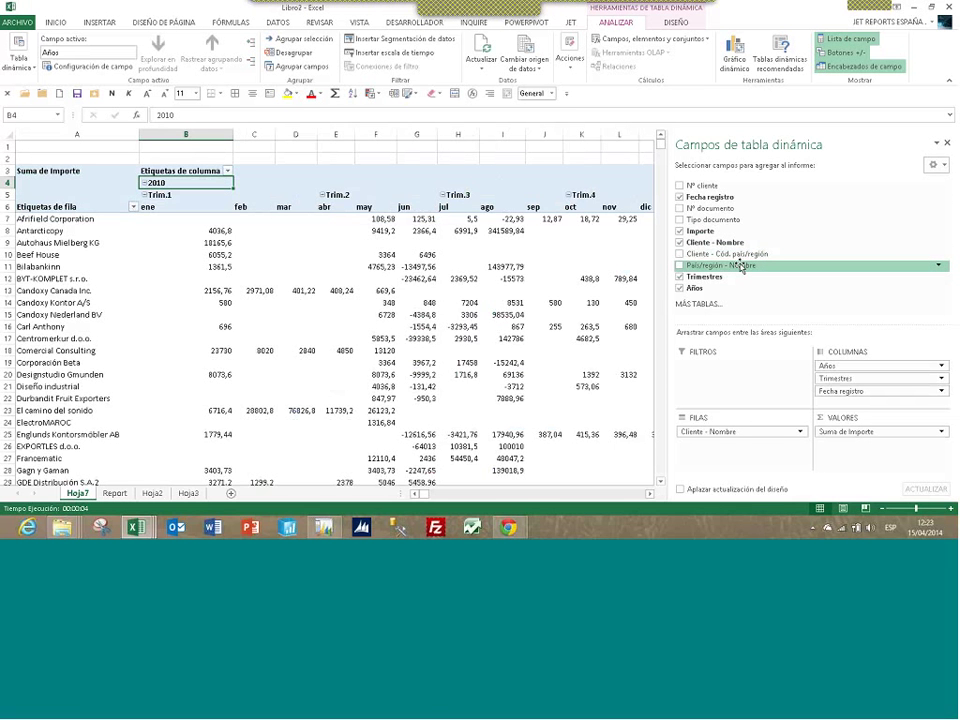
{"action": "left_click_drag", "start_coordinate": [740, 267], "coordinate": [740, 428]}
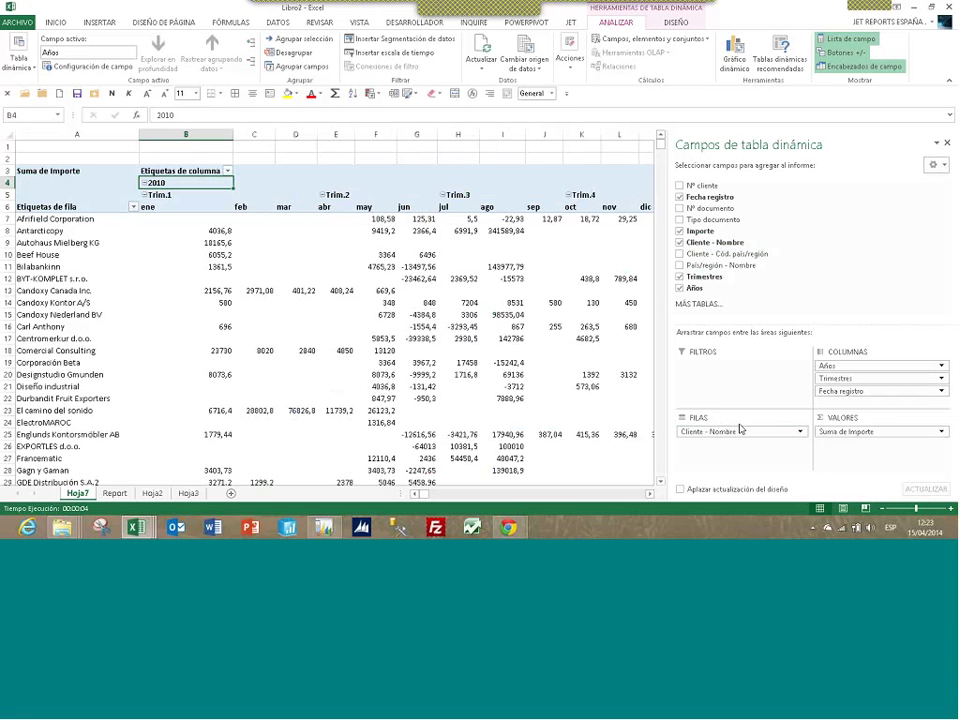
{"action": "left_click_drag", "start_coordinate": [720, 265], "coordinate": [730, 293]}
{"action": "left_click_drag", "start_coordinate": [727, 434], "coordinate": [718, 431]}
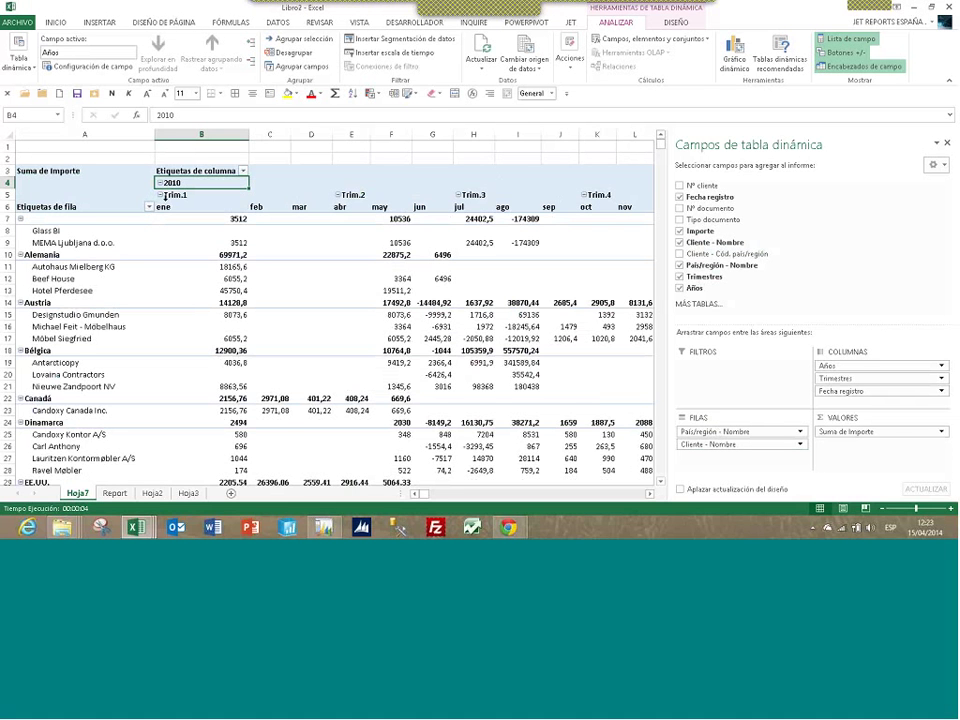
Collapse the entire Años column field and the entire País/región - Nombre row field in the PivotTable
{"action": "right_click", "coordinate": [172, 183]}
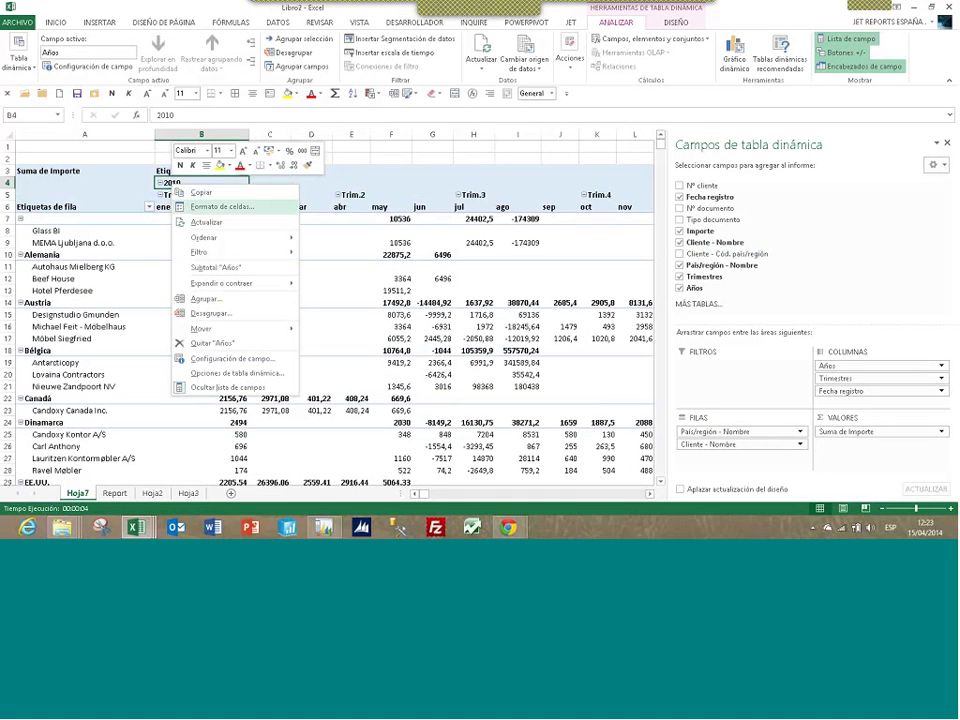
{"action": "mouse_move", "coordinate": [285, 288]}
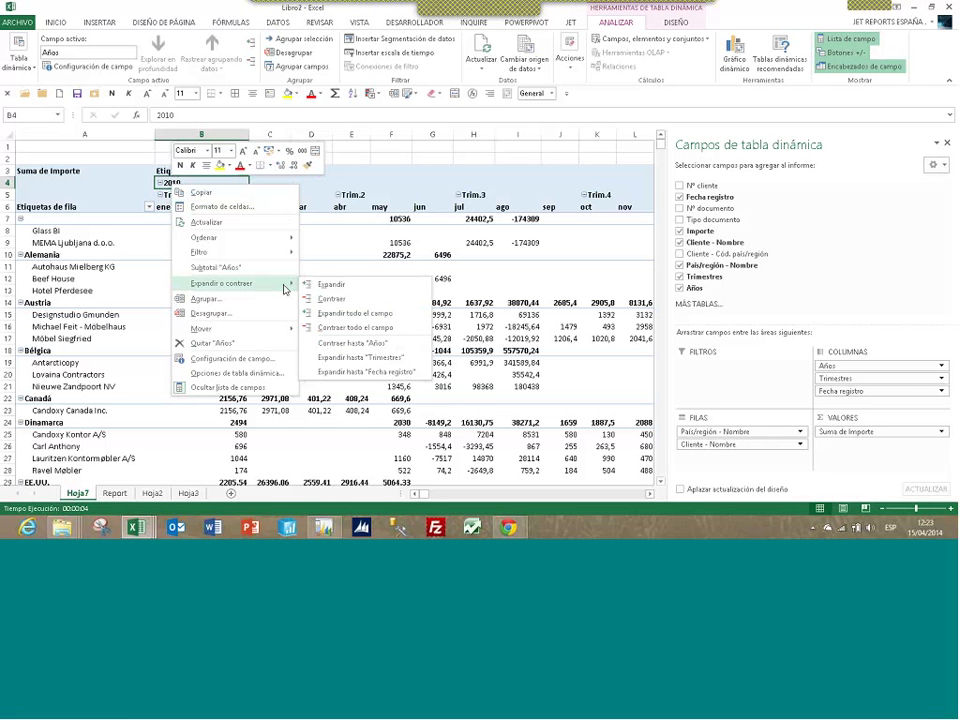
{"action": "left_click", "coordinate": [354, 327]}
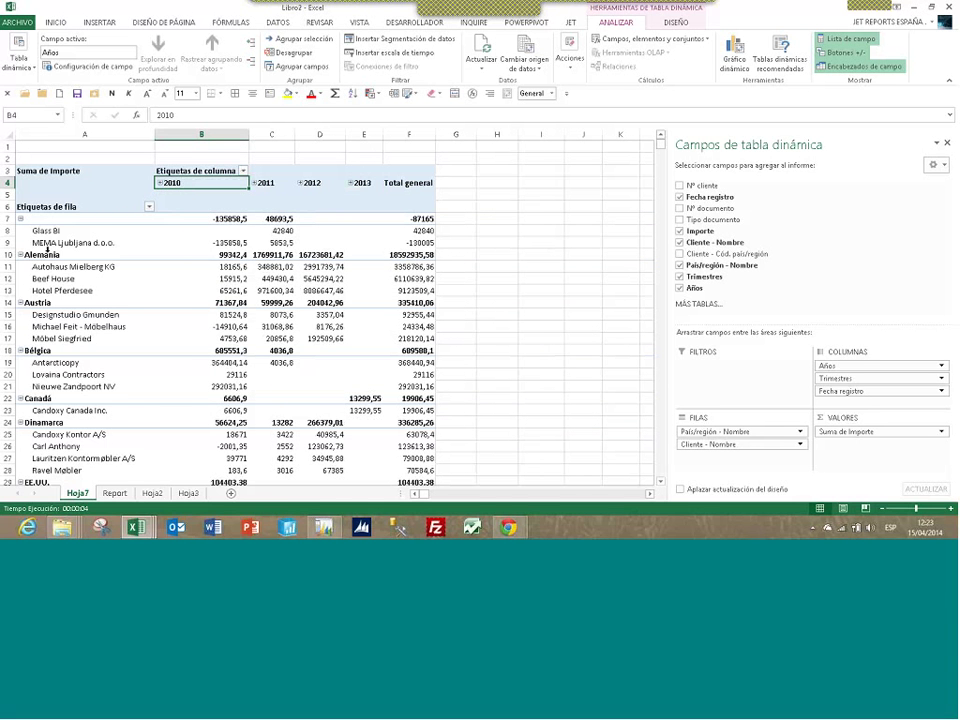
{"action": "right_click", "coordinate": [55, 256]}
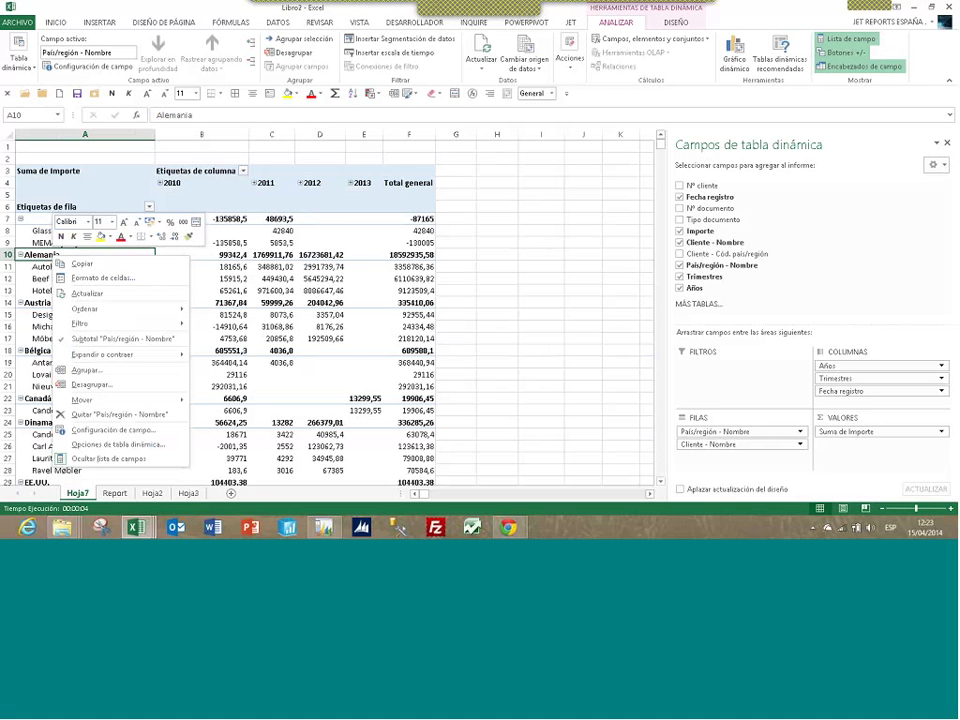
{"action": "mouse_move", "coordinate": [153, 357]}
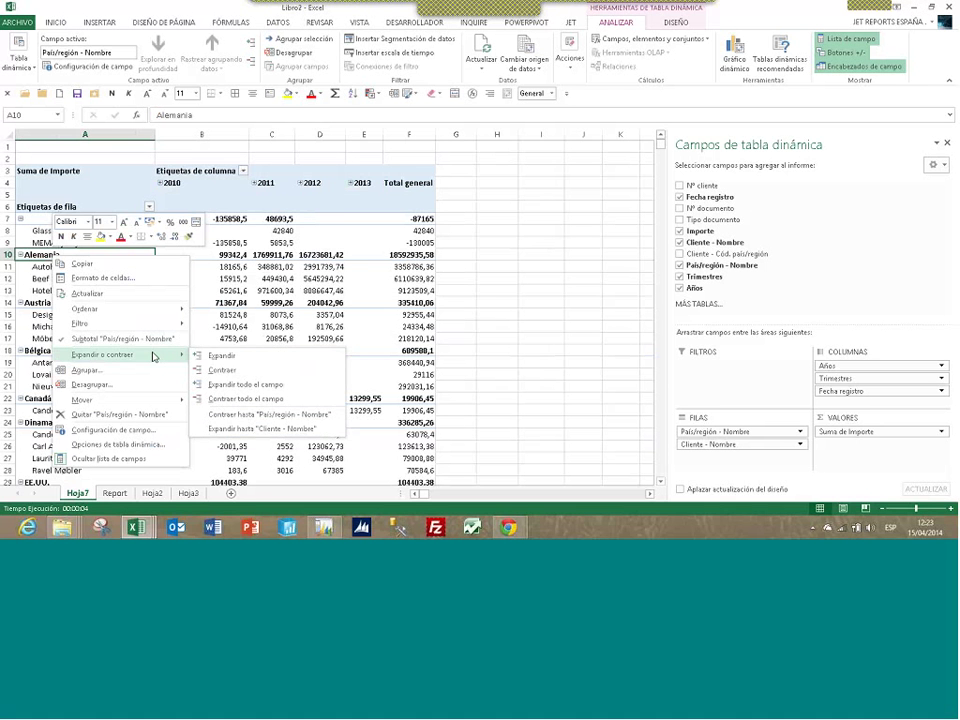
{"action": "left_click", "coordinate": [232, 399]}
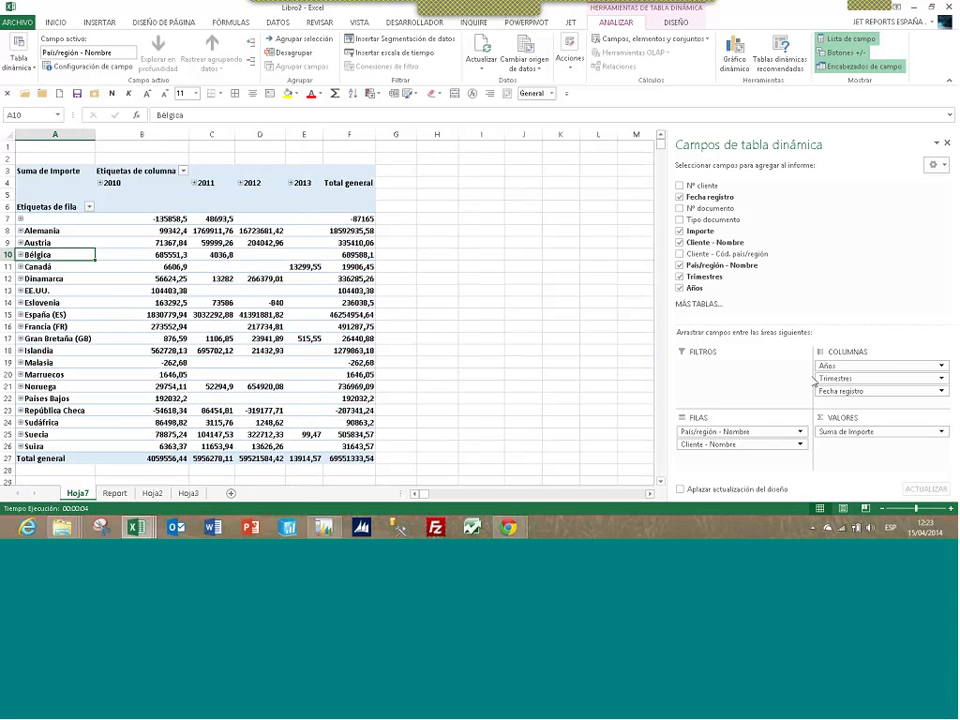
Format the Suma de Importe values as Moneda with the € symbol and two decimal places
{"action": "left_click", "coordinate": [941, 432]}
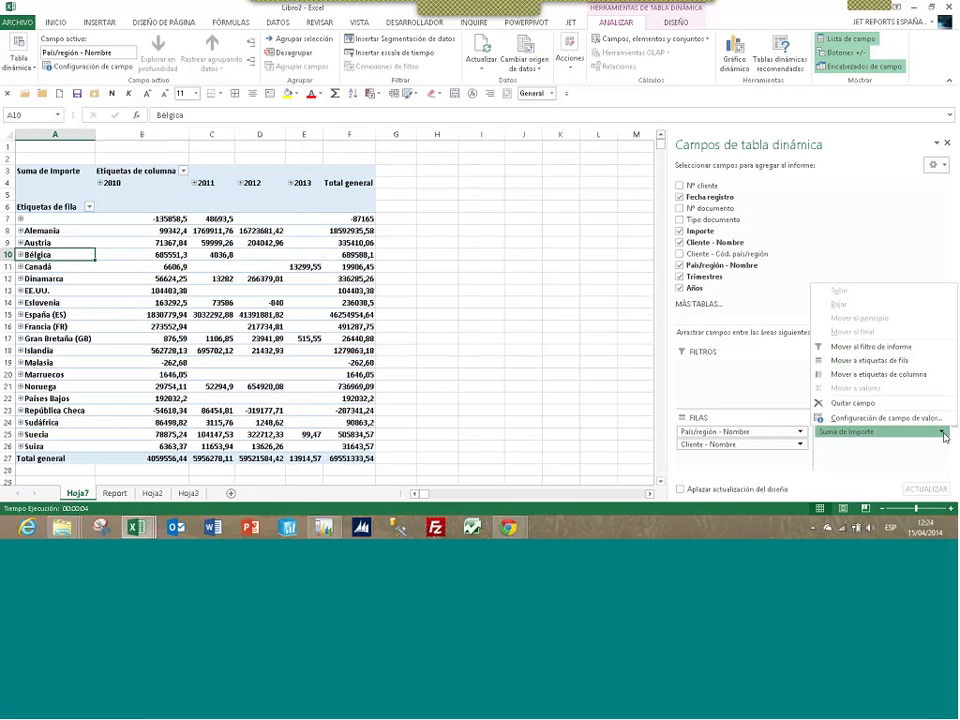
{"action": "left_click", "coordinate": [858, 421]}
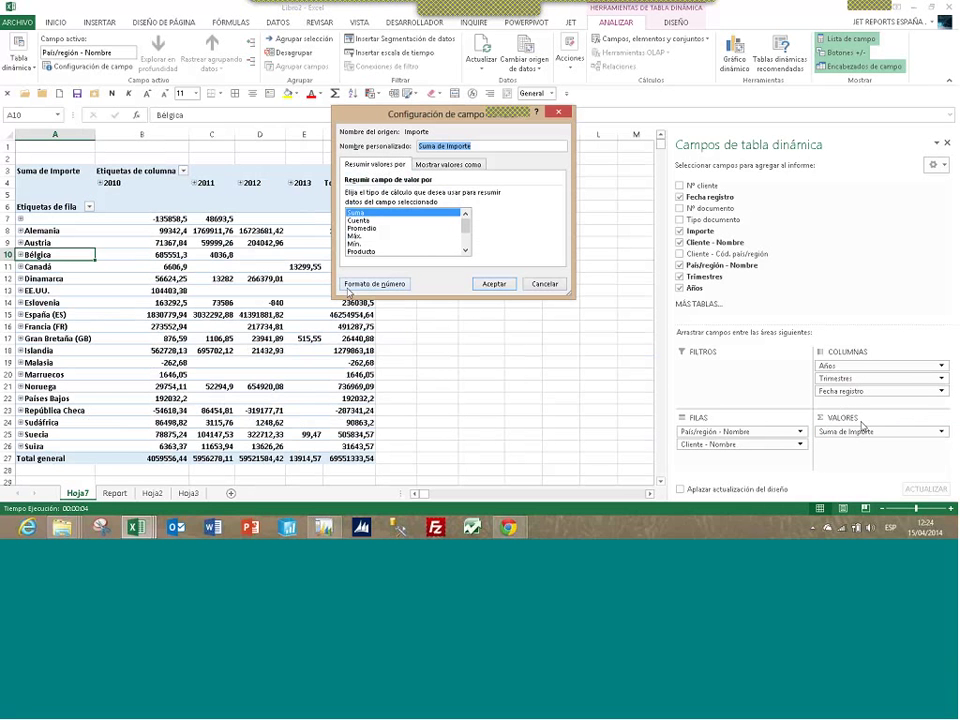
{"action": "left_click", "coordinate": [375, 285]}
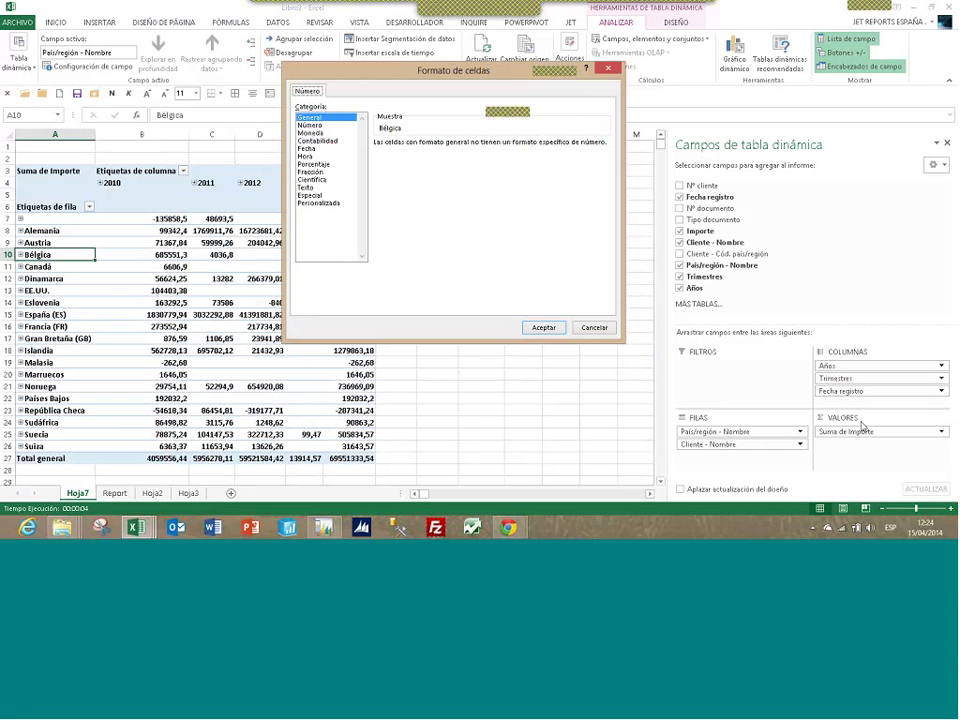
{"action": "left_click", "coordinate": [312, 133]}
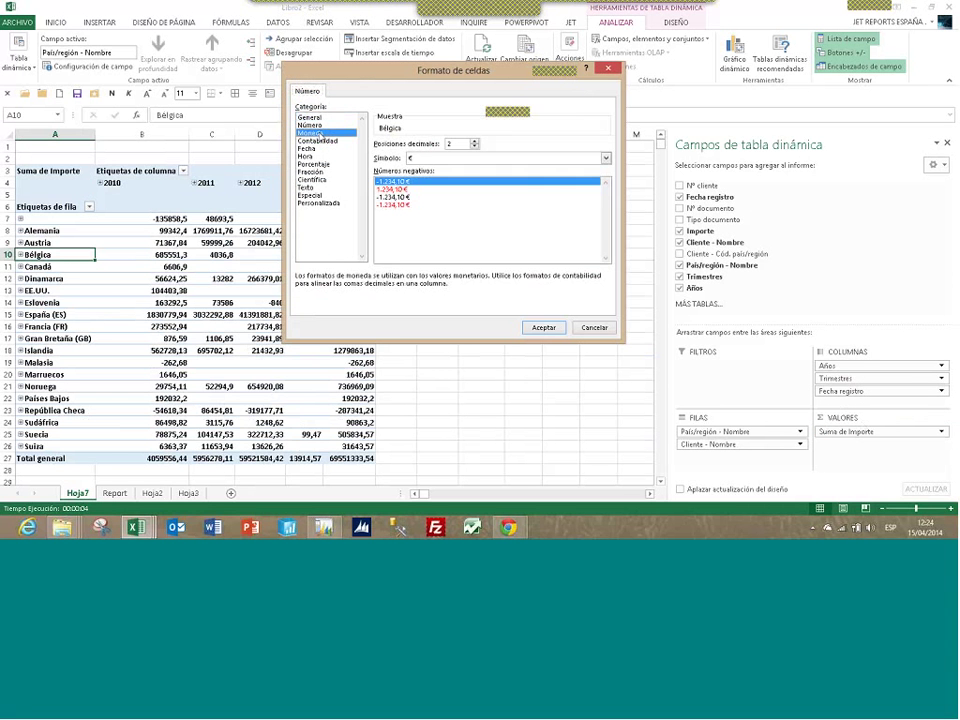
{"action": "left_click", "coordinate": [543, 328]}
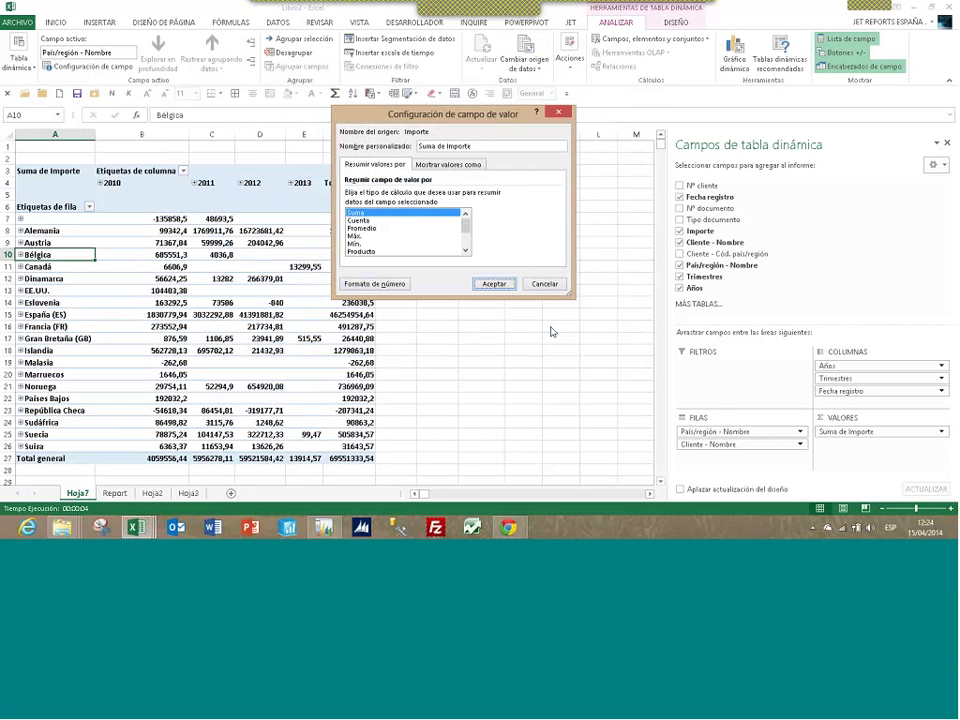
{"action": "left_click", "coordinate": [493, 284]}
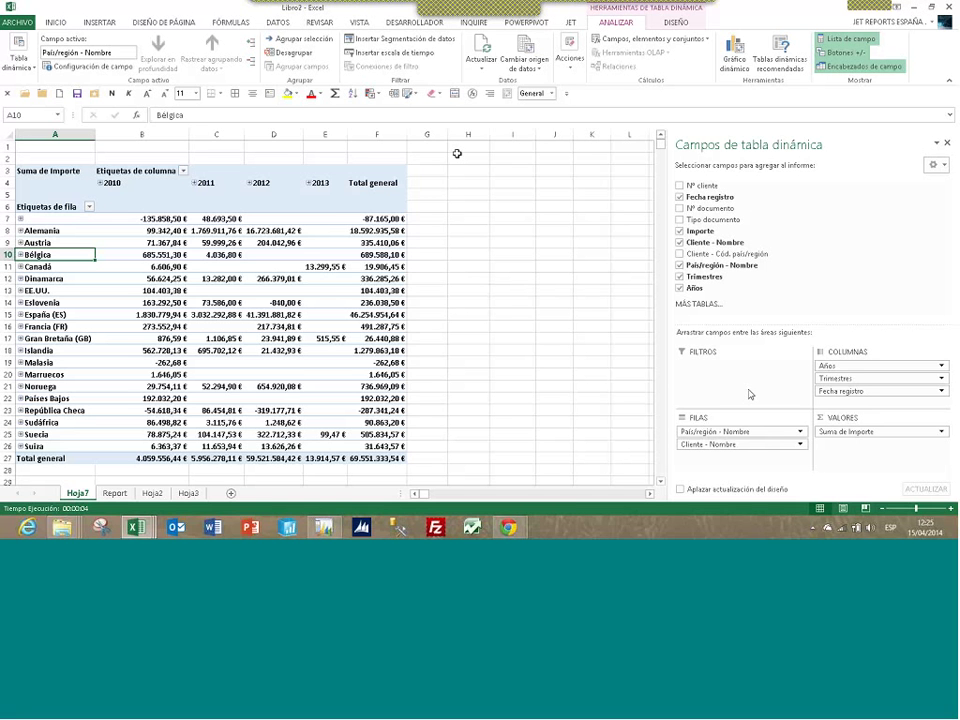
Insert slicers for Años, País/región - Nombre and Cliente - Nombre into the PivotTable sheet
{"action": "left_click", "coordinate": [411, 44]}
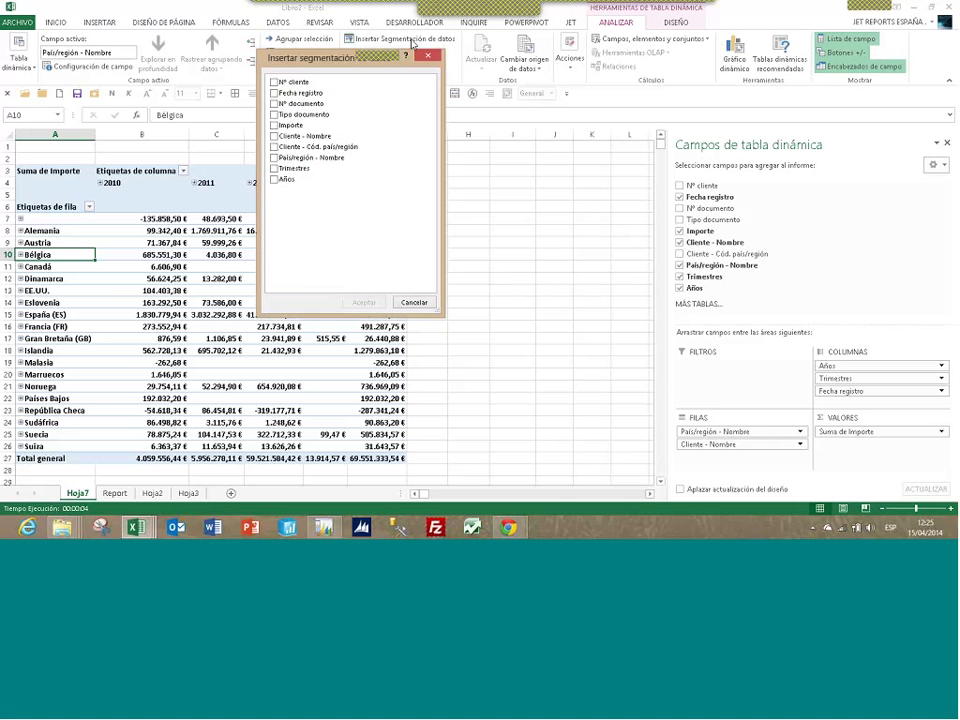
{"action": "left_click_drag", "start_coordinate": [368, 48], "coordinate": [516, 172]}
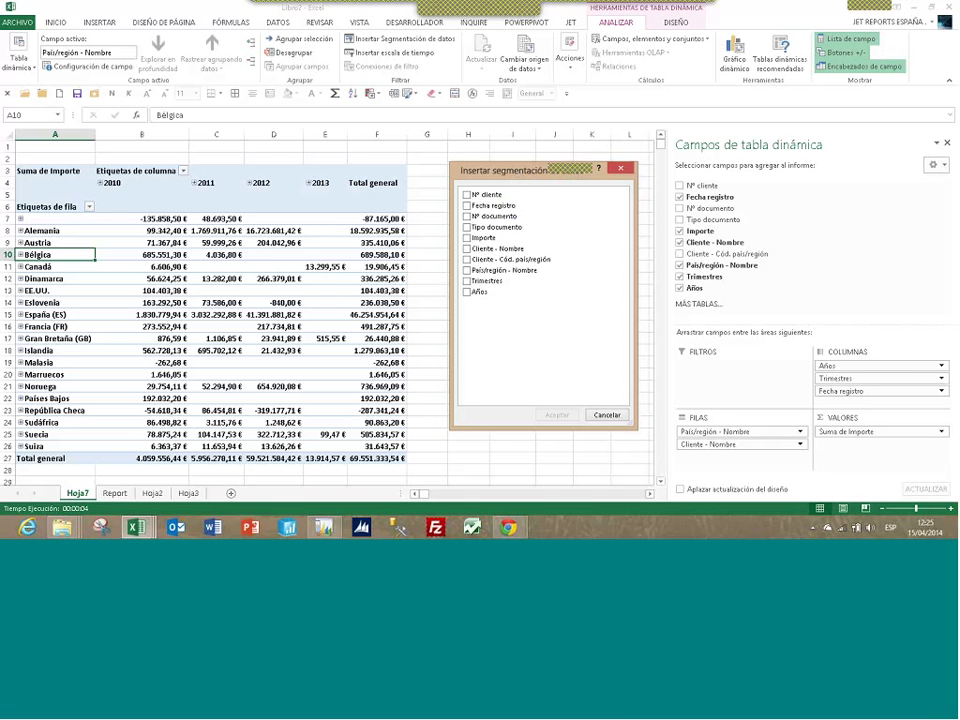
{"action": "left_click", "coordinate": [467, 292]}
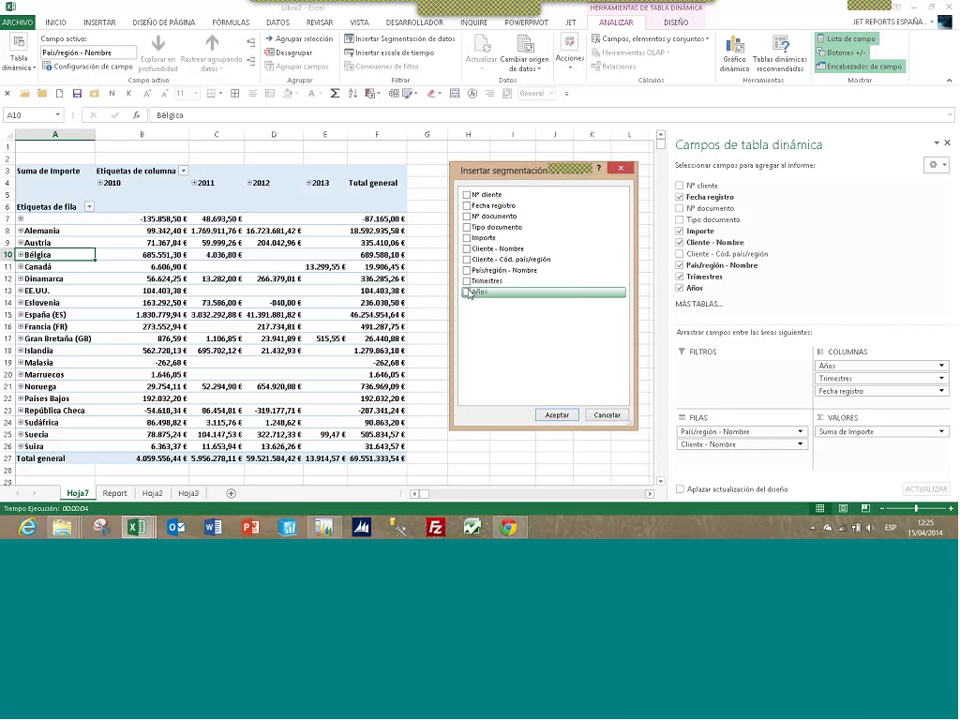
{"action": "left_click", "coordinate": [467, 271]}
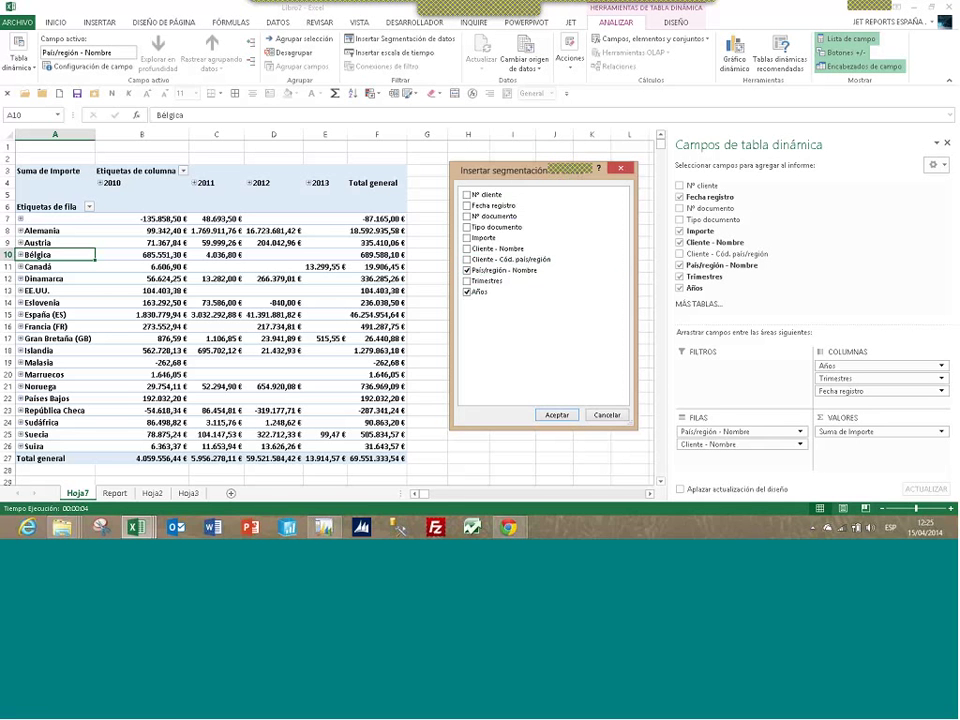
{"action": "left_click", "coordinate": [467, 249]}
{"action": "left_click", "coordinate": [557, 418]}
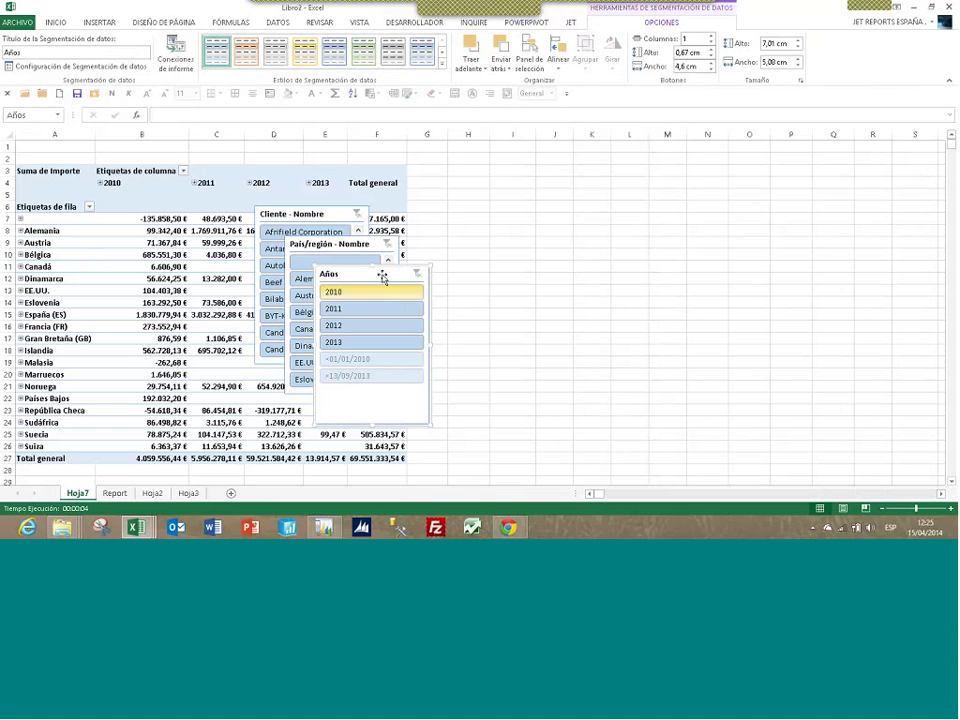
Place the Años and País/región - Nombre slicers side by side clear of the PivotTable and give the country slicer 2 columns
{"action": "left_click_drag", "start_coordinate": [382, 277], "coordinate": [794, 171]}
{"action": "left_click", "coordinate": [326, 204]}
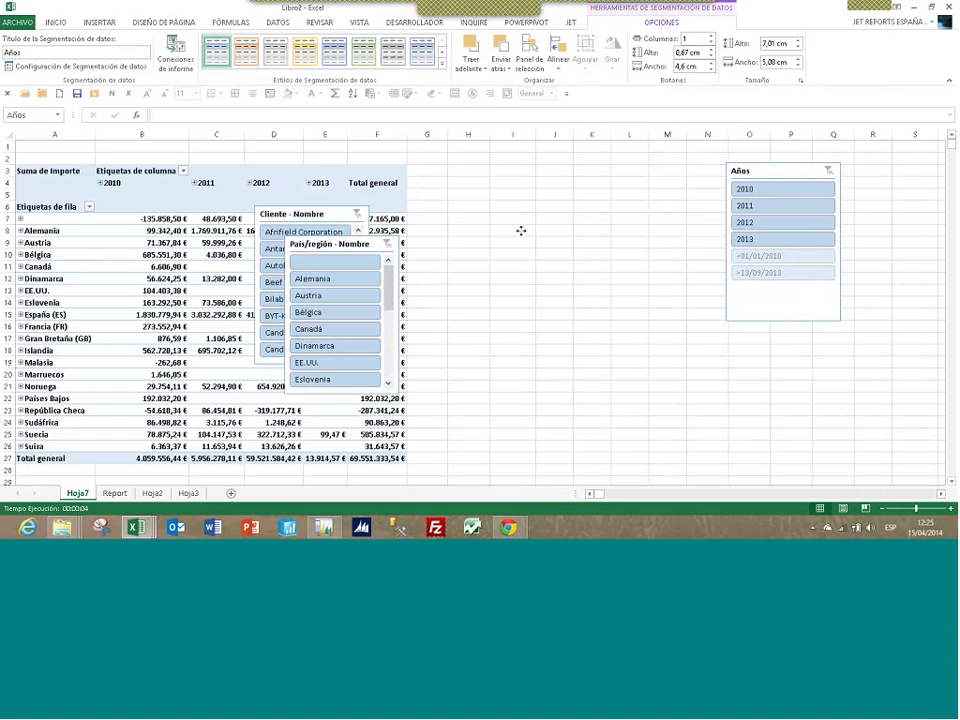
{"action": "left_click_drag", "start_coordinate": [520, 231], "coordinate": [647, 171]}
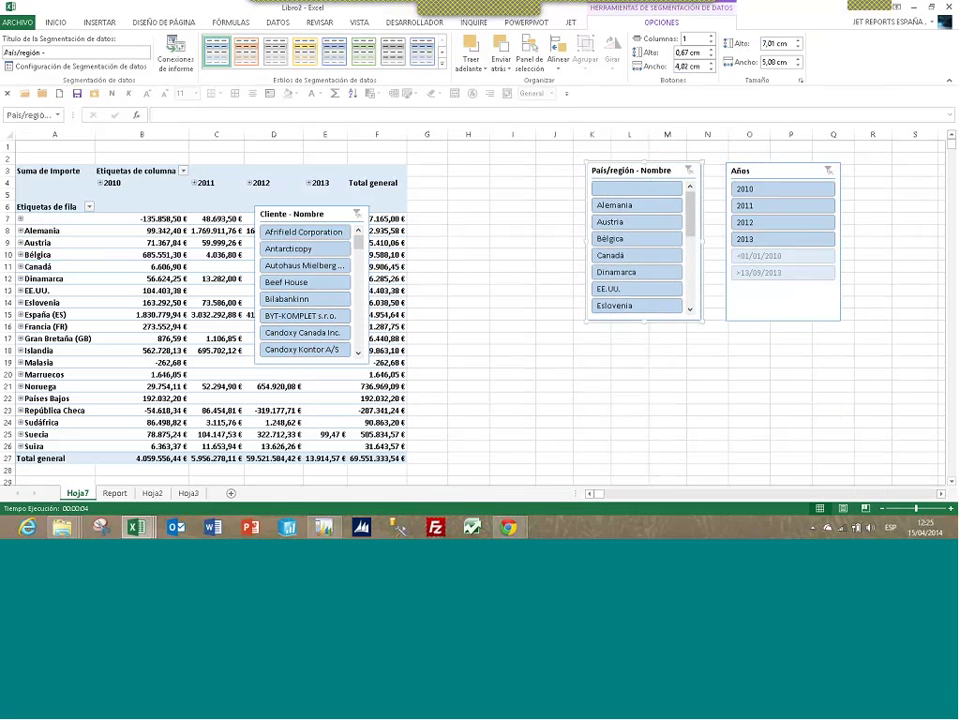
{"action": "left_click", "coordinate": [712, 36]}
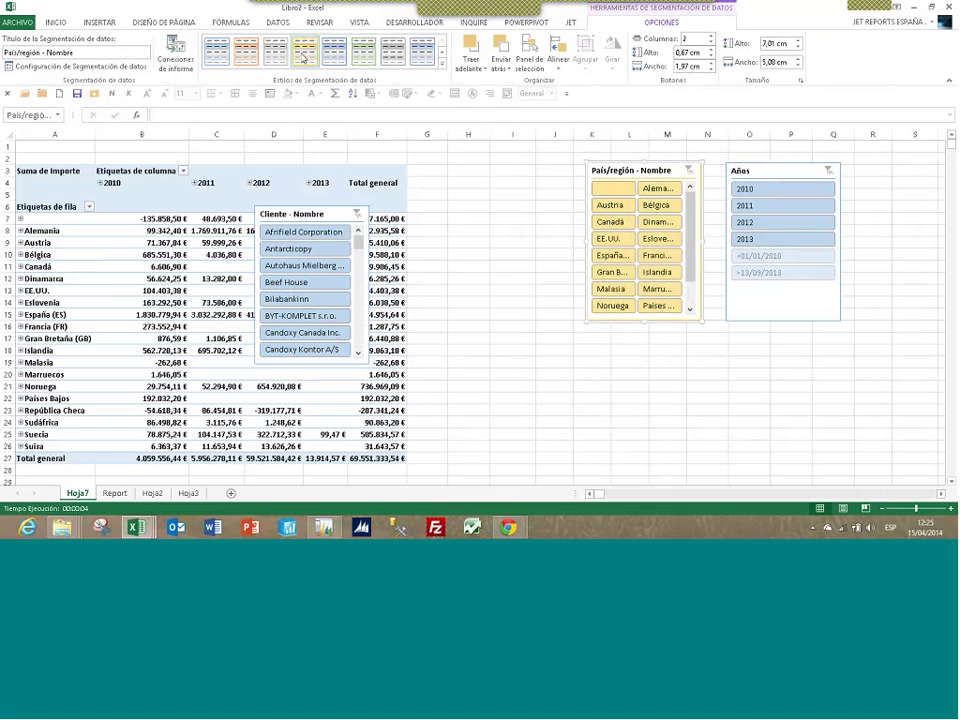
Give the País/región - Nombre slicer a yellow style and a width of about 12.46 cm, and place the Cliente - Nombre slicer beside Años
{"action": "left_click", "coordinate": [304, 57]}
{"action": "left_click_drag", "start_coordinate": [588, 231], "coordinate": [421, 231]}
{"action": "left_click_drag", "start_coordinate": [276, 206], "coordinate": [866, 175]}
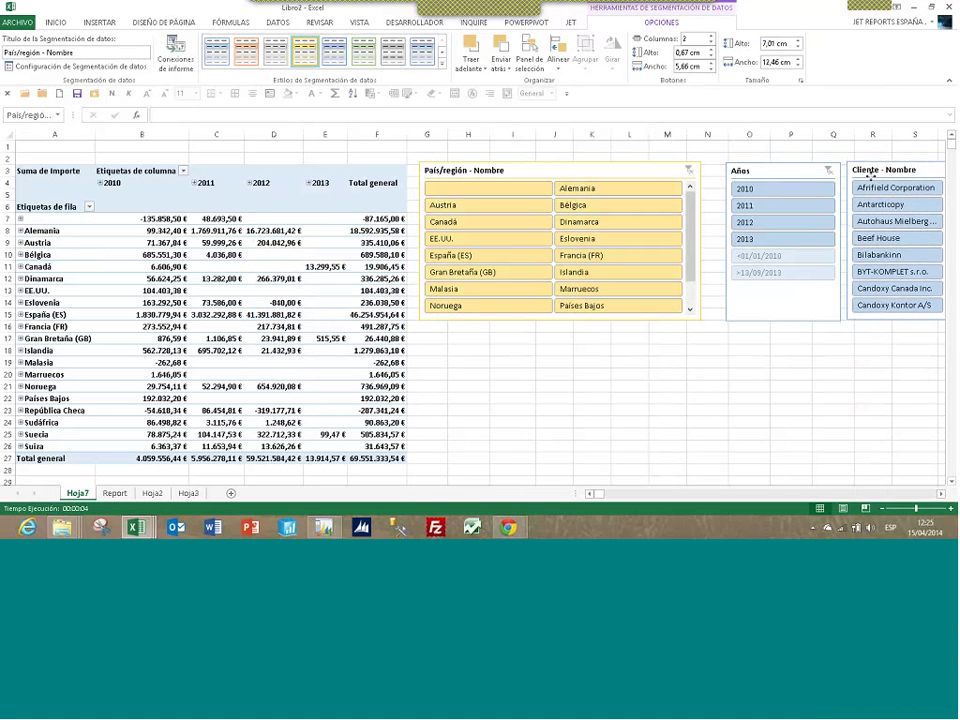
{"action": "left_click", "coordinate": [790, 309]}
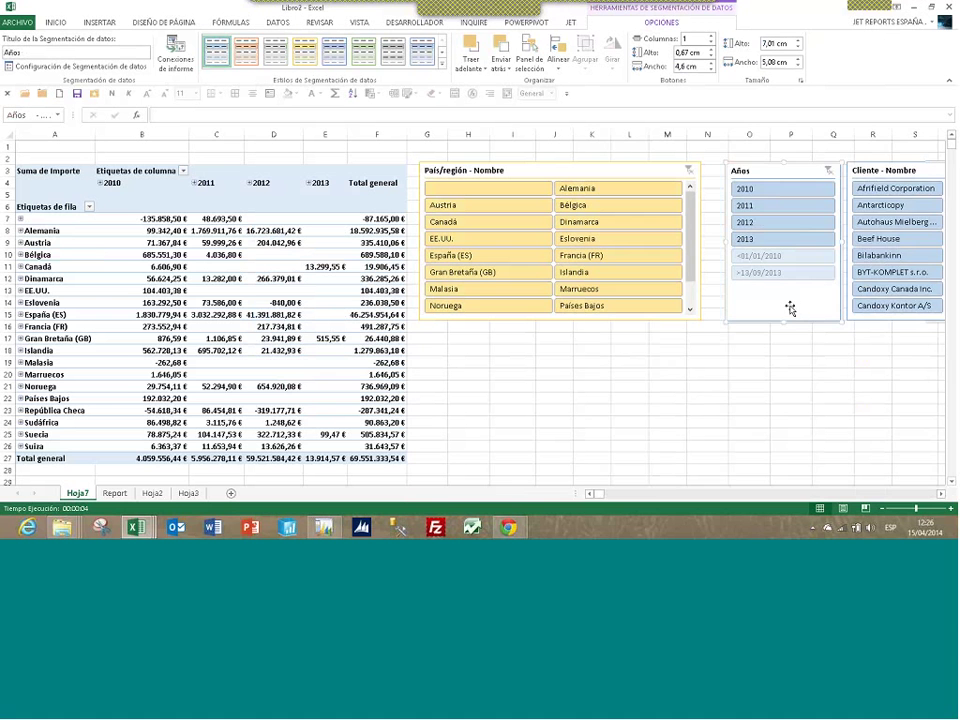
Insert a Columna agrupada 3D PivotChart based on the PivotTable
{"action": "left_click", "coordinate": [229, 303]}
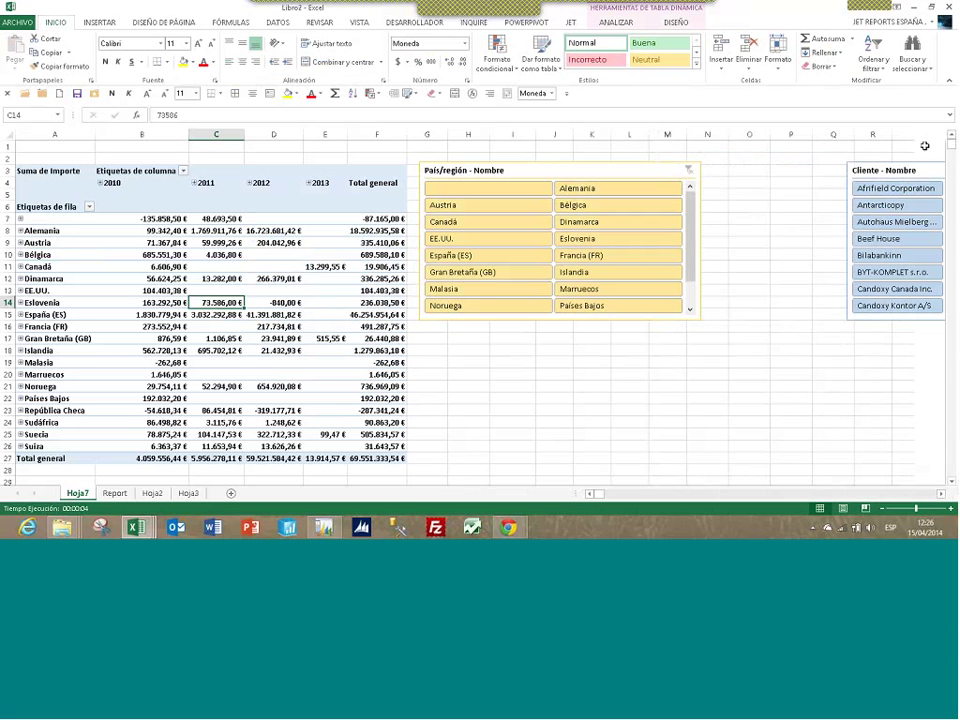
{"action": "left_click", "coordinate": [620, 24]}
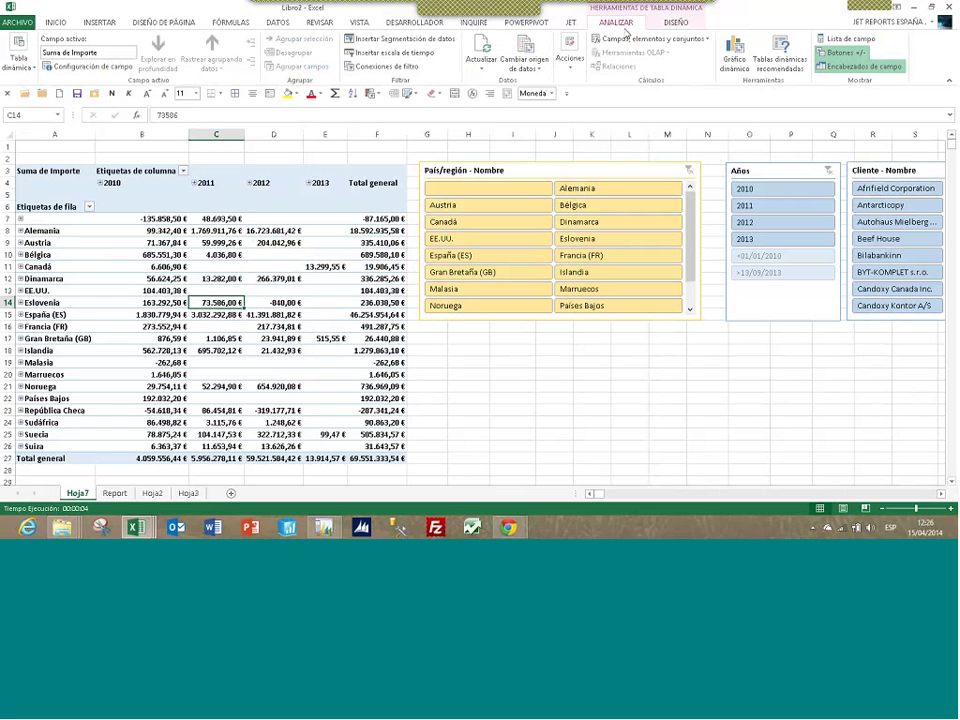
{"action": "left_click", "coordinate": [736, 63]}
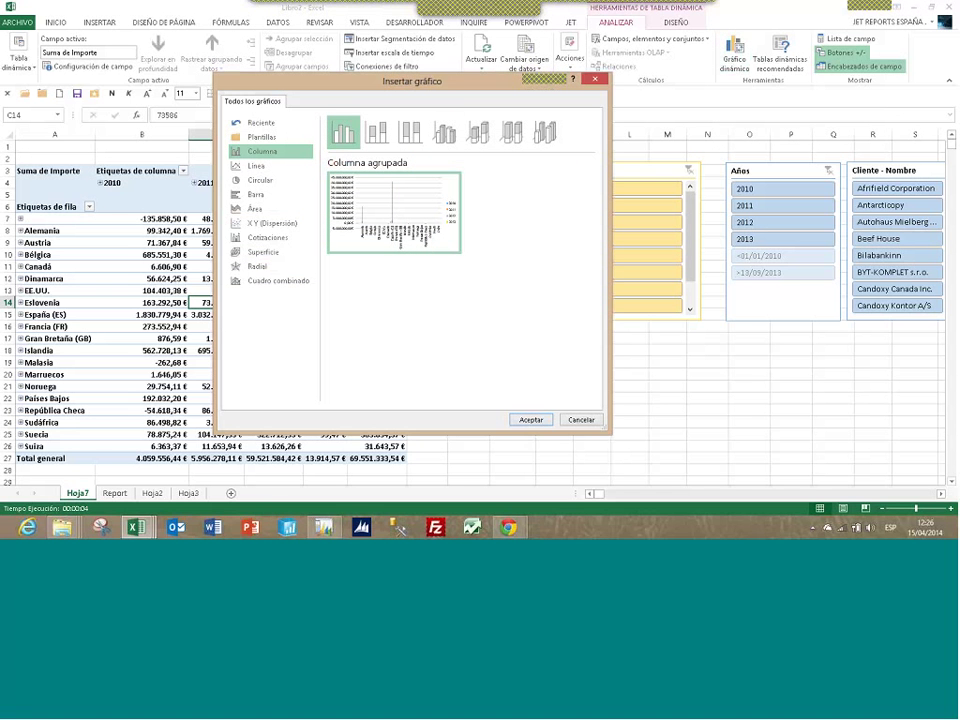
{"action": "left_click", "coordinate": [445, 138]}
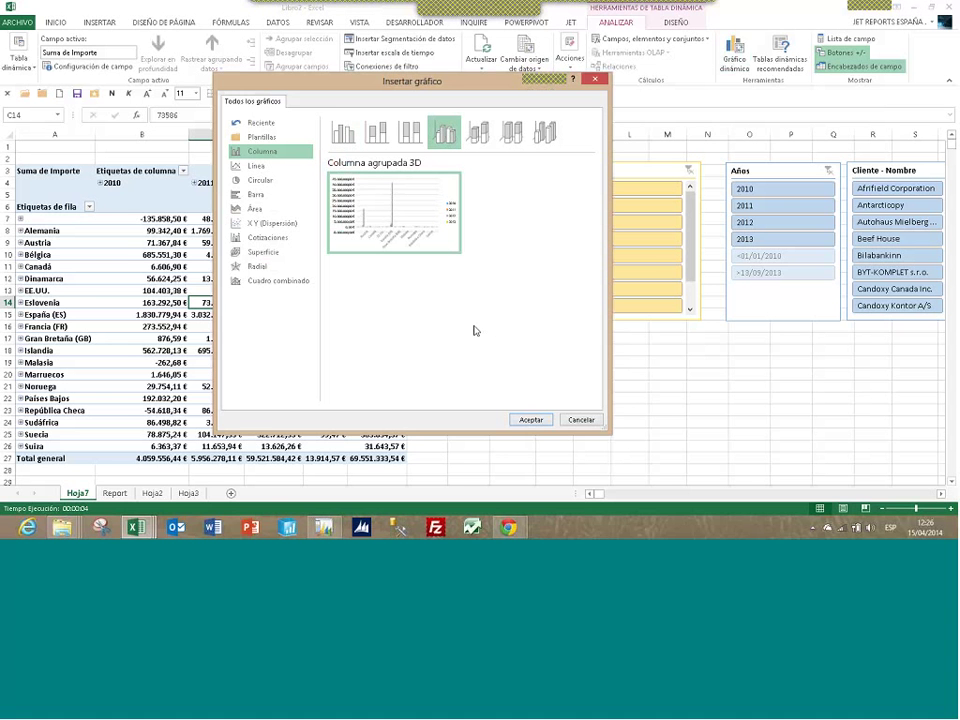
{"action": "left_click", "coordinate": [530, 420]}
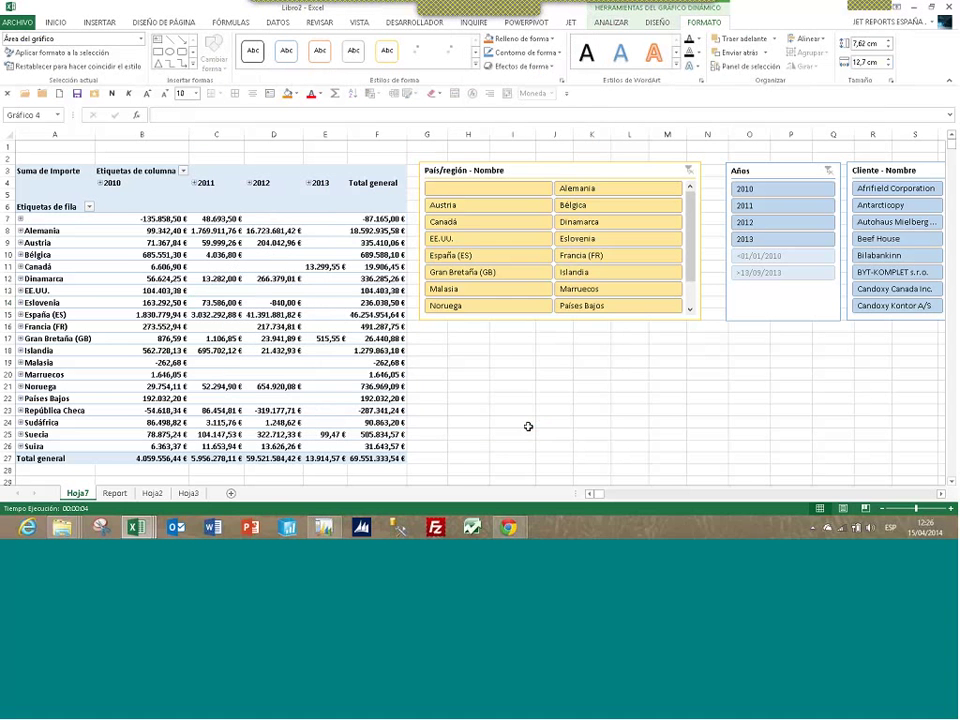
Place the PivotChart beneath the slicers and widen it to about 24.18 cm
{"action": "mouse_move", "coordinate": [510, 240]}
{"action": "left_mouse_down"}
{"action": "mouse_move", "coordinate": [536, 281]}
{"action": "mouse_move", "coordinate": [559, 360]}
{"action": "mouse_move", "coordinate": [582, 347]}
{"action": "mouse_move", "coordinate": [578, 338]}
{"action": "left_mouse_up"}
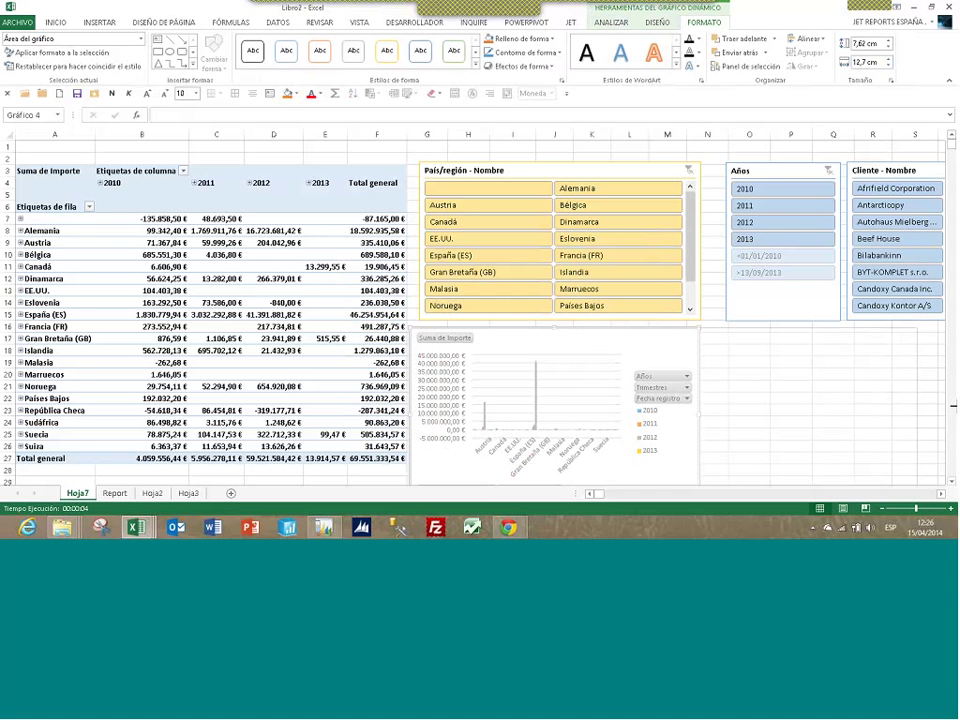
{"action": "left_click_drag", "start_coordinate": [953, 405], "coordinate": [878, 400]}
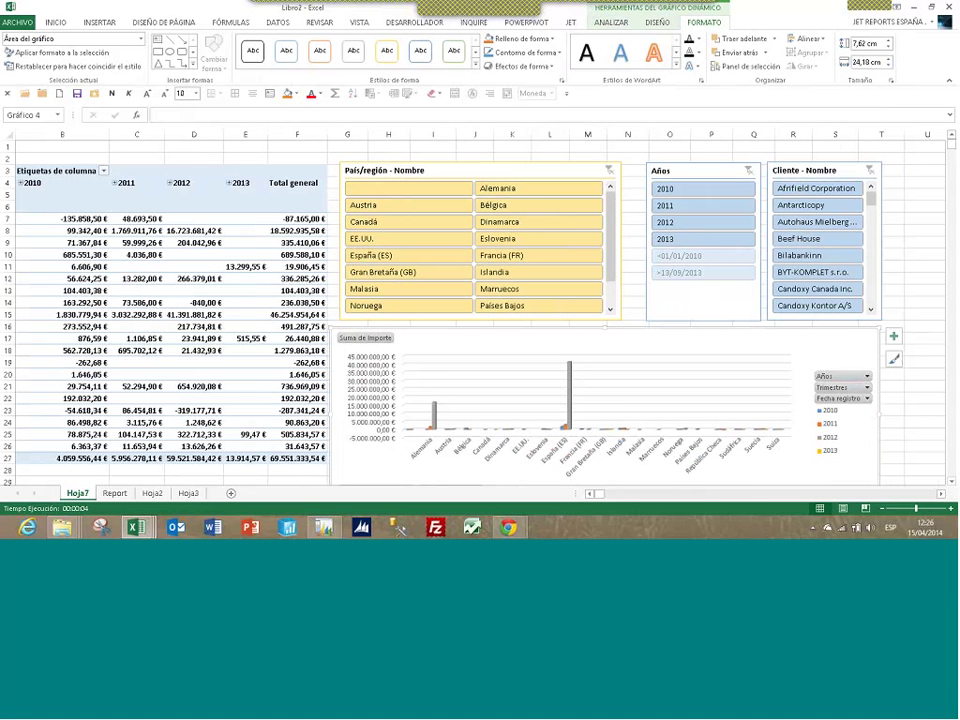
{"action": "left_click", "coordinate": [590, 494]}
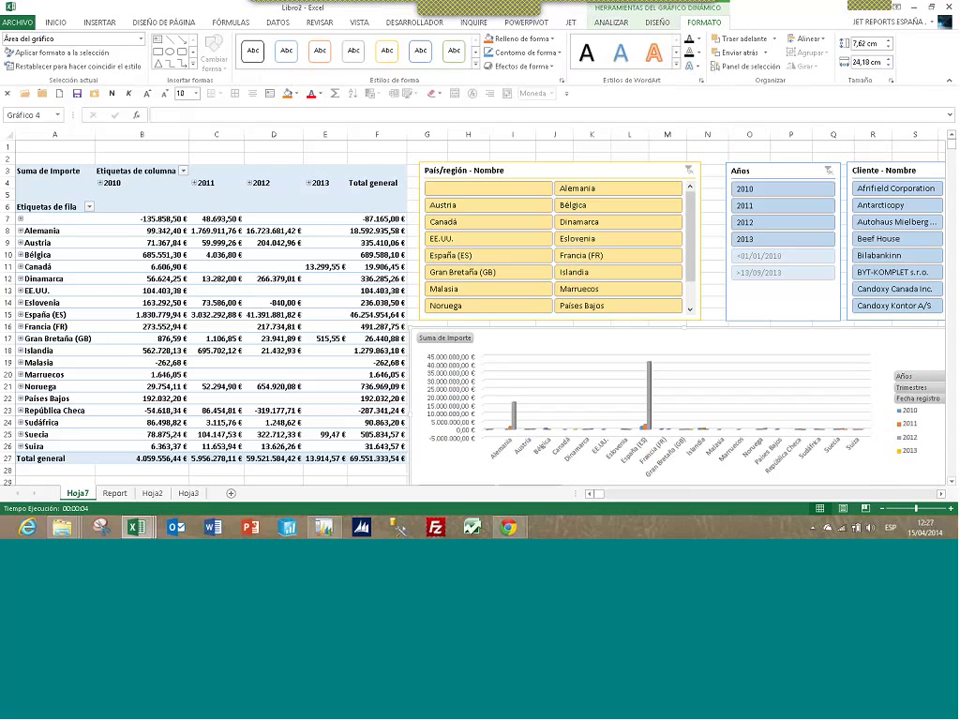
{"action": "left_click", "coordinate": [99, 23]}
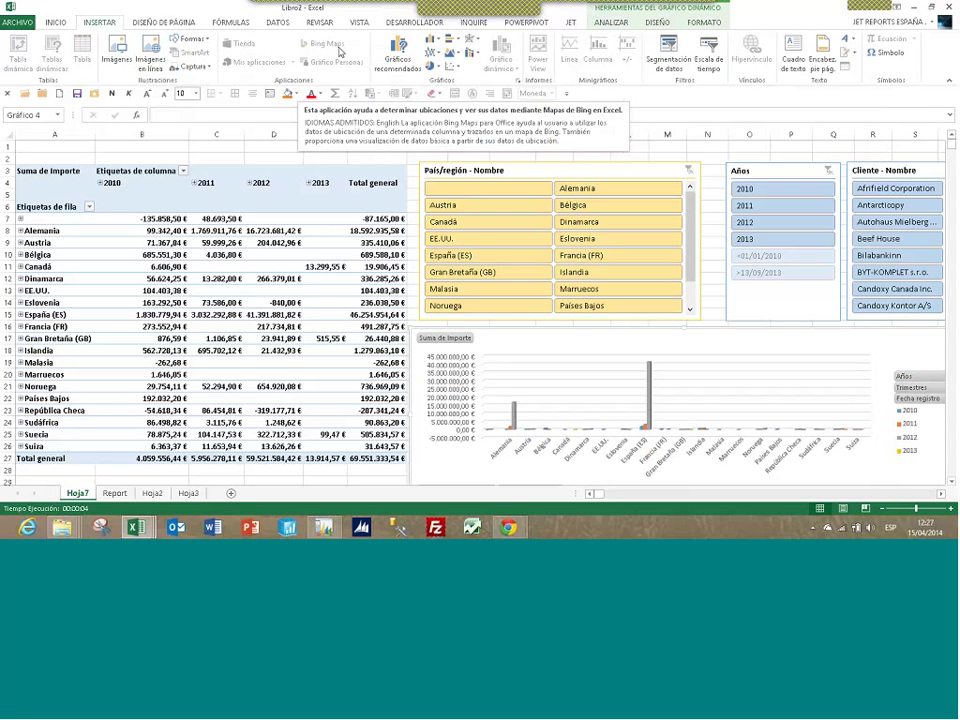
{"action": "left_click", "coordinate": [255, 265]}
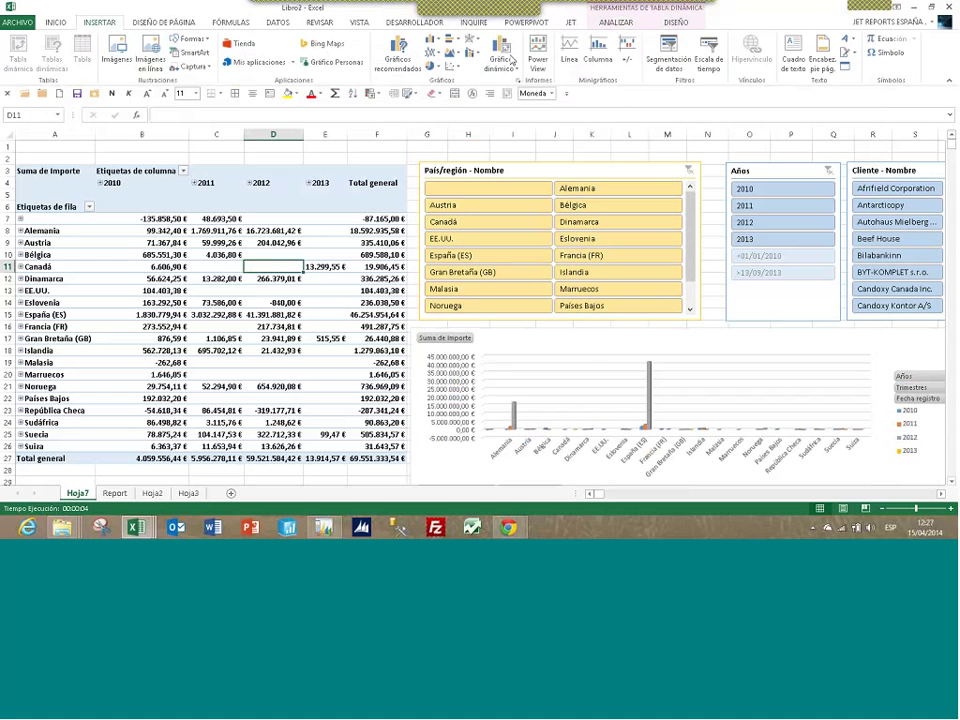
Refresh the Jet report with the Fecha registro option changed to start at 01/01/11
{"action": "left_click", "coordinate": [570, 22]}
{"action": "left_click", "coordinate": [44, 52]}
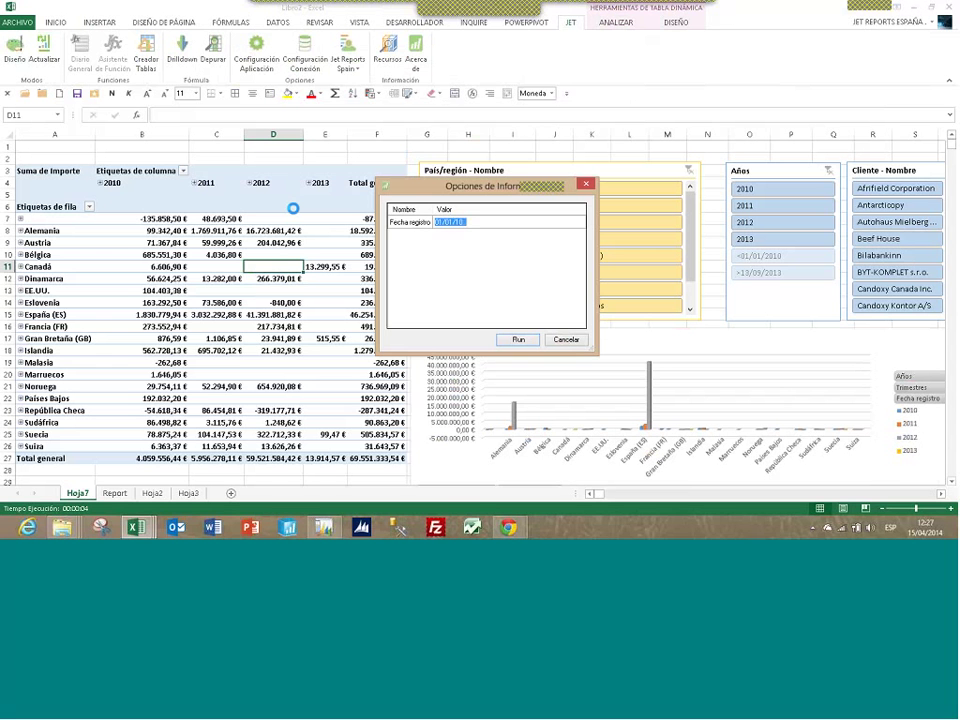
{"action": "key", "text": "End"}
{"action": "key", "text": "BackSpace"}
{"action": "type", "text": "1"}
{"action": "key", "text": "Return"}
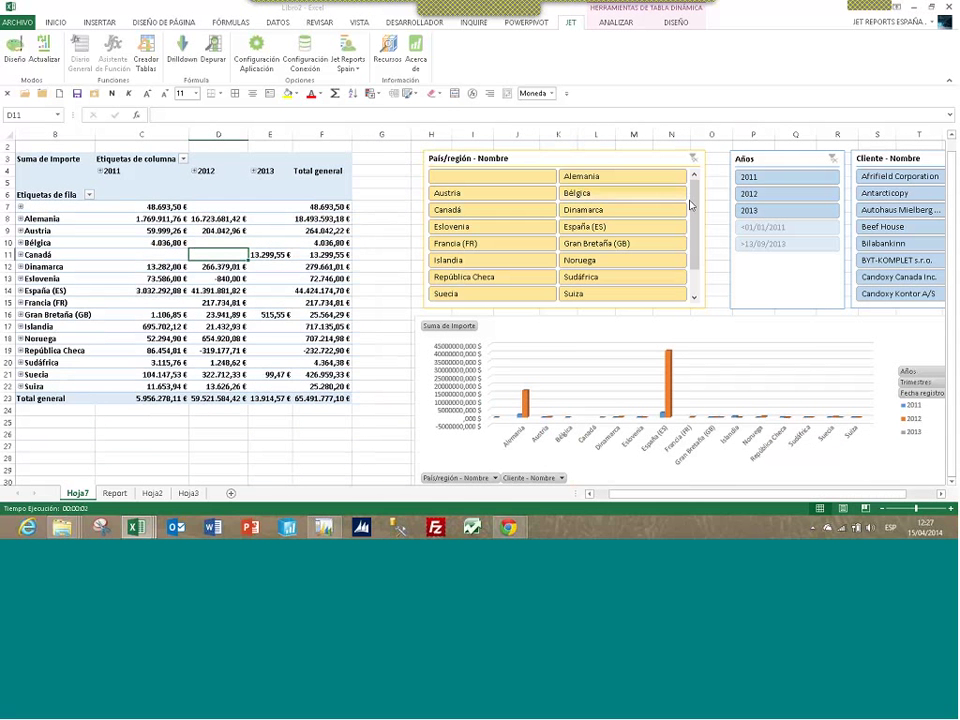
Filter the PivotTable and chart to Beef House with the Cliente - Nombre slicer and clear that filter
{"action": "left_click", "coordinate": [893, 227]}
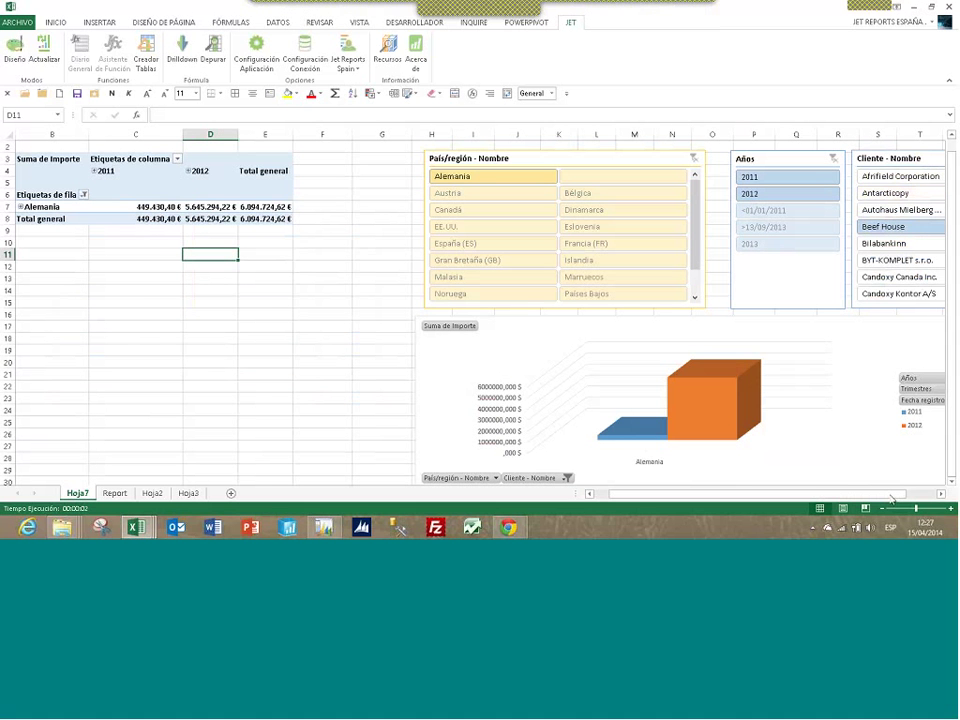
{"action": "right_click", "coordinate": [920, 496]}
{"action": "left_click", "coordinate": [920, 497]}
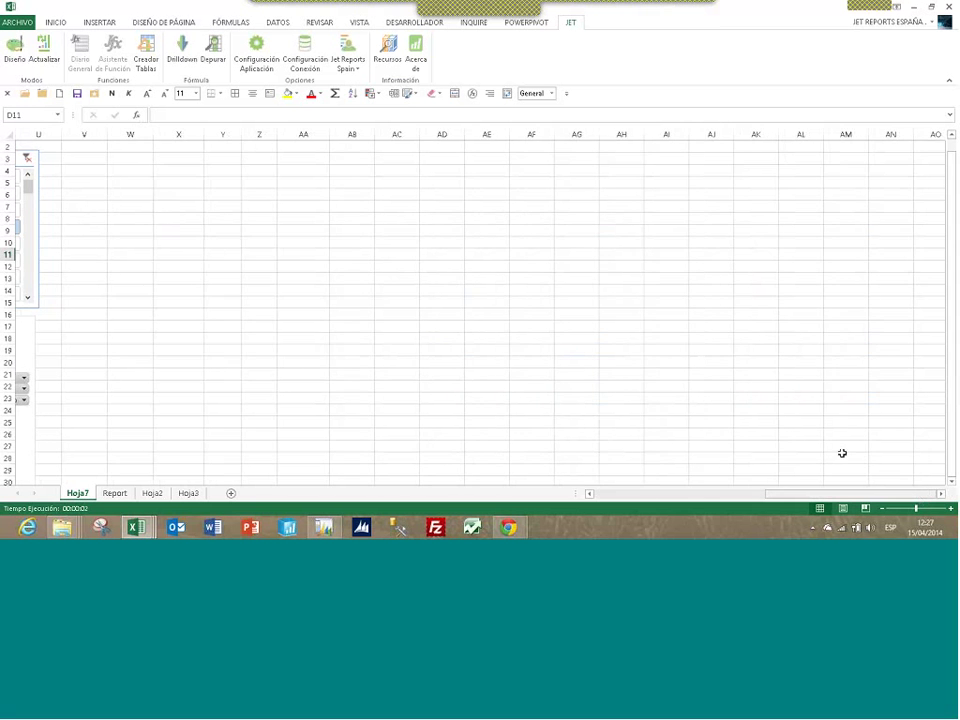
{"action": "left_click_drag", "start_coordinate": [850, 495], "coordinate": [685, 499]}
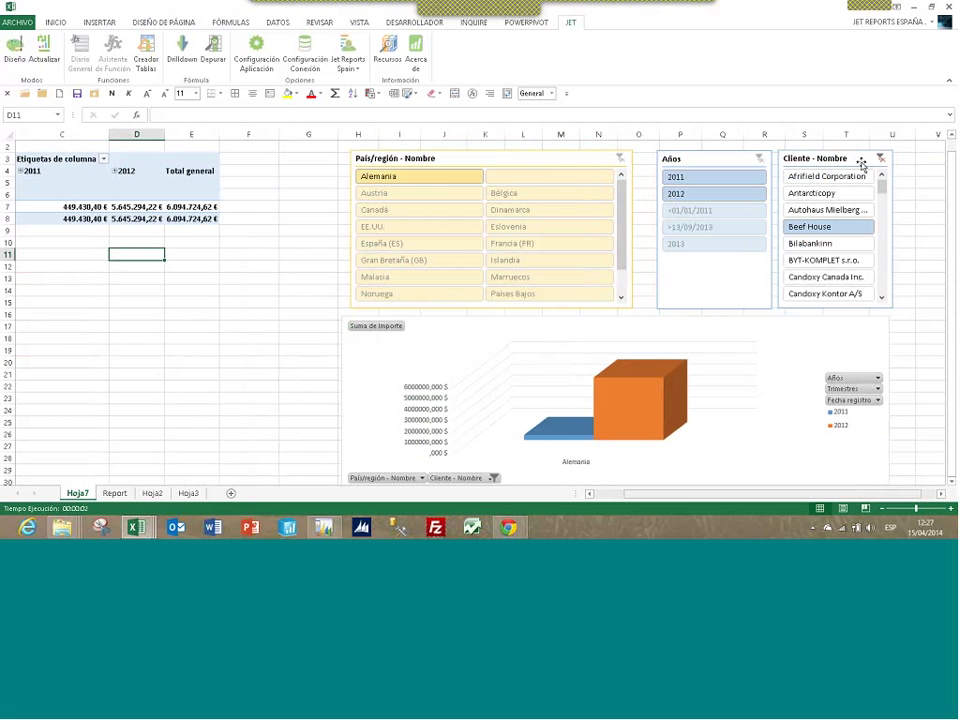
{"action": "scroll", "coordinate": [881, 162], "scroll_direction": "right", "scroll_amount": 1}
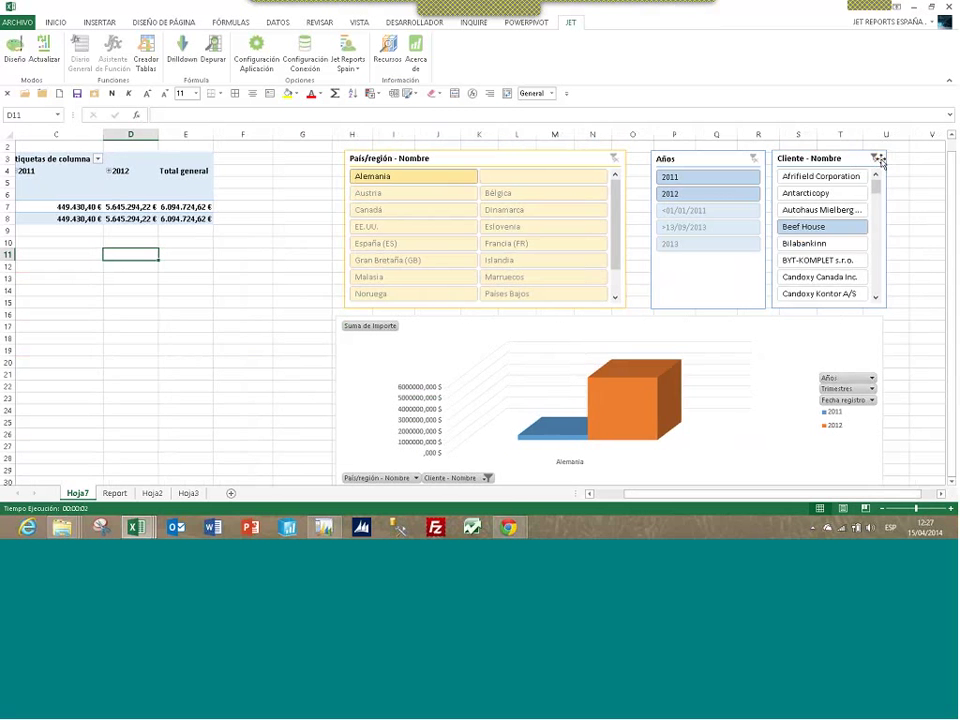
{"action": "left_click", "coordinate": [881, 162]}
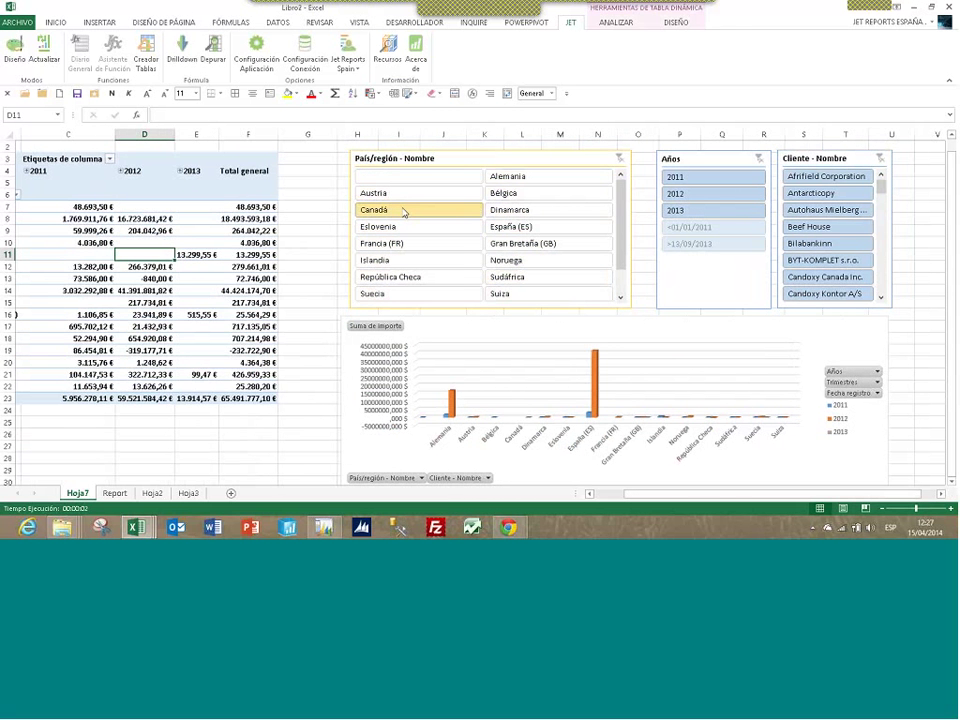
Filter the PivotTable and chart to Canadá, Francia (FR) and España (ES) with the country slicer and clear that filter
{"action": "left_click", "coordinate": [403, 211]}
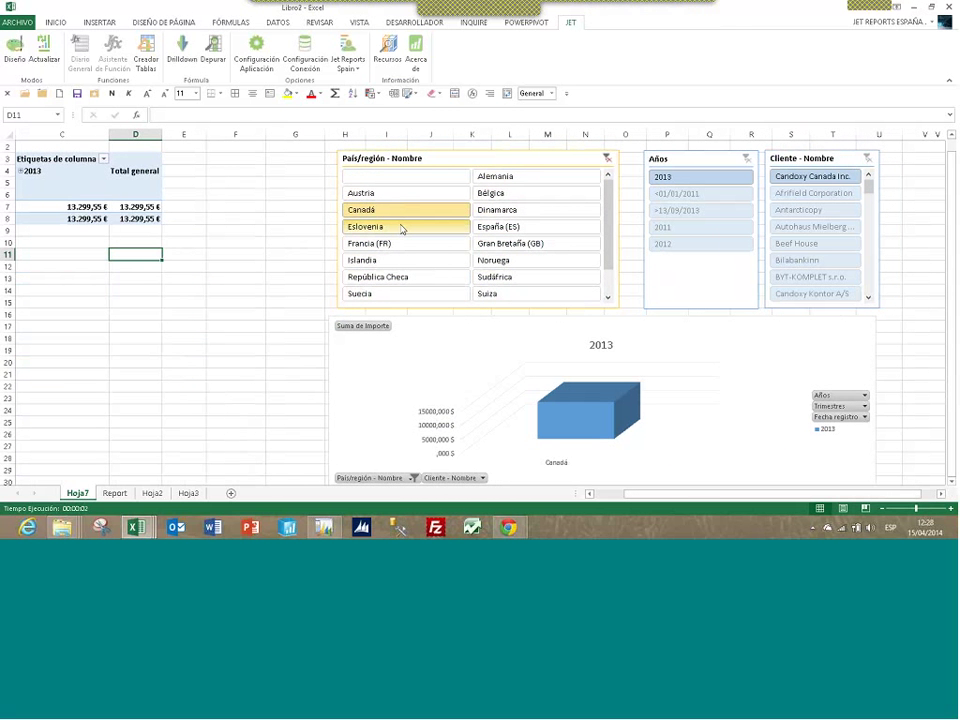
{"action": "left_click", "coordinate": [410, 246], "text": "ctrl"}
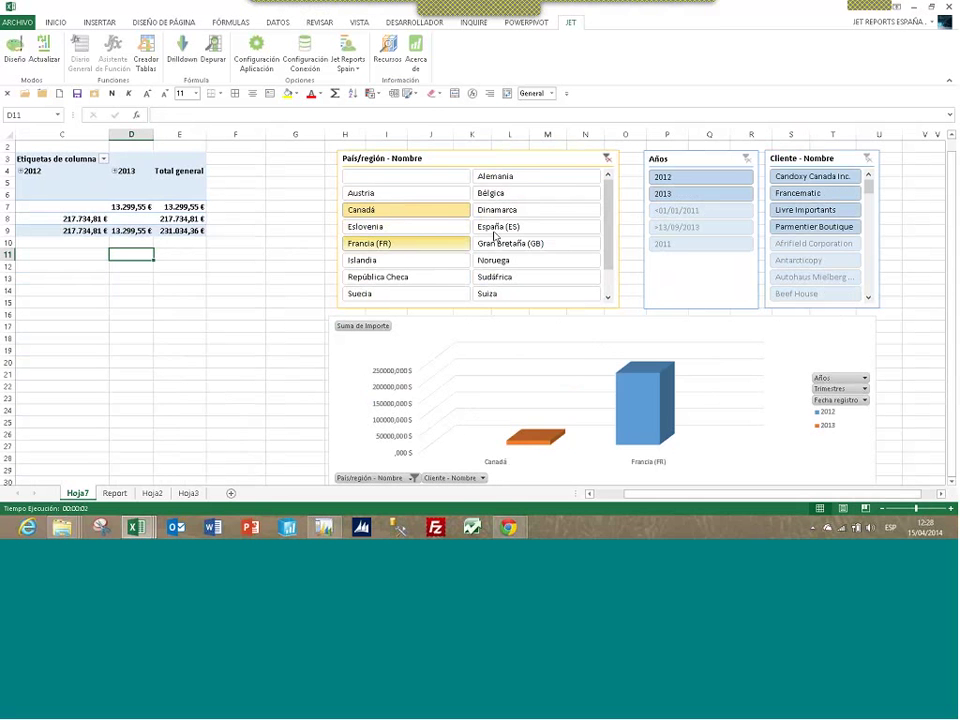
{"action": "left_click", "coordinate": [540, 233], "text": "ctrl"}
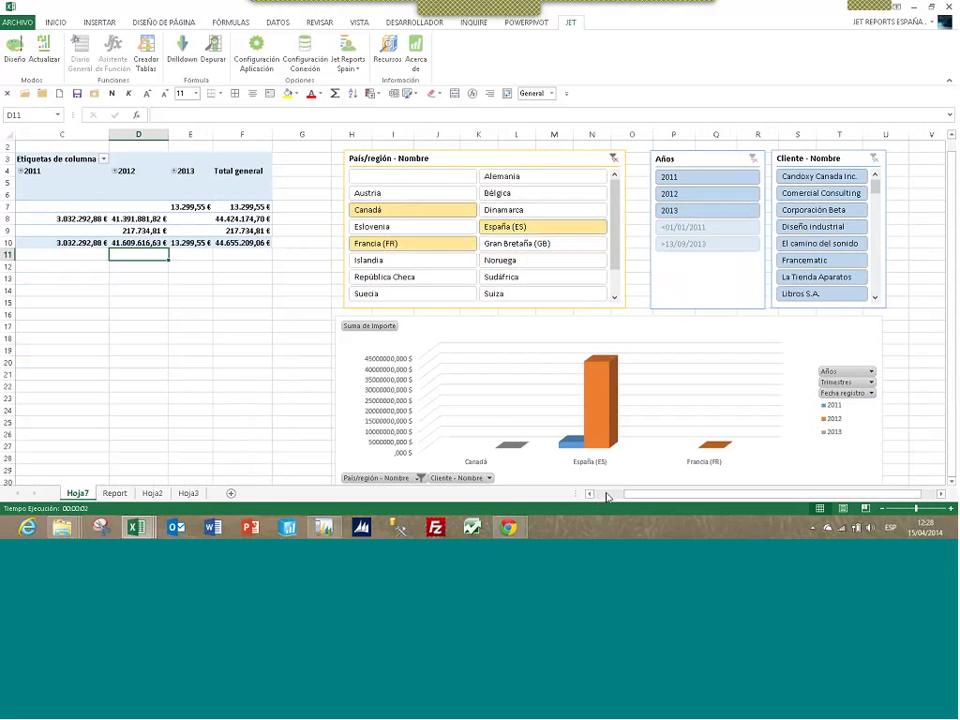
{"action": "left_click", "coordinate": [606, 494]}
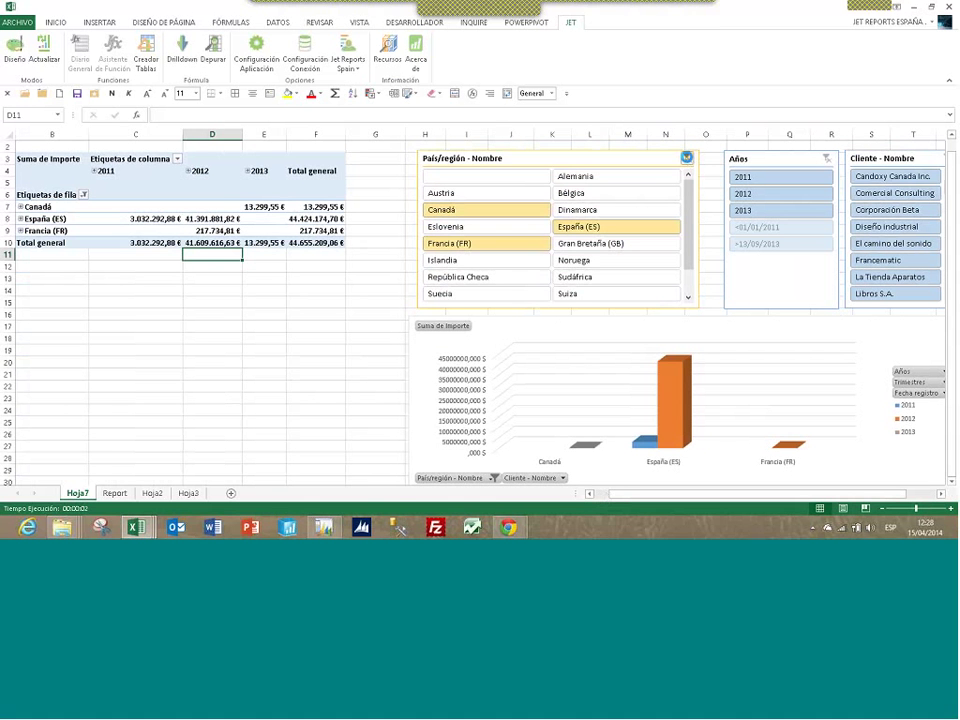
{"action": "left_click", "coordinate": [686, 158]}
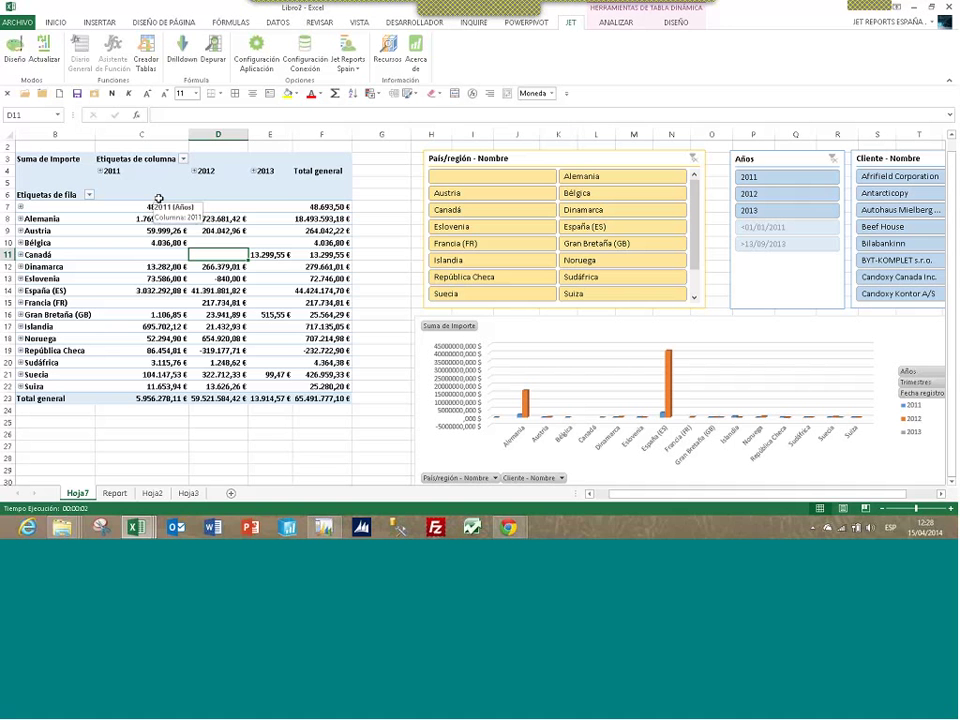
Switch to the START TEMPLATE GL Function workbook and examine the company columns and account numbers on the Income Statement sheet
{"action": "mouse_move", "coordinate": [138, 530]}
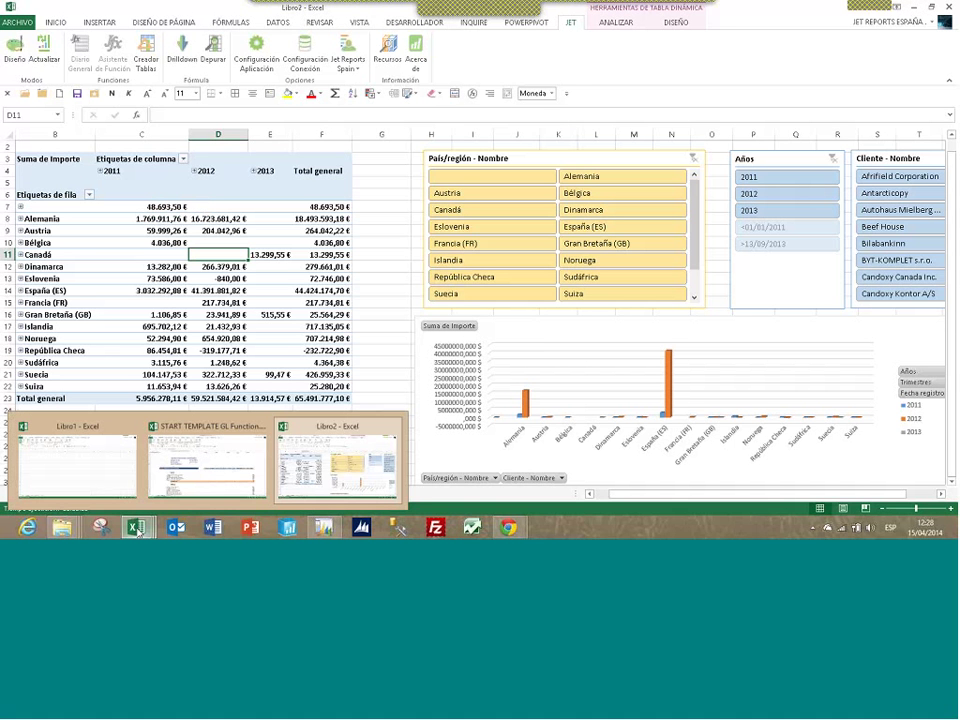
{"action": "left_click", "coordinate": [184, 470]}
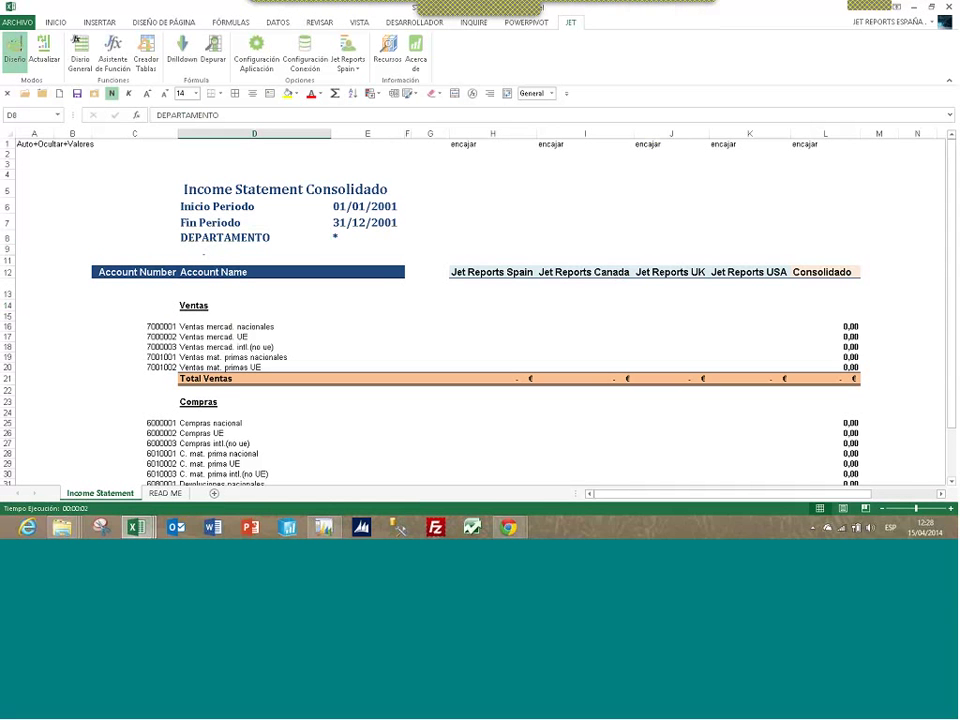
{"action": "left_click", "coordinate": [119, 327]}
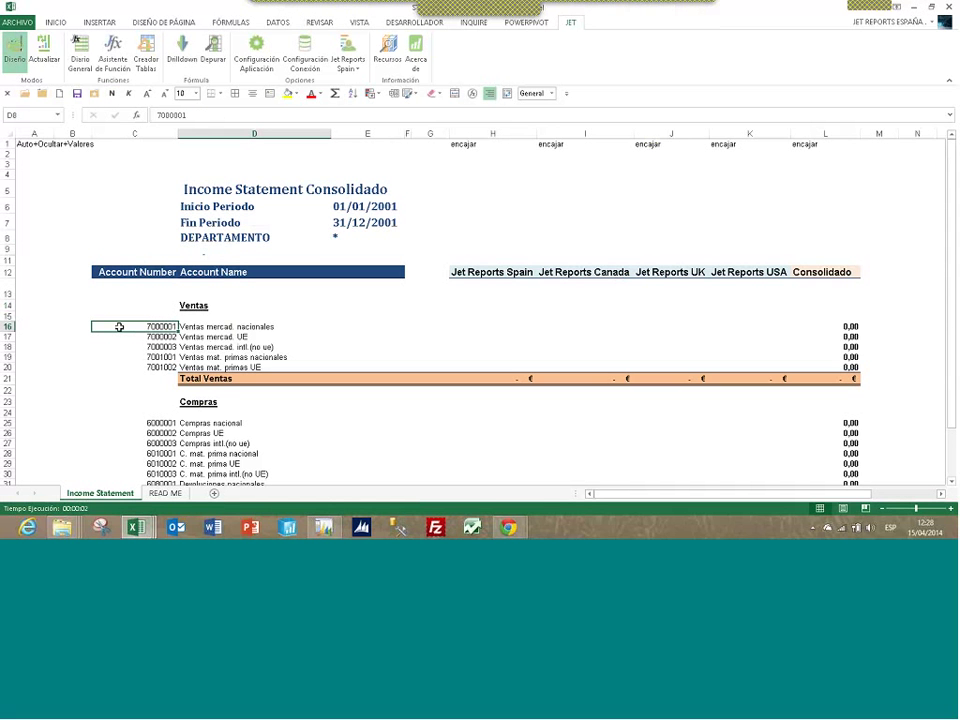
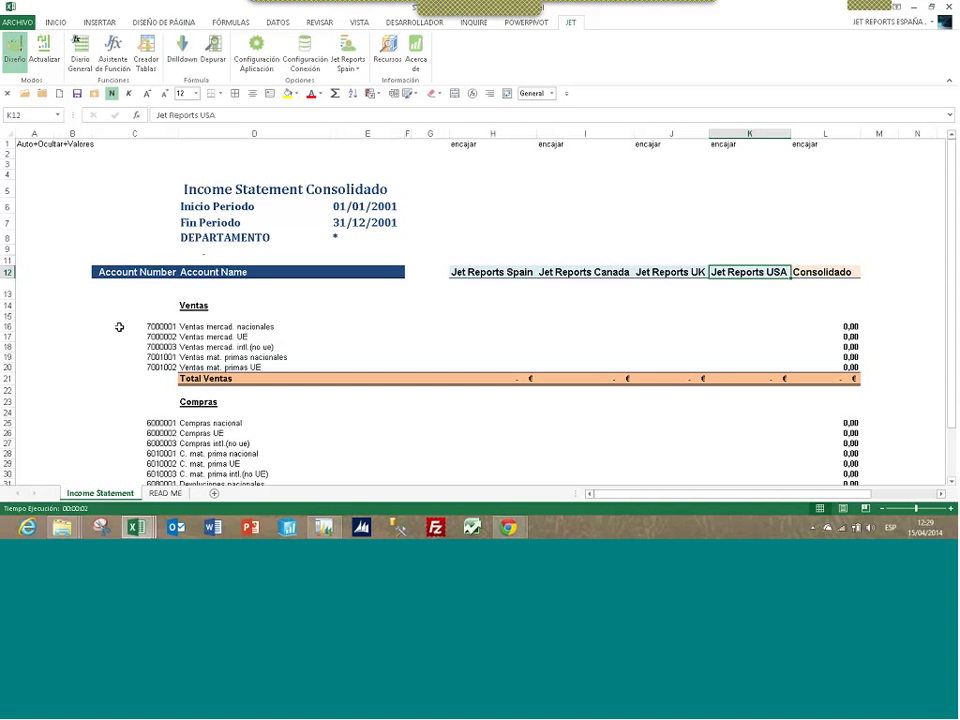
{"action": "left_click", "coordinate": [119, 327]}
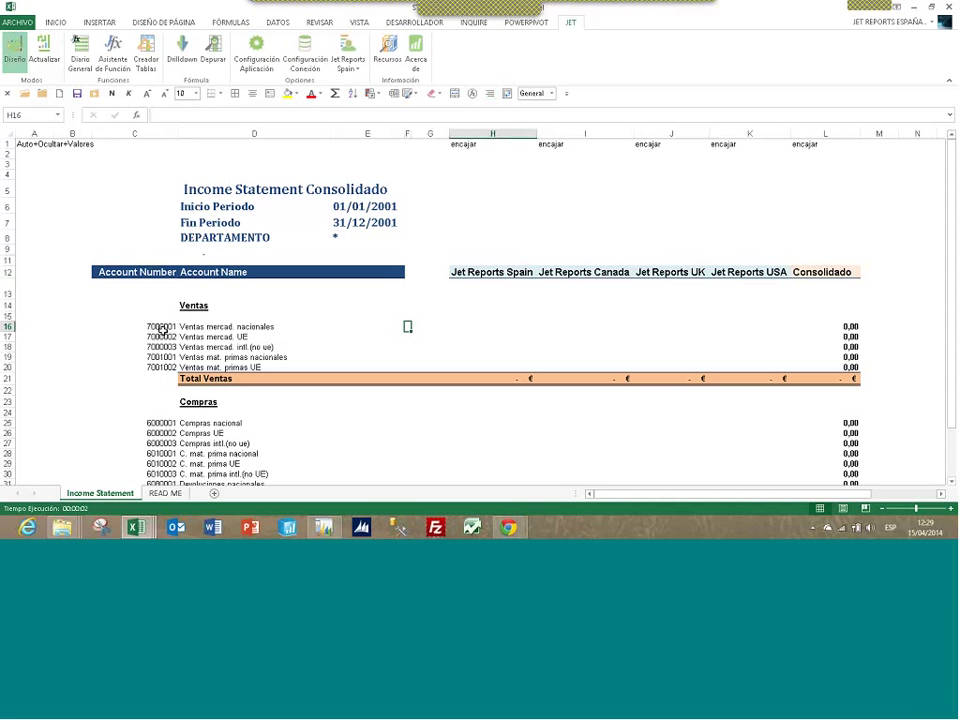
Start a Jet GL function in cell H16 for Jet Reports Spain with the Qué argument set to Saldo
{"action": "left_click", "coordinate": [492, 326]}
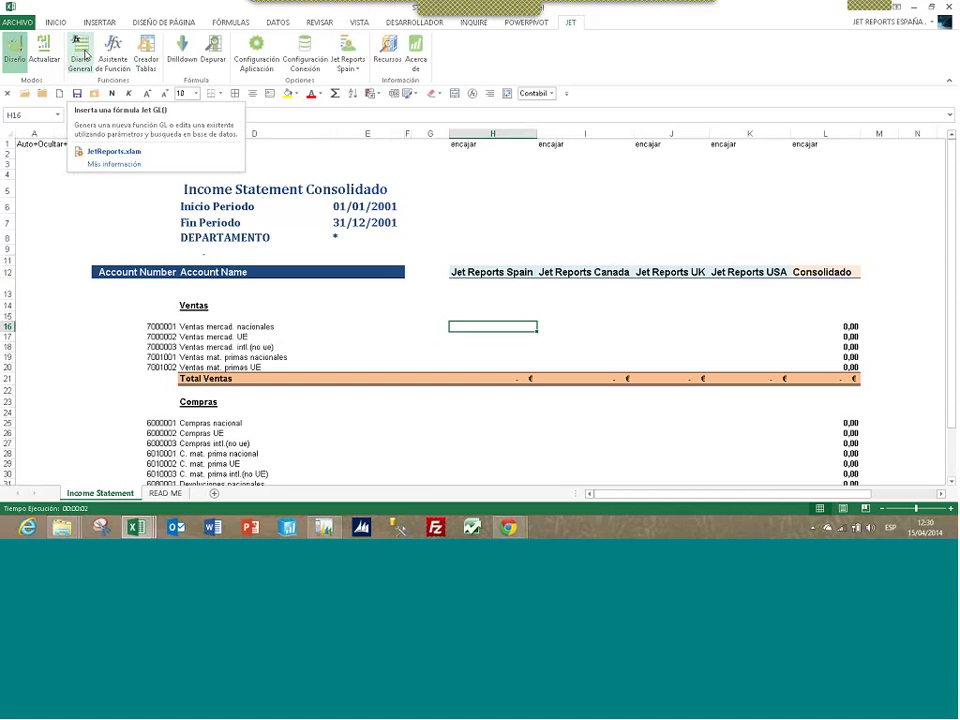
{"action": "left_click", "coordinate": [80, 55]}
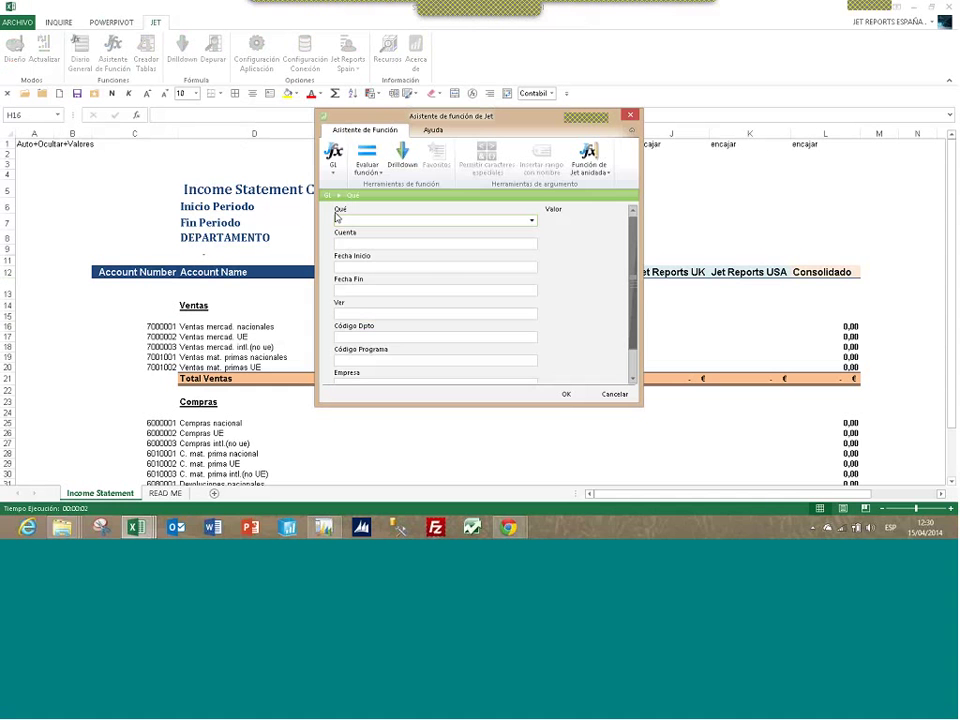
{"action": "left_click", "coordinate": [531, 221]}
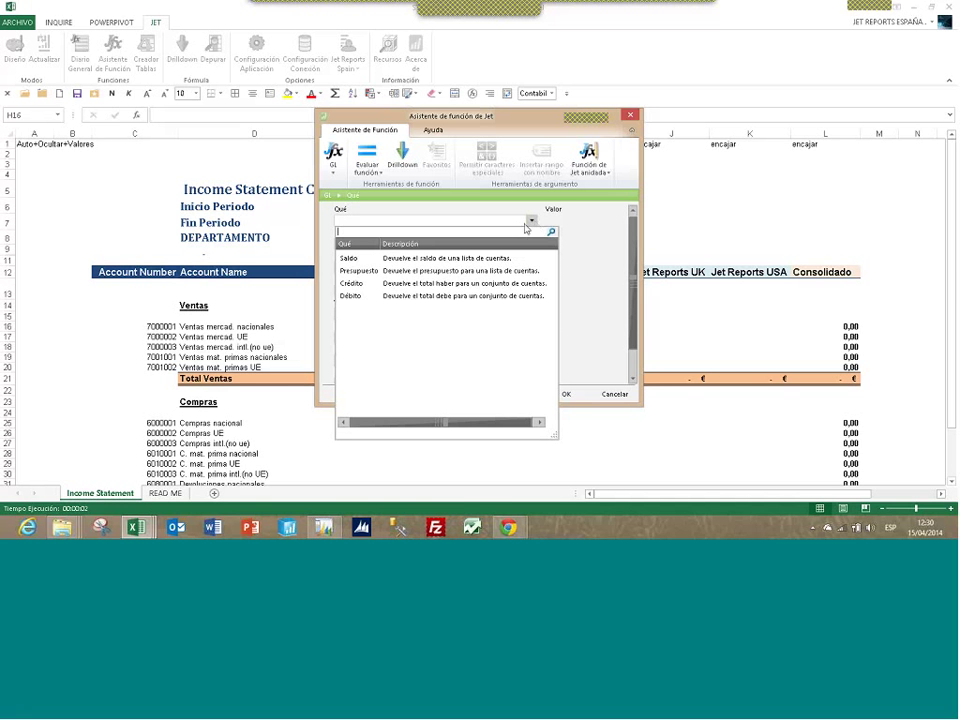
{"action": "left_click", "coordinate": [351, 260]}
Look through the list of accounts available for the GL function's Cuenta argument
{"action": "left_click", "coordinate": [371, 243]}
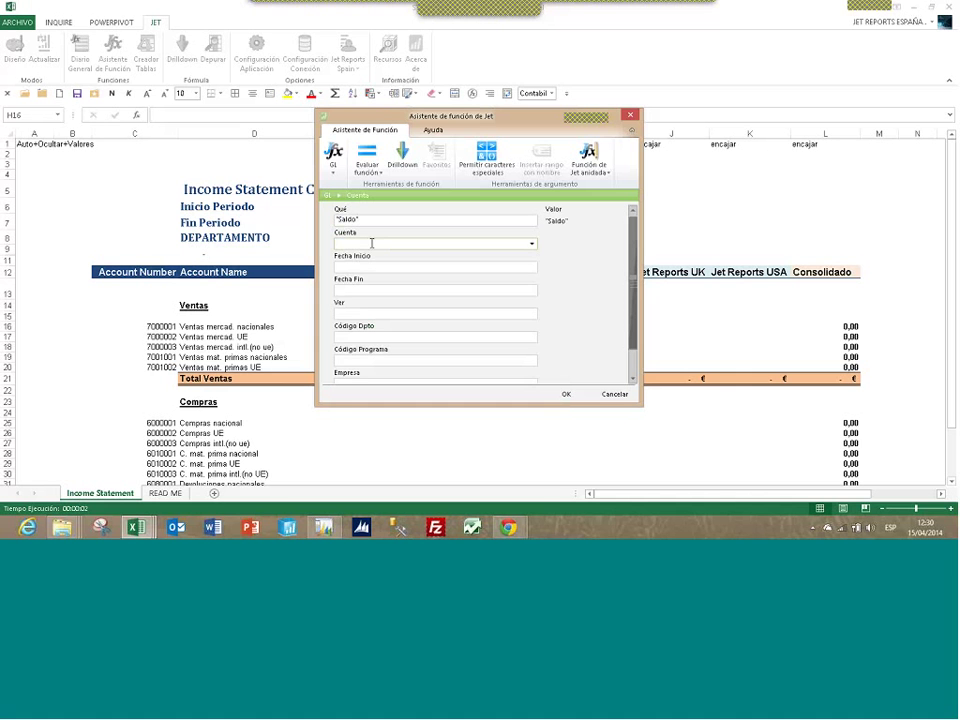
{"action": "left_click", "coordinate": [531, 245]}
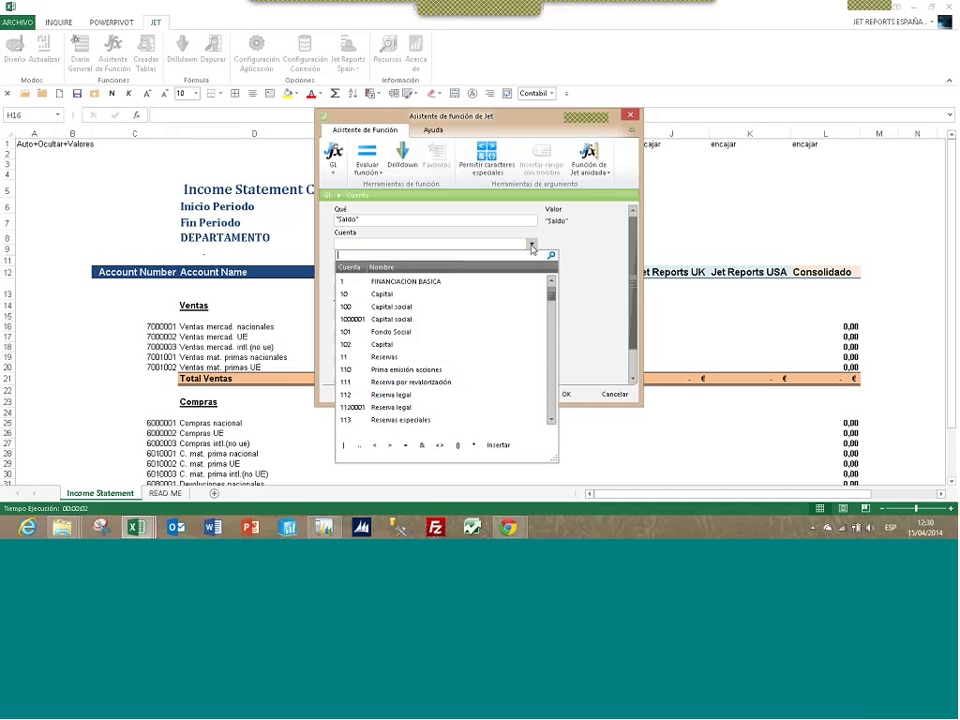
{"action": "left_click", "coordinate": [532, 246]}
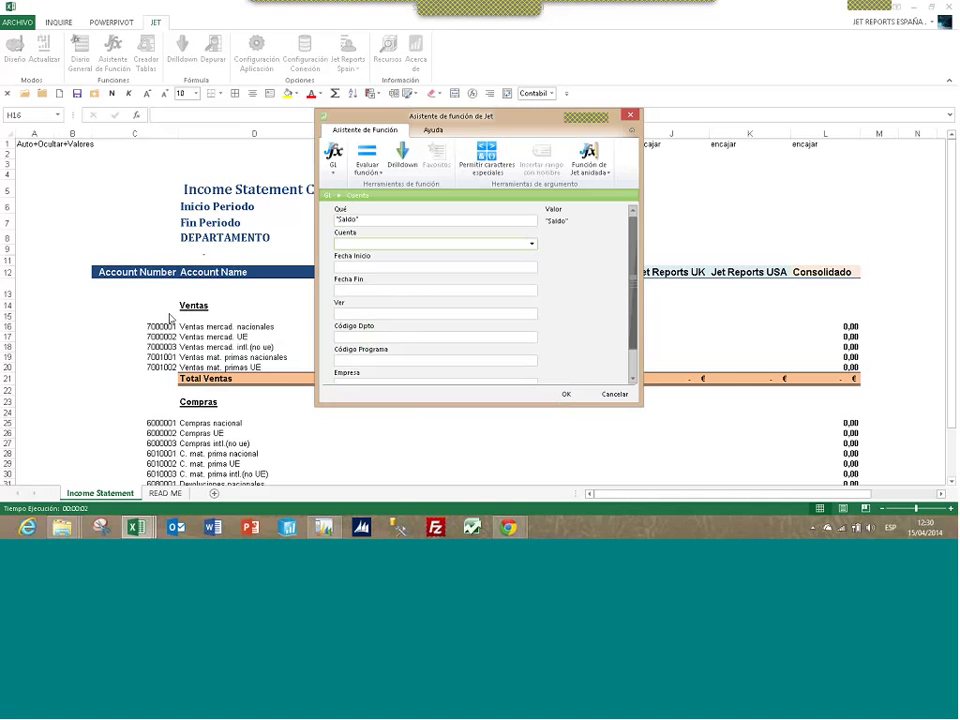
Set the GL function's Cuenta argument to the account number in C16 with only the column locked, as $C16
{"action": "left_click", "coordinate": [165, 327]}
{"action": "key", "text": "F4"}
{"action": "key", "text": "F4"}
{"action": "key", "text": "F4"}
{"action": "key", "text": "Tab"}
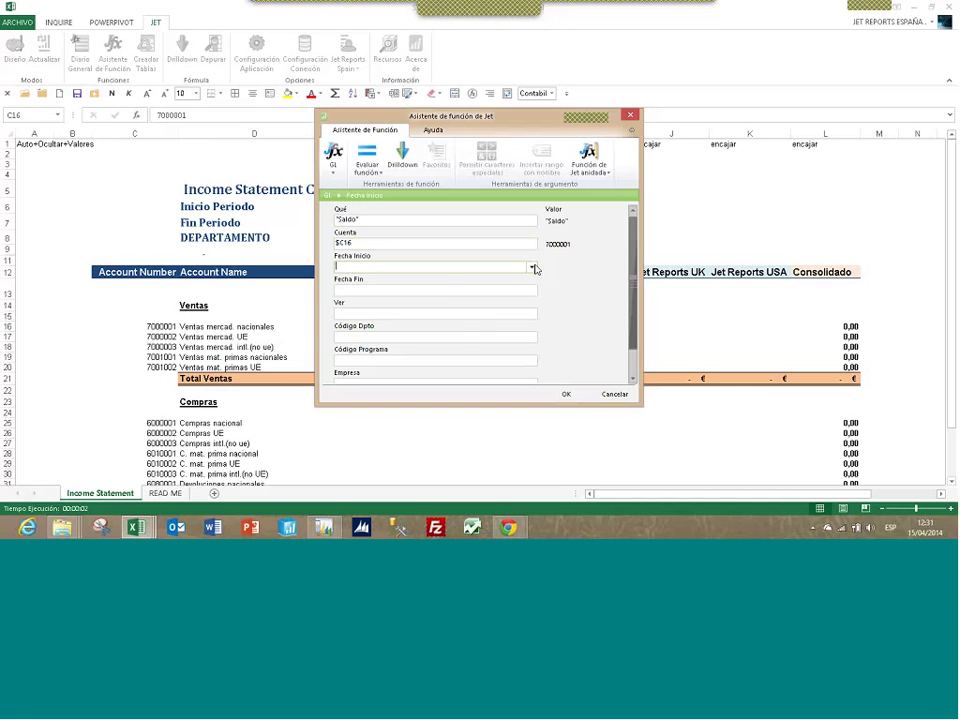
Set the Fecha Inicio argument to the period start date cell as the absolute reference $E$6
{"action": "left_click", "coordinate": [533, 267]}
{"action": "left_click_drag", "start_coordinate": [514, 117], "coordinate": [694, 117]}
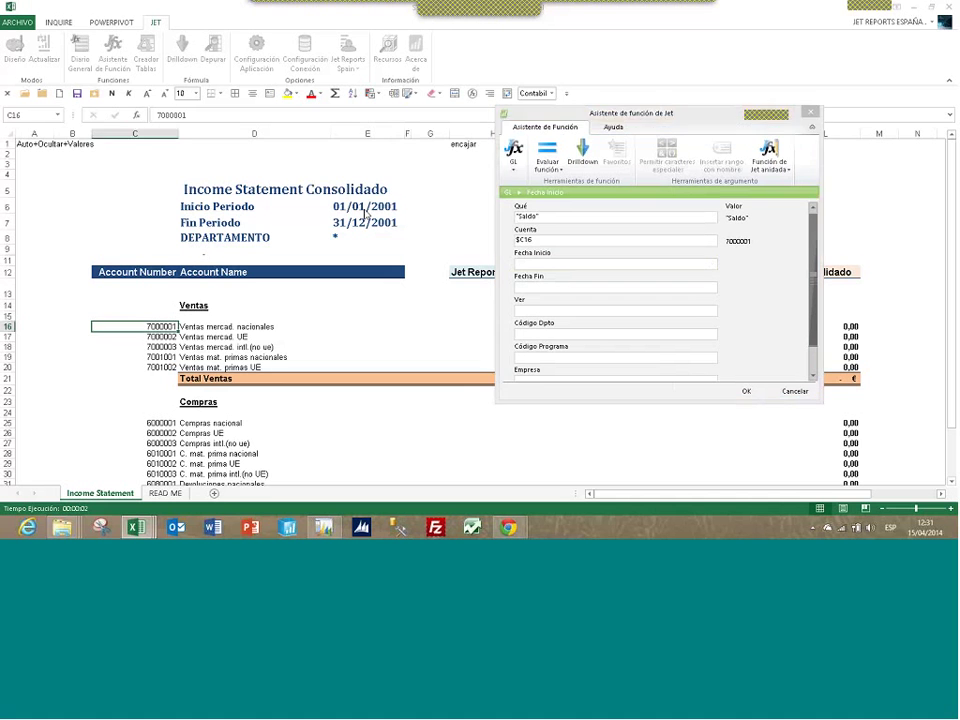
{"action": "left_click", "coordinate": [367, 214]}
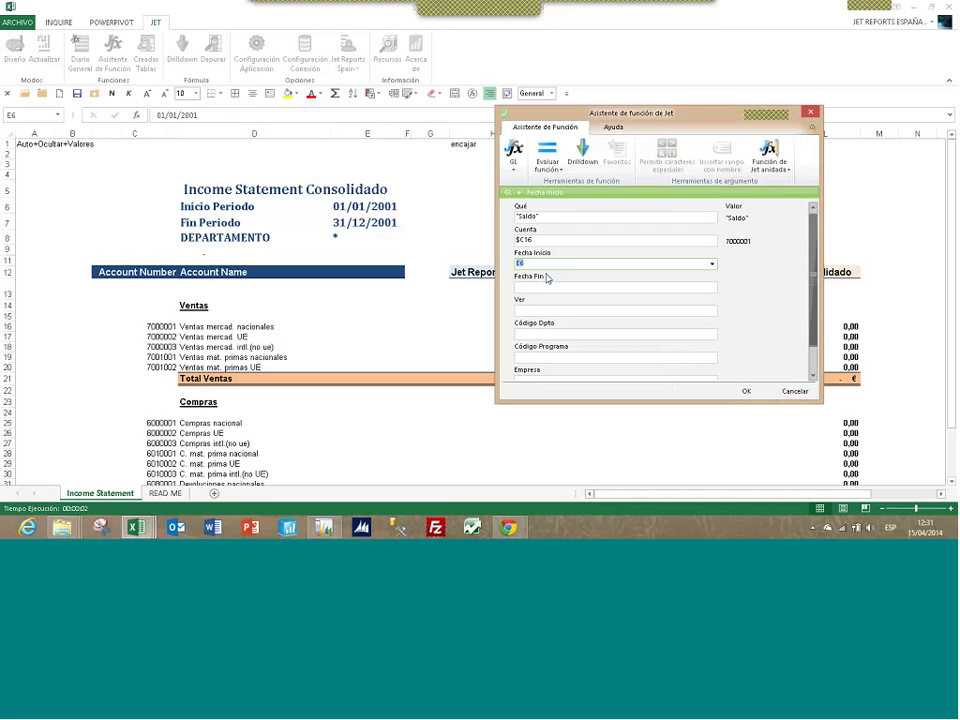
{"action": "key", "text": "F4"}
{"action": "key", "text": "Tab"}
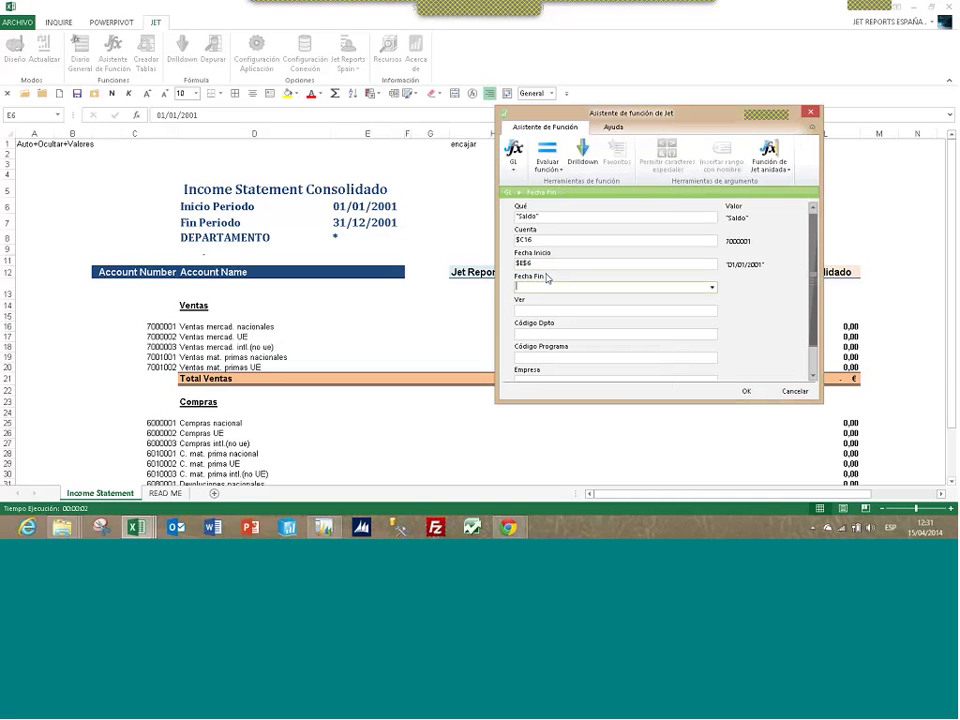
Set the Fecha Fin argument to the period end date cell as the absolute reference $E$7
{"action": "left_click", "coordinate": [712, 288]}
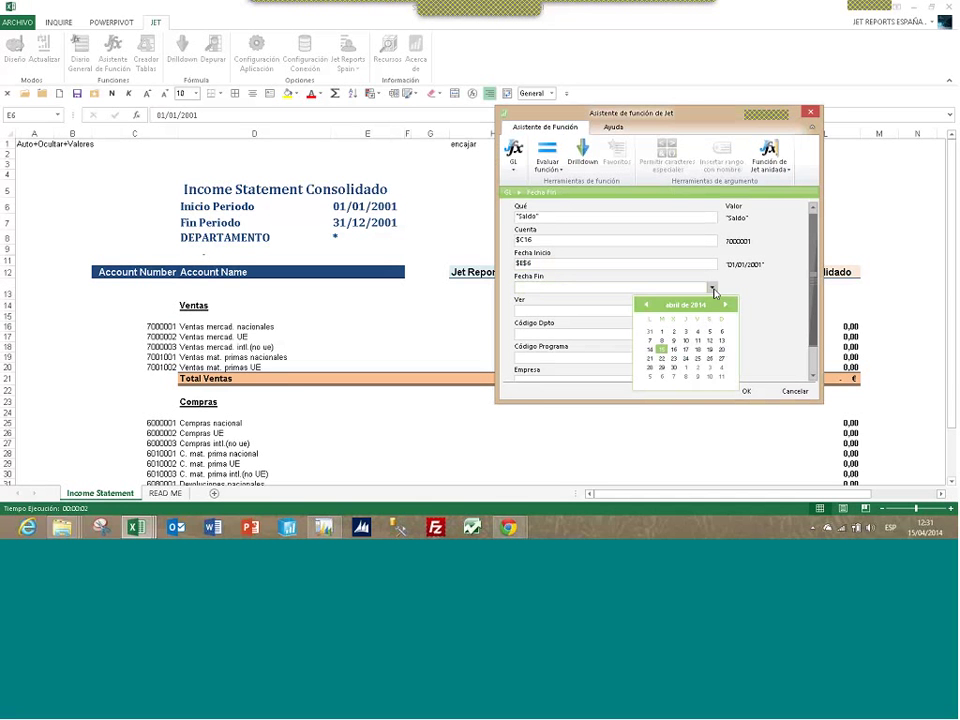
{"action": "left_click", "coordinate": [713, 289]}
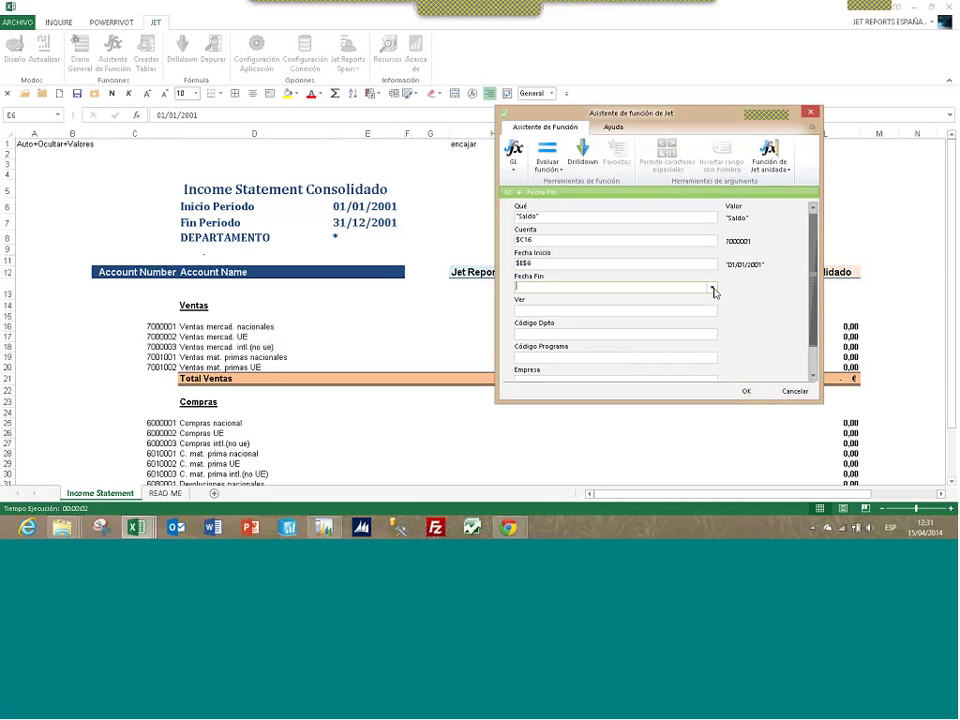
{"action": "left_click", "coordinate": [365, 222]}
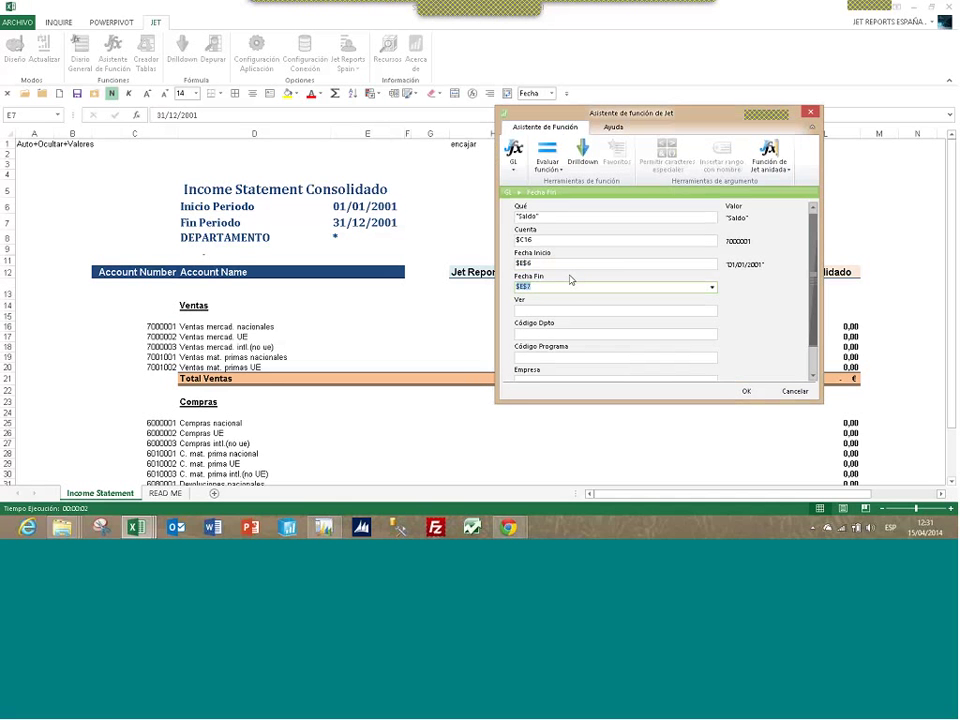
{"action": "key", "text": "Tab"}
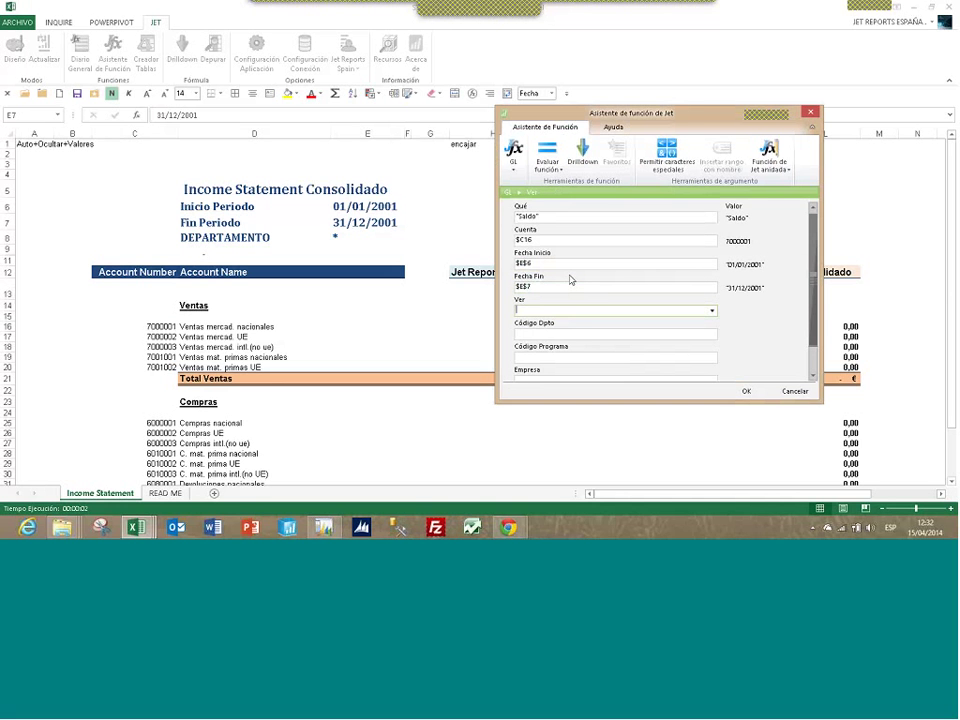
Look through the analysis views available for the GL function's Ver argument
{"action": "left_click", "coordinate": [712, 311]}
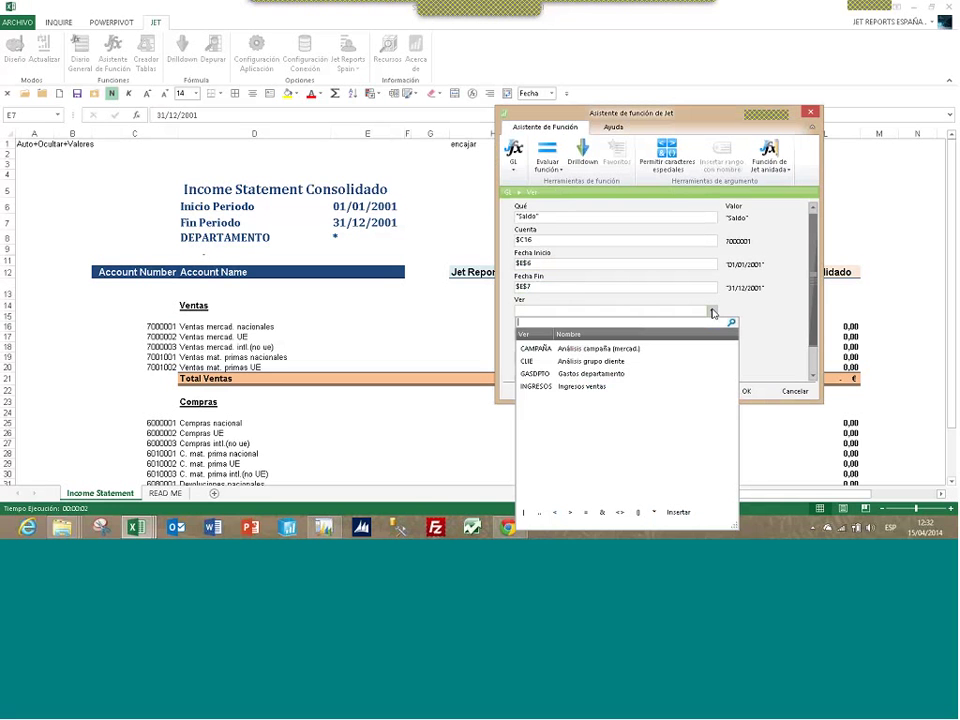
{"action": "left_click", "coordinate": [712, 313]}
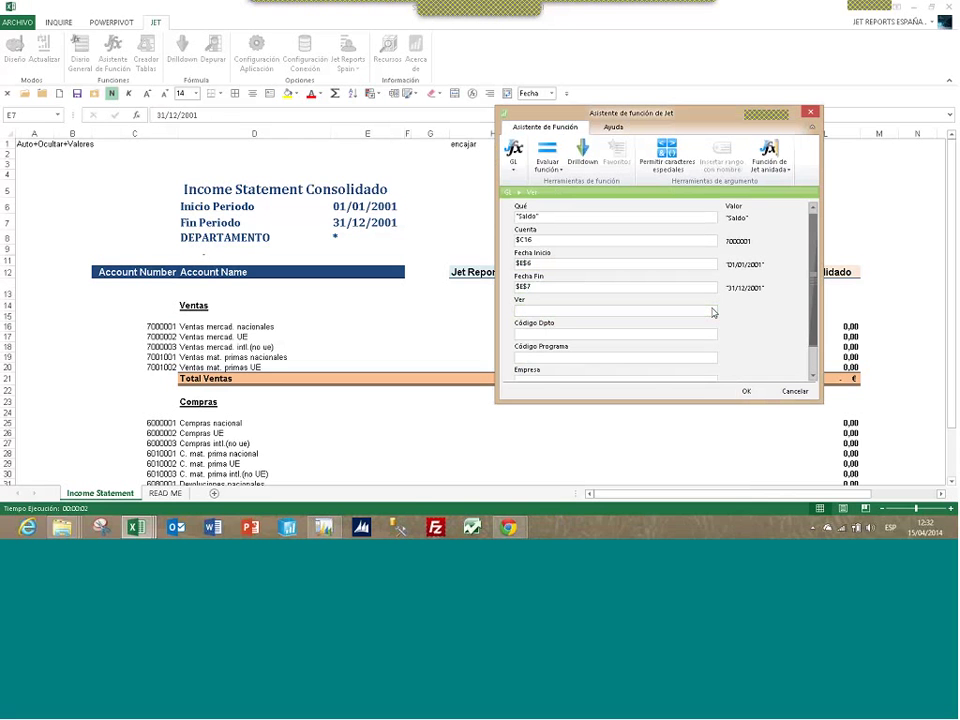
{"action": "key", "text": "Tab"}
{"action": "key", "text": "Tab"}
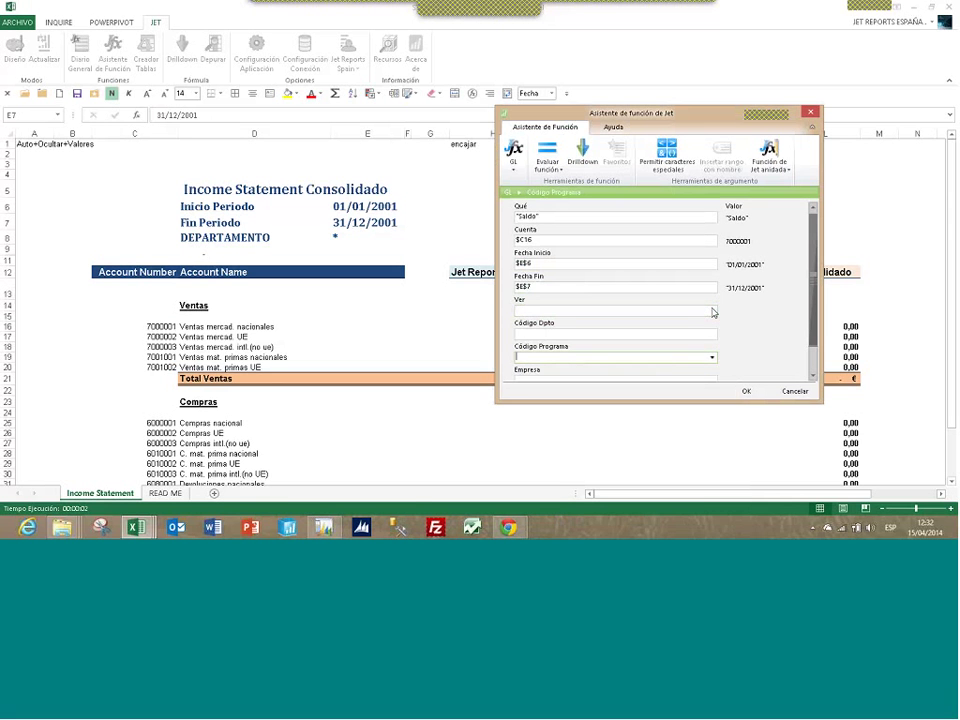
{"action": "key", "text": "shift+Tab"}
{"action": "key", "text": "shift+Tab"}
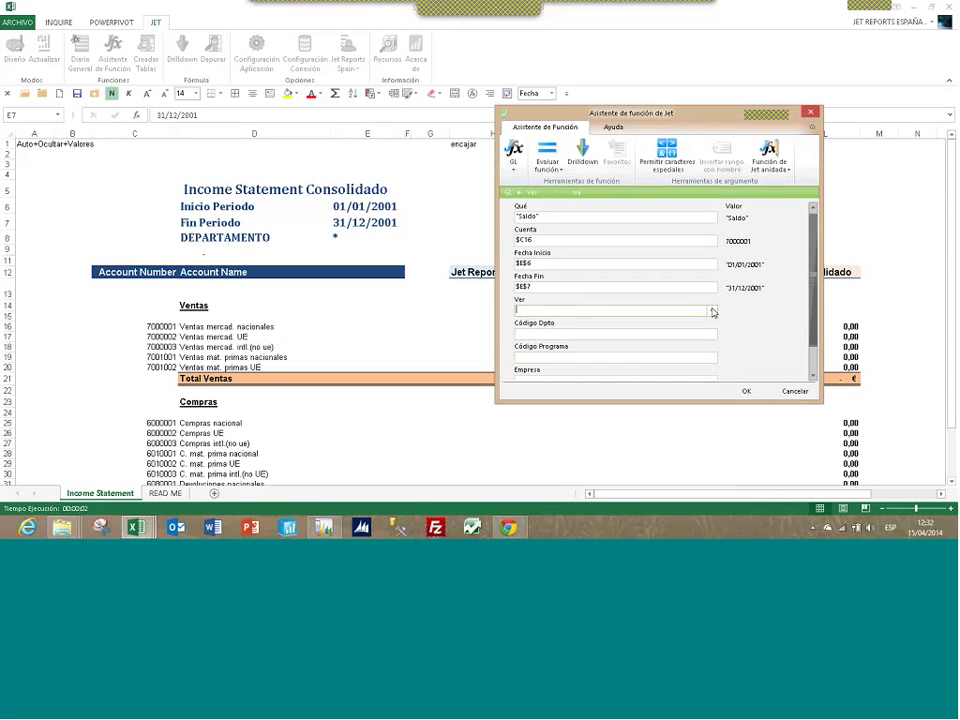
Try the CAMPAÑA analysis view in the Ver argument, look through its dimension code arguments, and clear Ver
{"action": "left_click", "coordinate": [712, 311]}
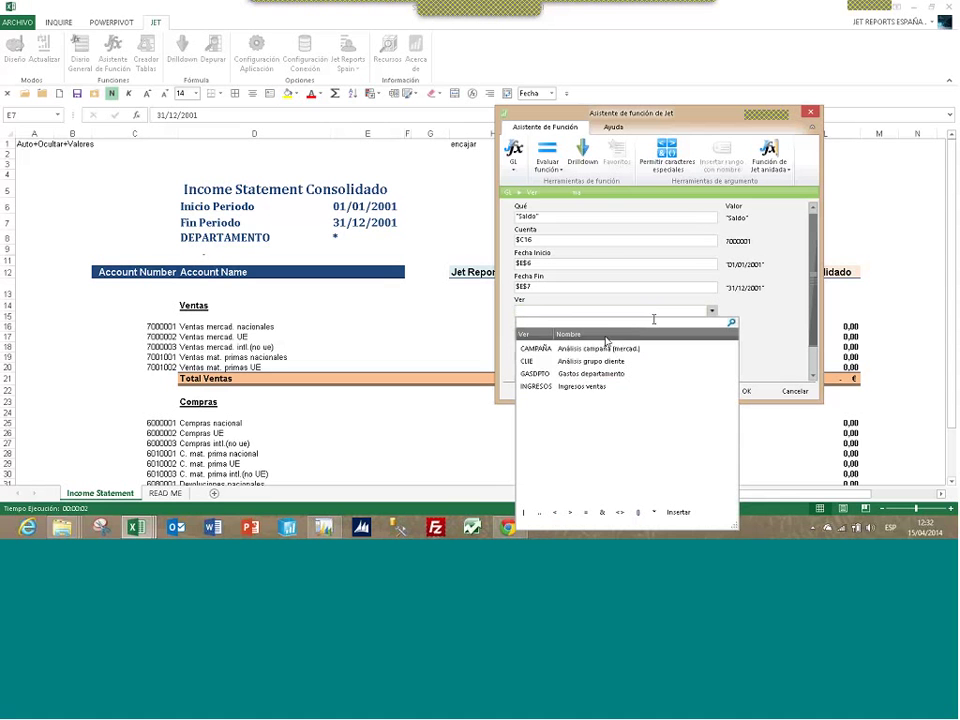
{"action": "left_click", "coordinate": [537, 352]}
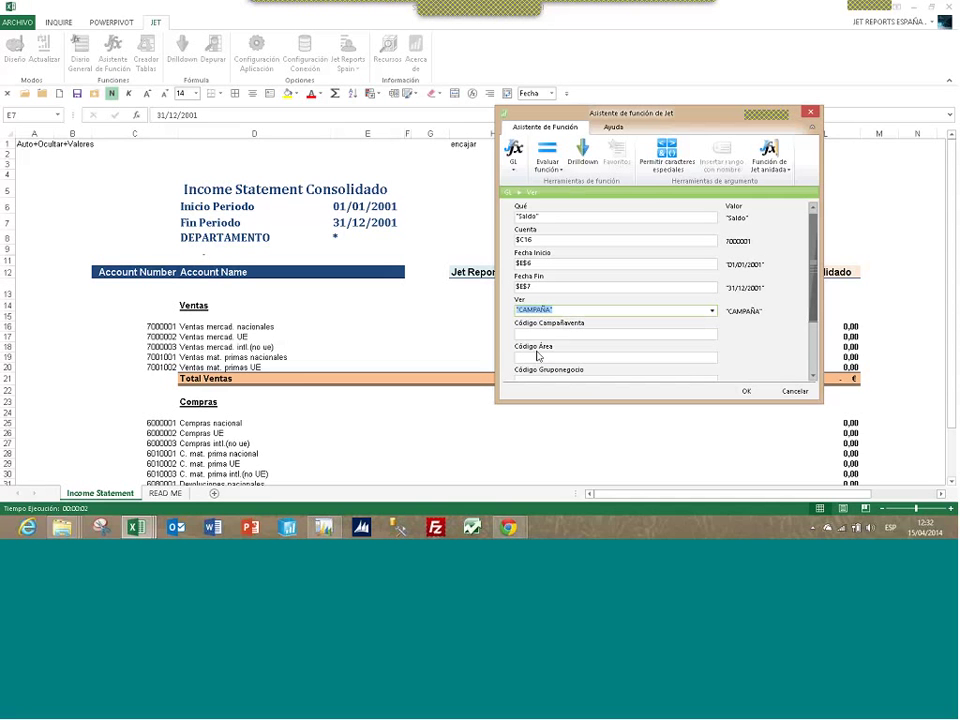
{"action": "key", "text": "Tab"}
{"action": "key", "text": "Tab"}
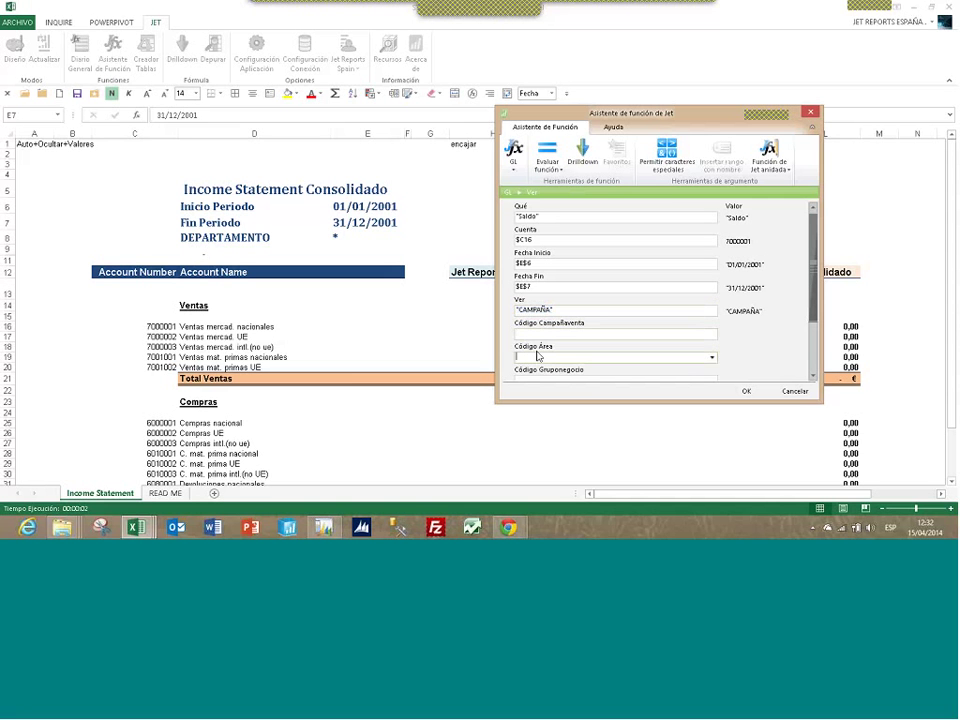
{"action": "key", "text": "Tab"}
{"action": "key", "text": "Tab"}
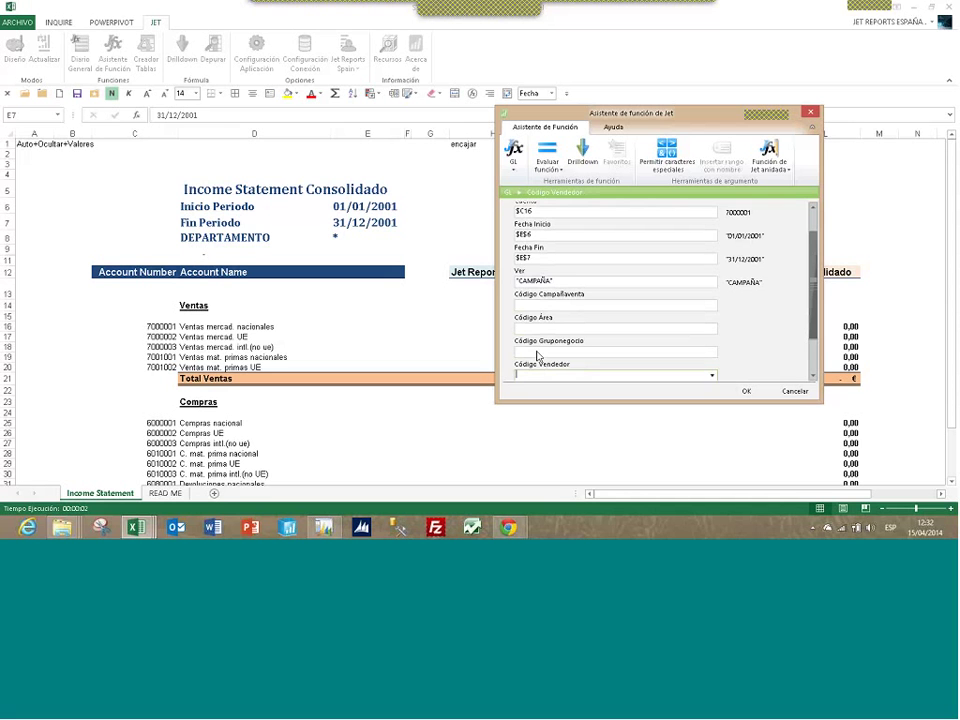
{"action": "key", "text": "shift+Tab"}
{"action": "key", "text": "shift+Tab"}
{"action": "key", "text": "shift+Tab"}
{"action": "key", "text": "shift+Tab"}
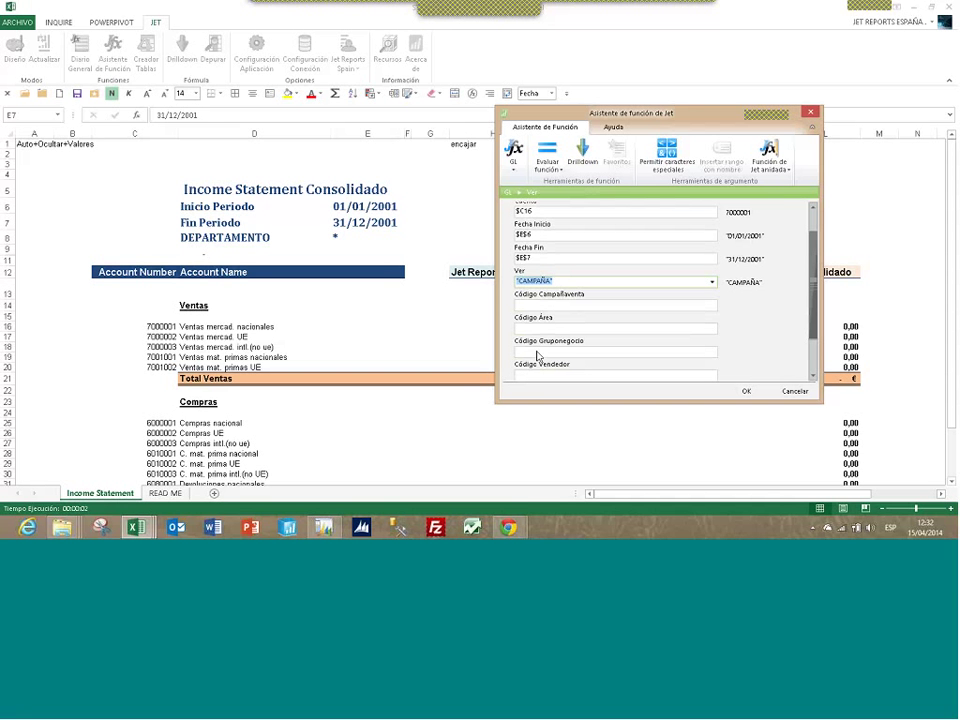
{"action": "key", "text": "Delete"}
{"action": "key", "text": "Tab"}
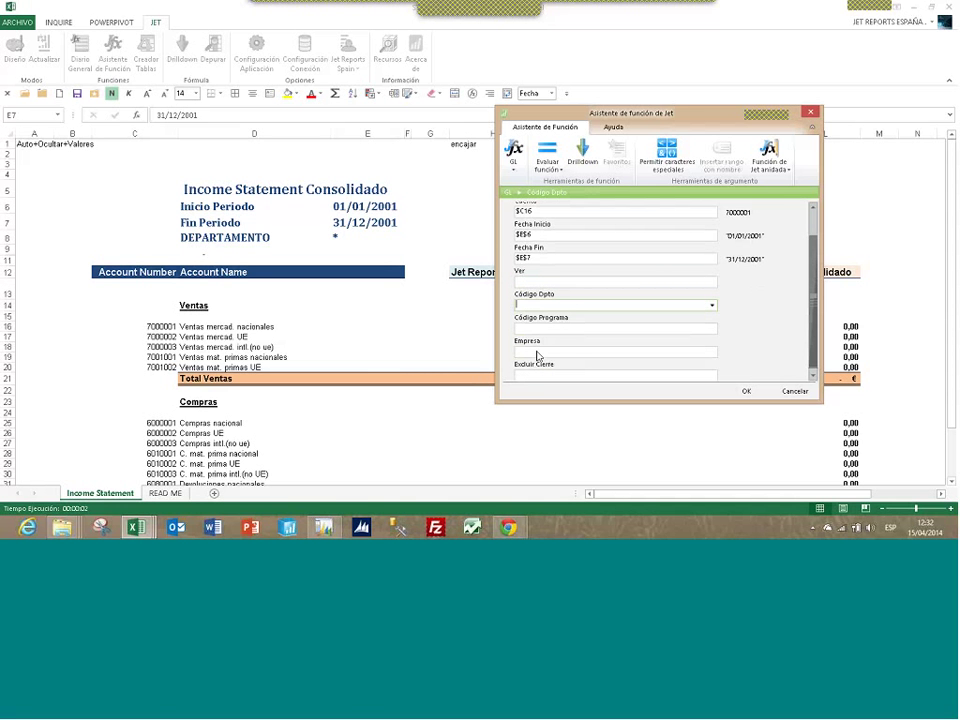
{"action": "key", "text": "shift+Tab"}
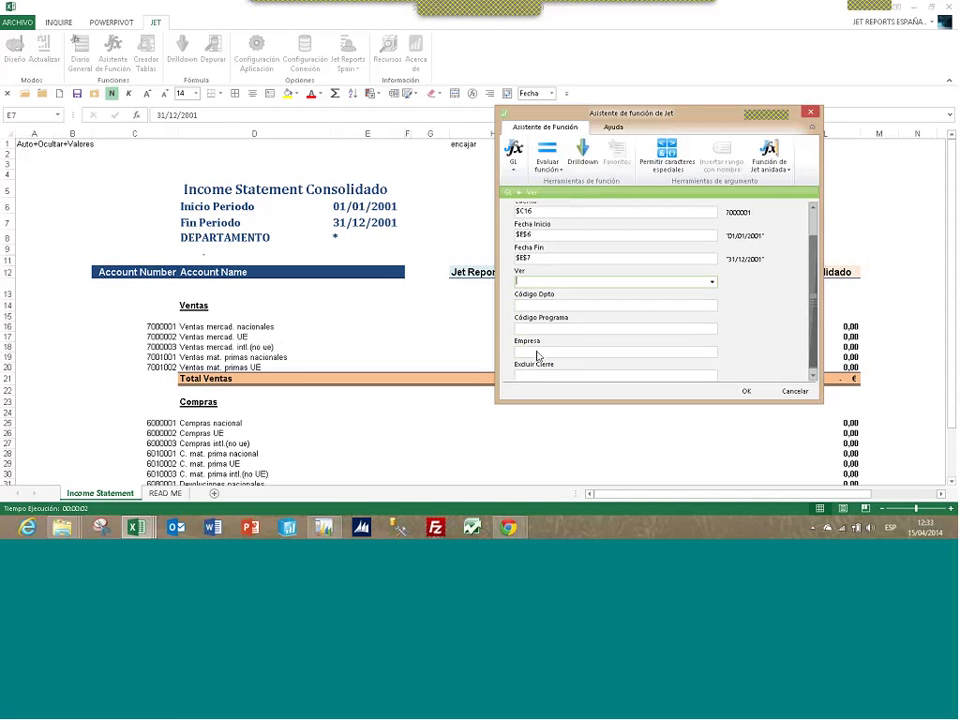
Set the Código Dpto argument to the DEPARTAMENTO filter cell as the absolute reference $E$8
{"action": "key", "text": "Tab"}
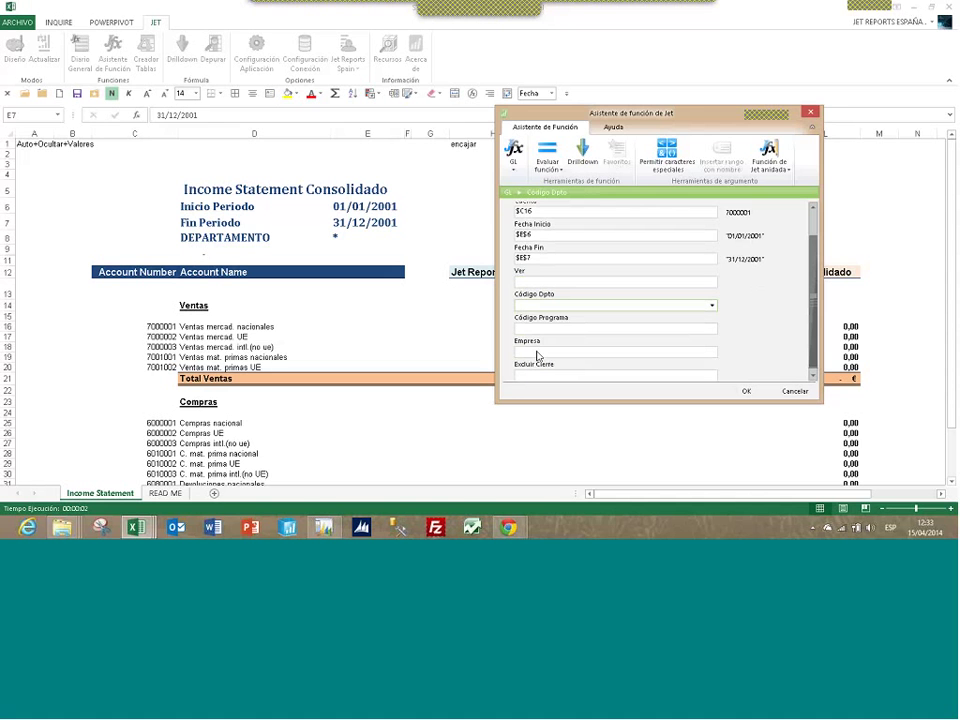
{"action": "left_click", "coordinate": [338, 240]}
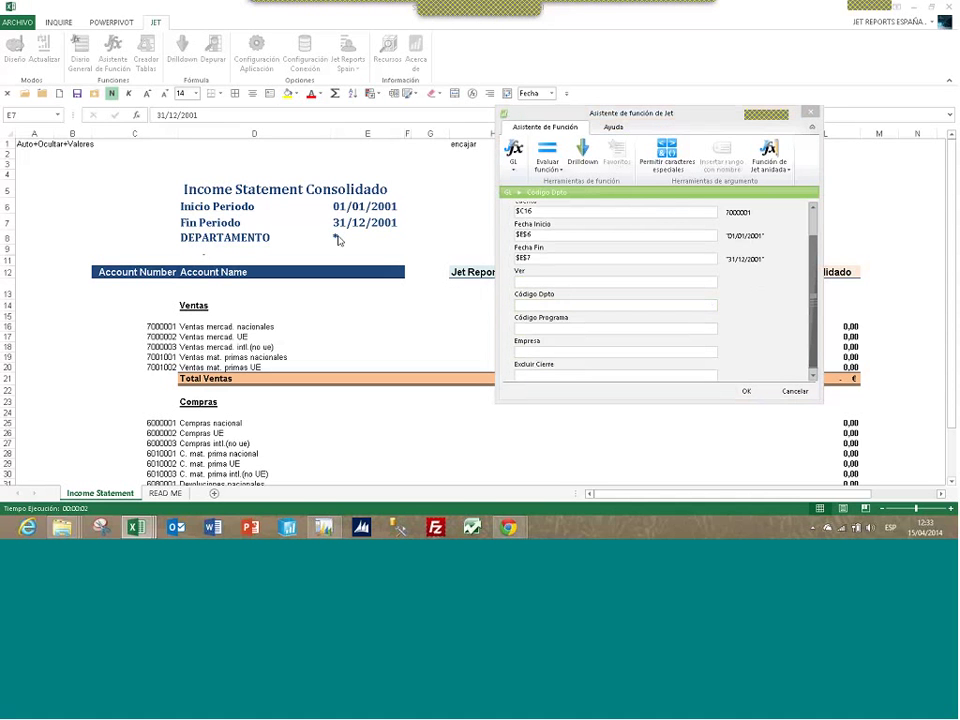
{"action": "left_click", "coordinate": [338, 240]}
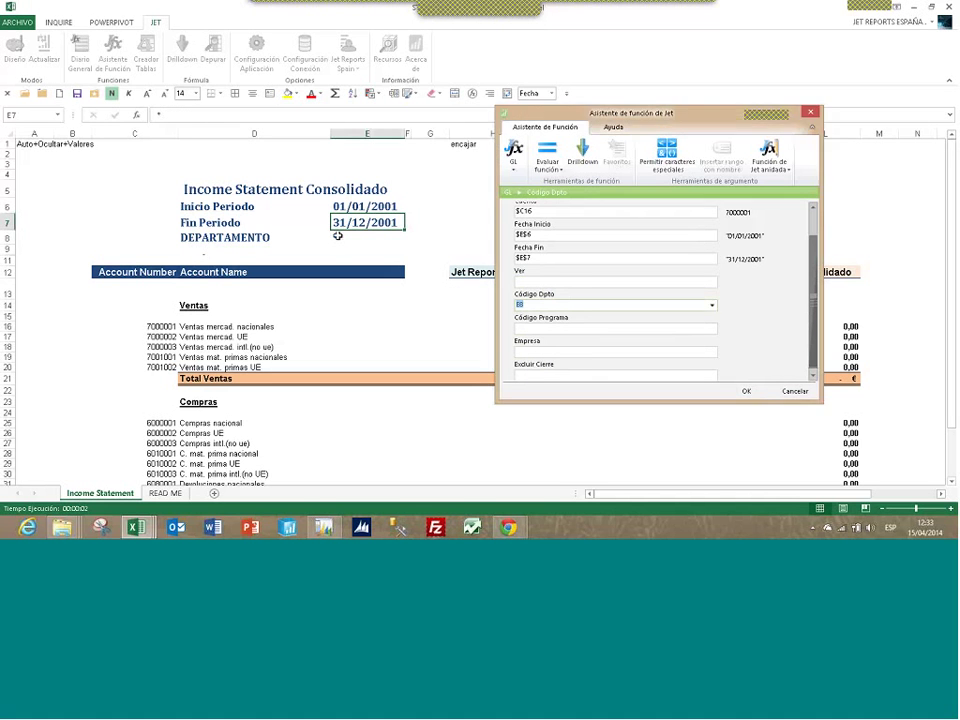
{"action": "left_click", "coordinate": [595, 304]}
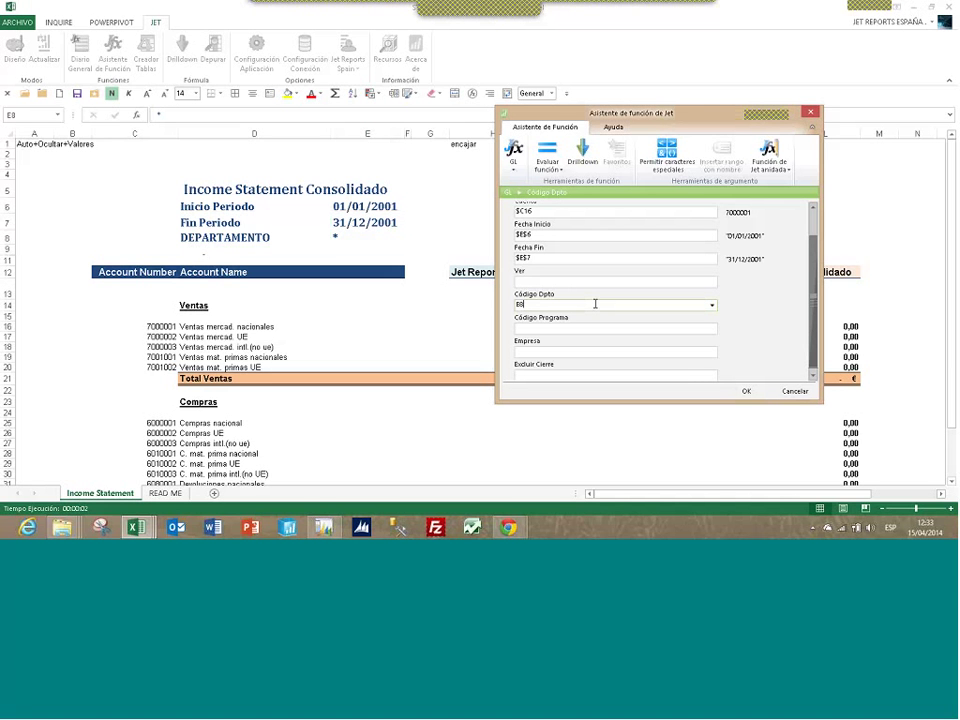
{"action": "key", "text": "F4"}
Check the Código Programa argument without filling it in and look at the companies available for Empresa
{"action": "left_click", "coordinate": [714, 330]}
{"action": "left_click", "coordinate": [714, 330]}
{"action": "left_click", "coordinate": [714, 330]}
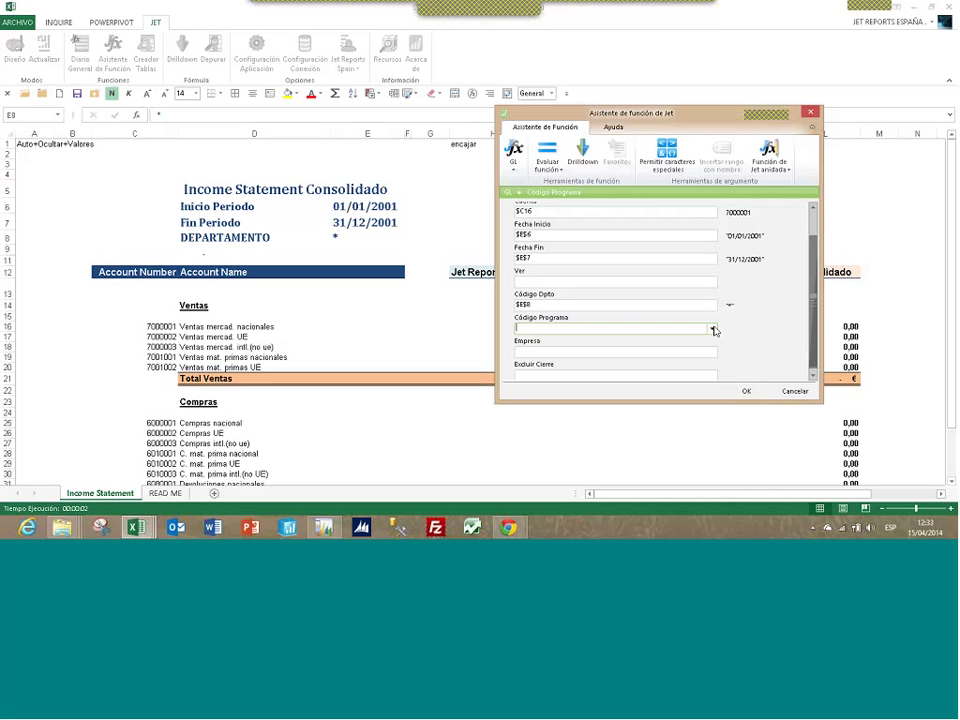
{"action": "key", "text": "Tab"}
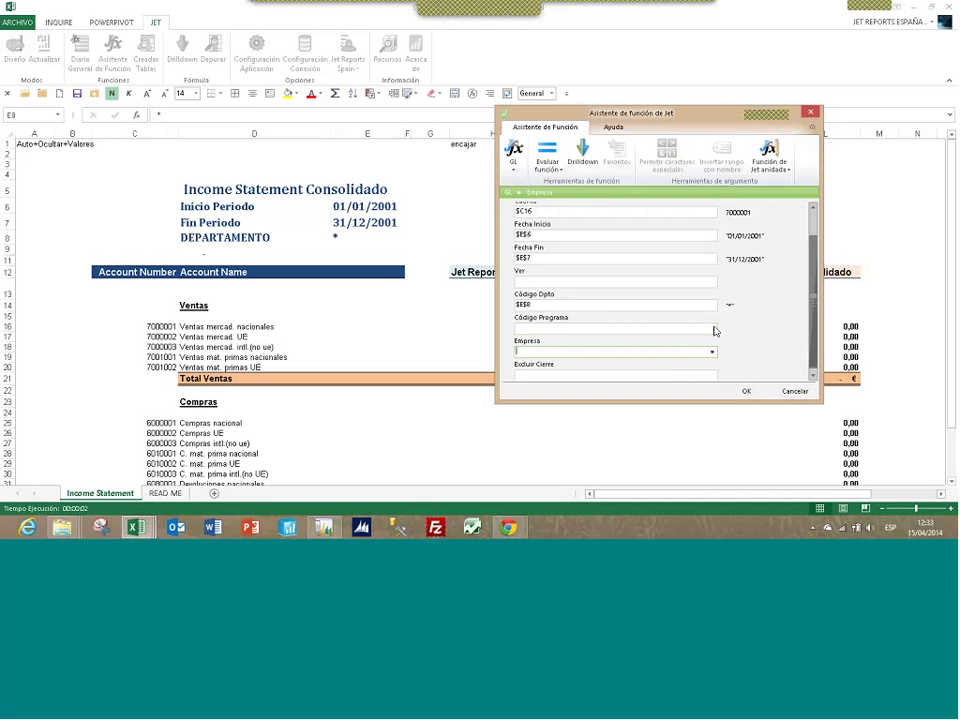
{"action": "left_click", "coordinate": [713, 352]}
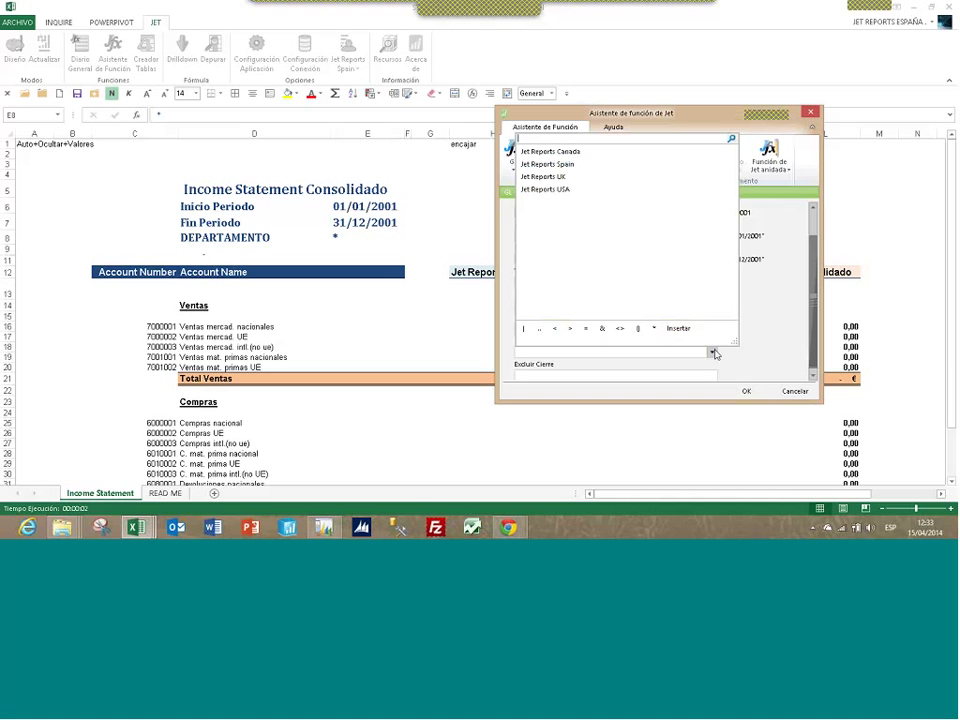
{"action": "left_click", "coordinate": [713, 352]}
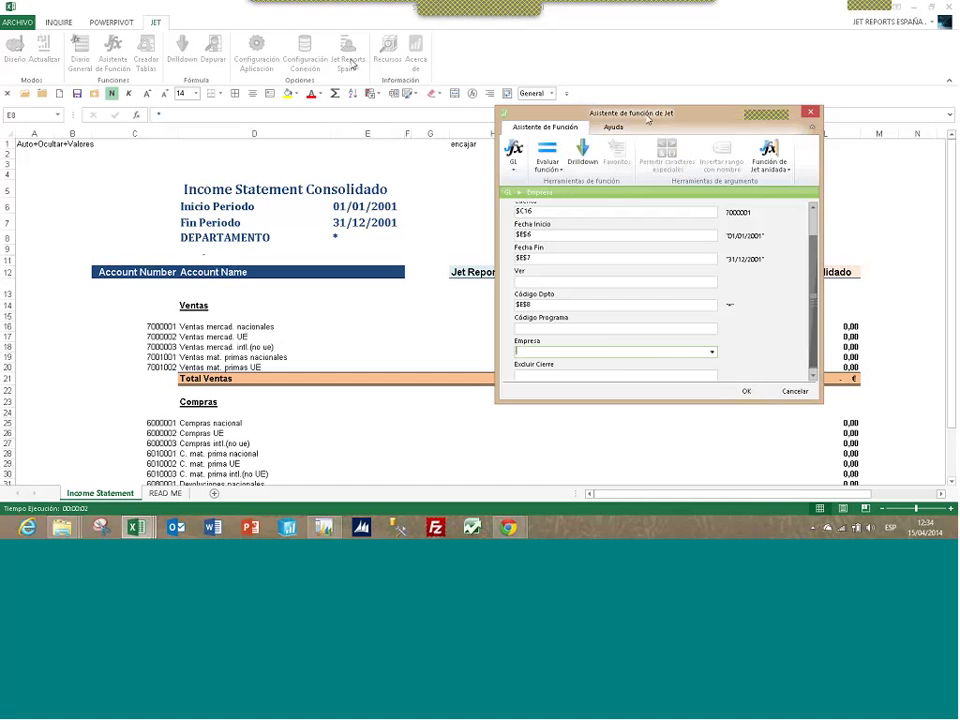
Set the Empresa argument to the Jet Reports Spain header cell with only the row locked, as H$12
{"action": "left_click_drag", "start_coordinate": [654, 117], "coordinate": [761, 118]}
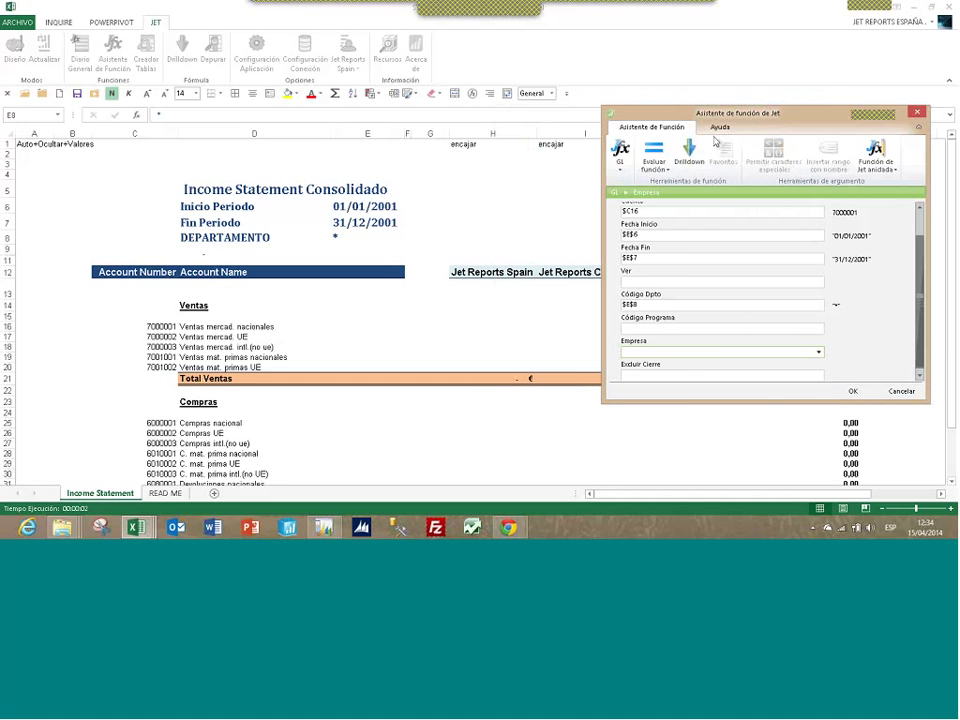
{"action": "left_click", "coordinate": [493, 279]}
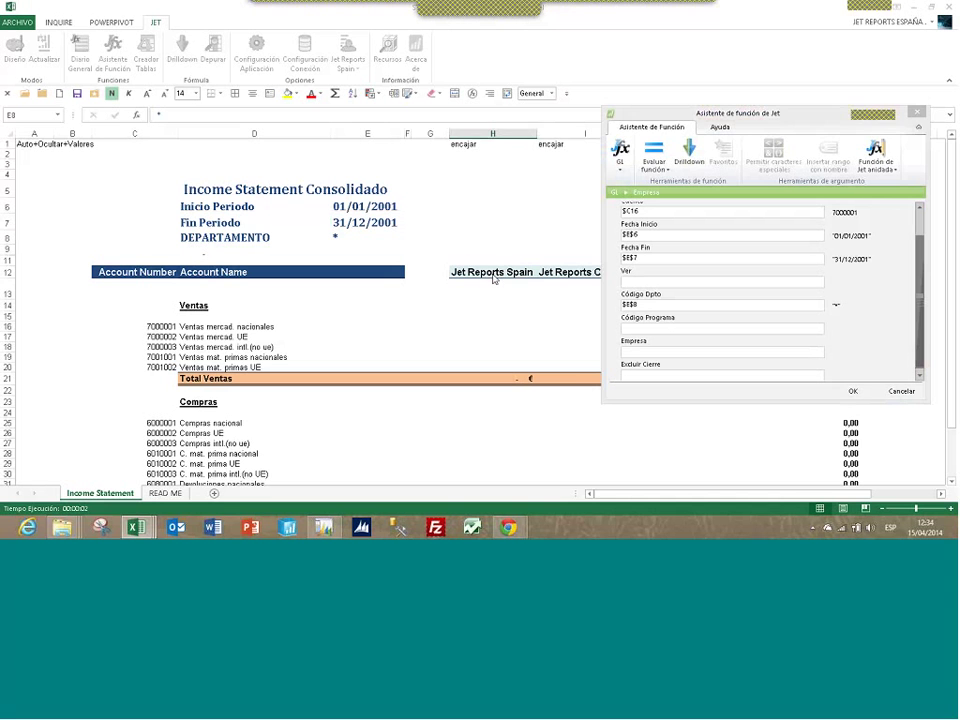
{"action": "left_click", "coordinate": [640, 351]}
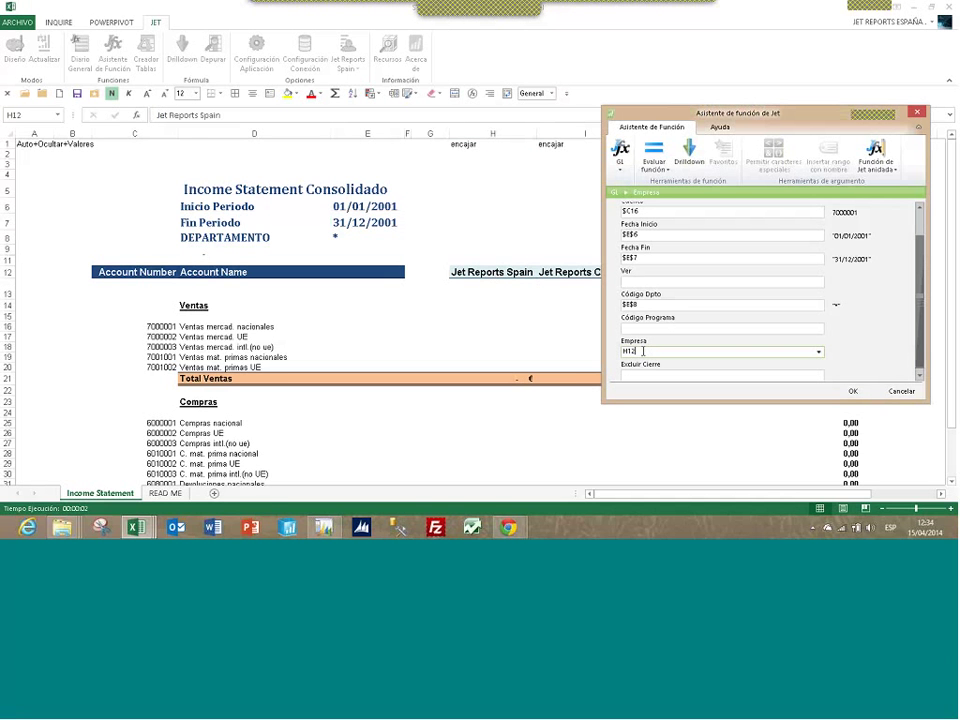
{"action": "key", "text": "F4"}
{"action": "key", "text": "F4"}
{"action": "key", "text": "Tab"}
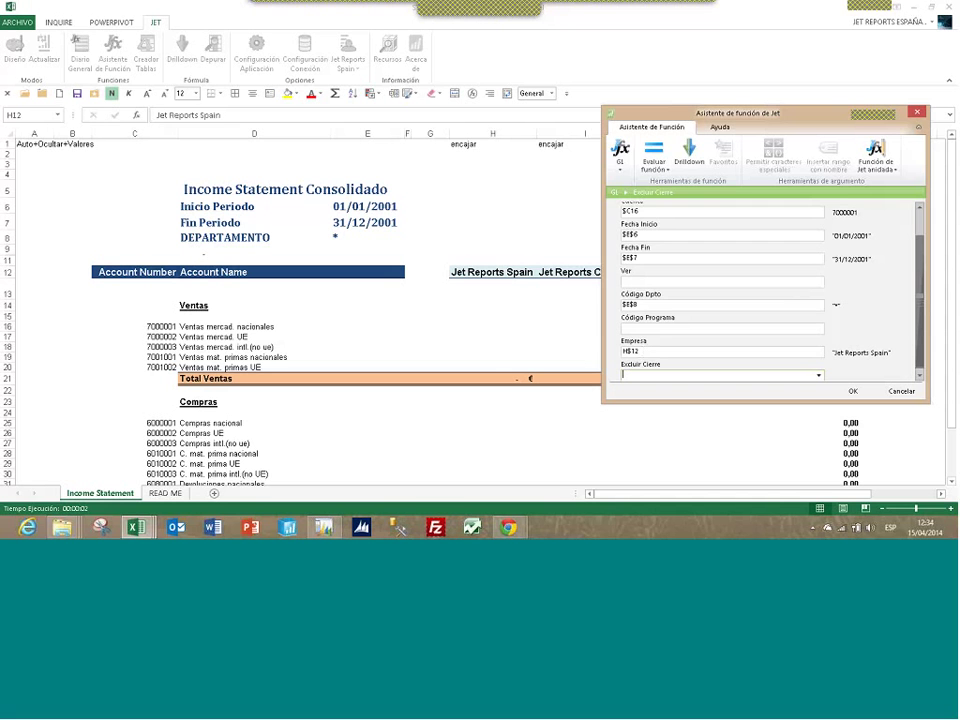
Check the Excluir Cierre options, leave that argument empty, and insert the finished GL function into cell H16
{"action": "left_click", "coordinate": [818, 375]}
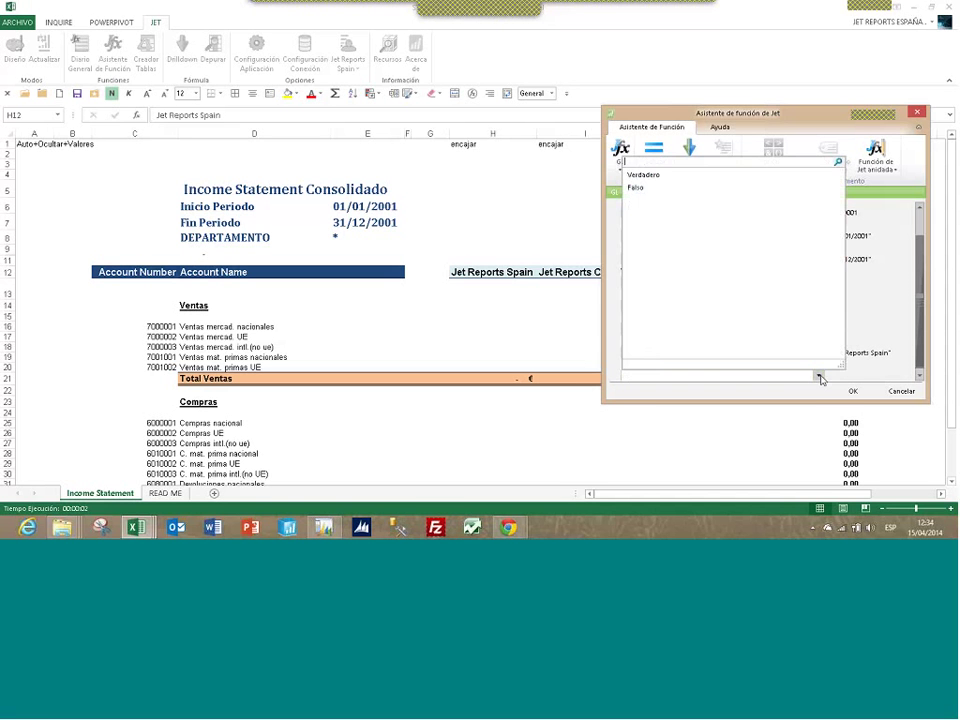
{"action": "left_click", "coordinate": [818, 375]}
{"action": "left_click", "coordinate": [818, 375]}
{"action": "left_click", "coordinate": [853, 391]}
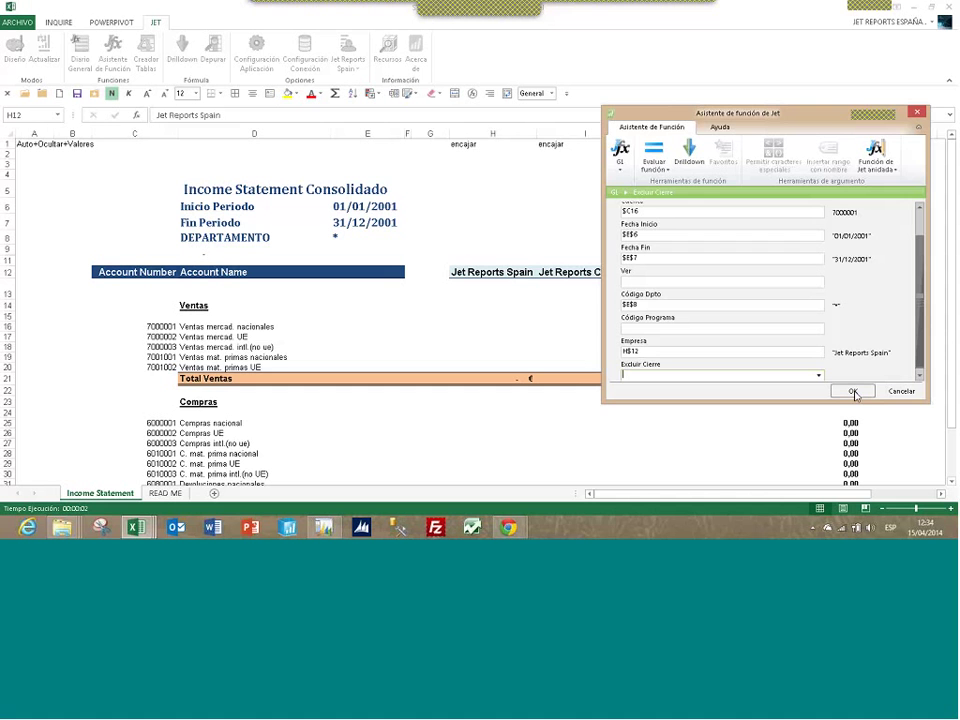
{"action": "left_click", "coordinate": [854, 394]}
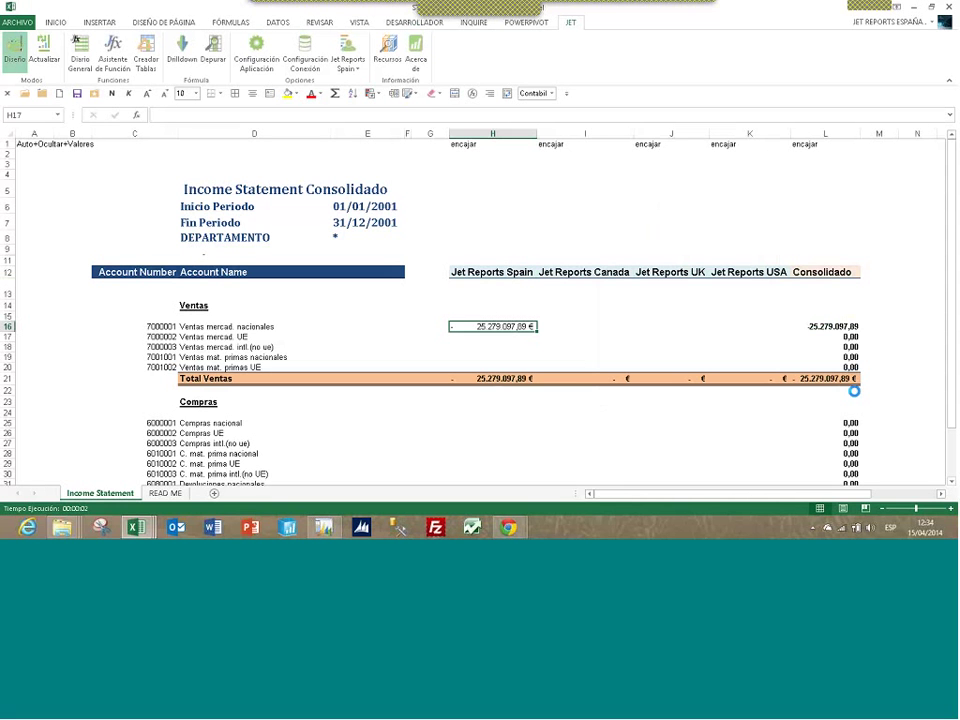
{"action": "key", "text": "F2"}
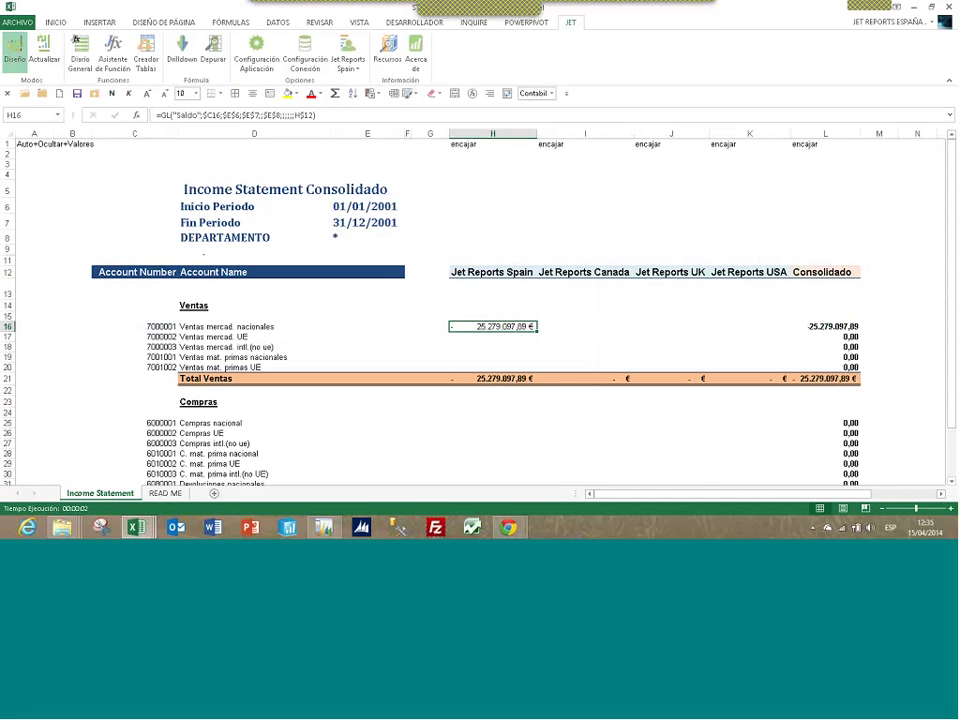
Fill the GL formula from H16 across all four company columns and down the Ventas accounts, covering H16:K20
{"action": "left_click_drag", "start_coordinate": [537, 331], "coordinate": [775, 376]}
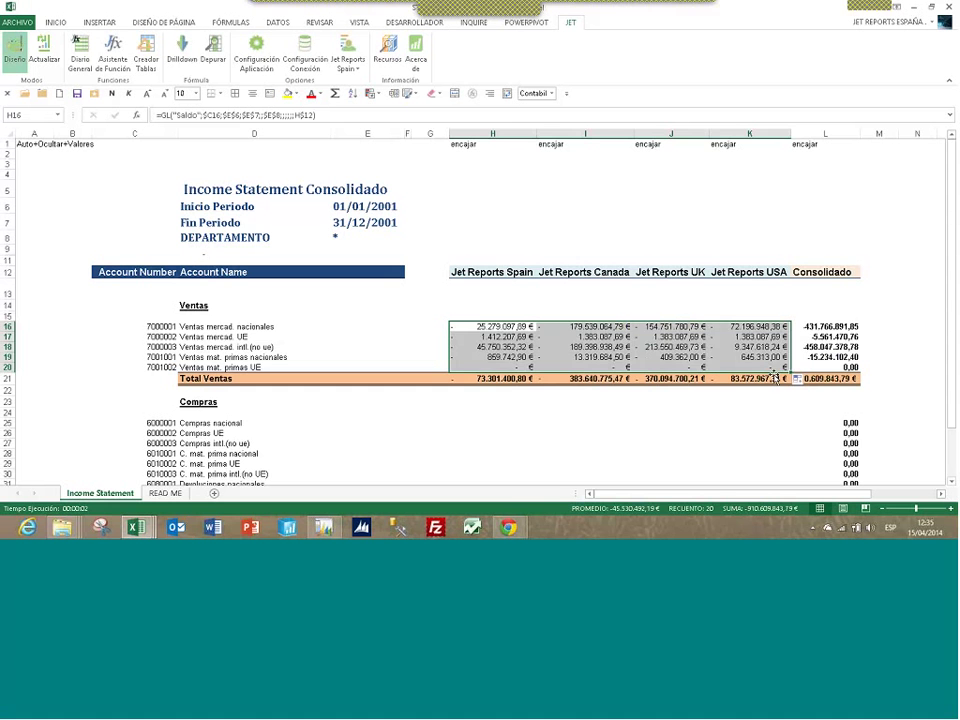
{"action": "key", "text": "Down"}
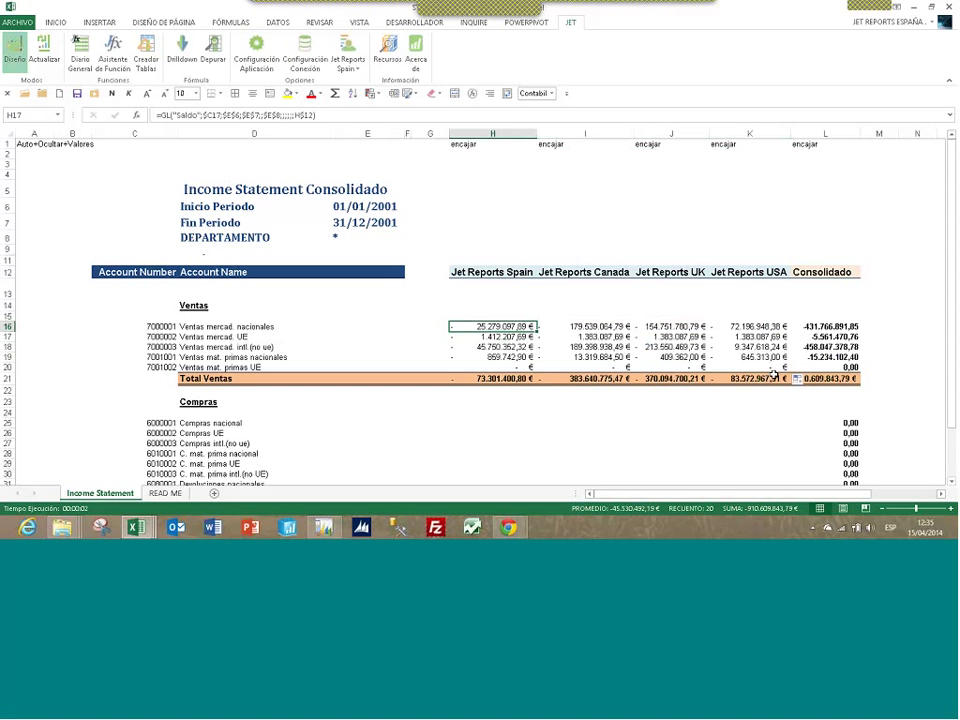
{"action": "key", "text": "Up"}
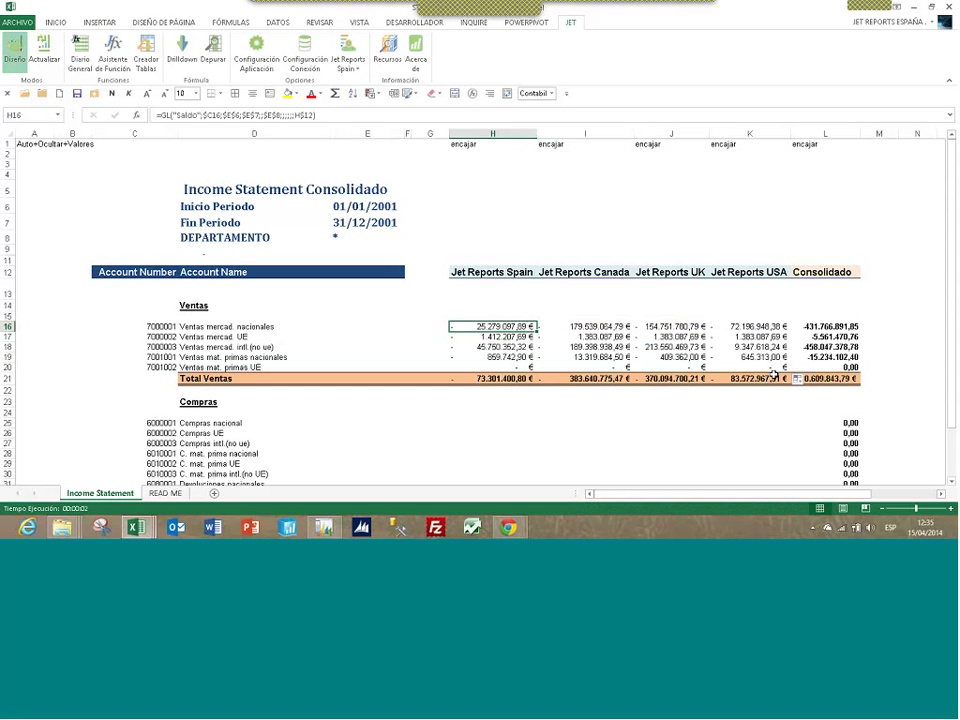
Copy the GL formula from H16 to the Compras nacional row for Jet Reports Spain in cell H25
{"action": "key", "text": "ctrl+c"}
{"action": "key", "text": "Down"}
{"action": "key", "text": "Down"}
{"action": "key", "text": "Down"}
{"action": "key", "text": "Down"}
{"action": "key", "text": "Down"}
{"action": "key", "text": "Down"}
{"action": "key", "text": "Down"}
{"action": "key", "text": "Down"}
{"action": "key", "text": "Down"}
{"action": "key", "text": "Down"}
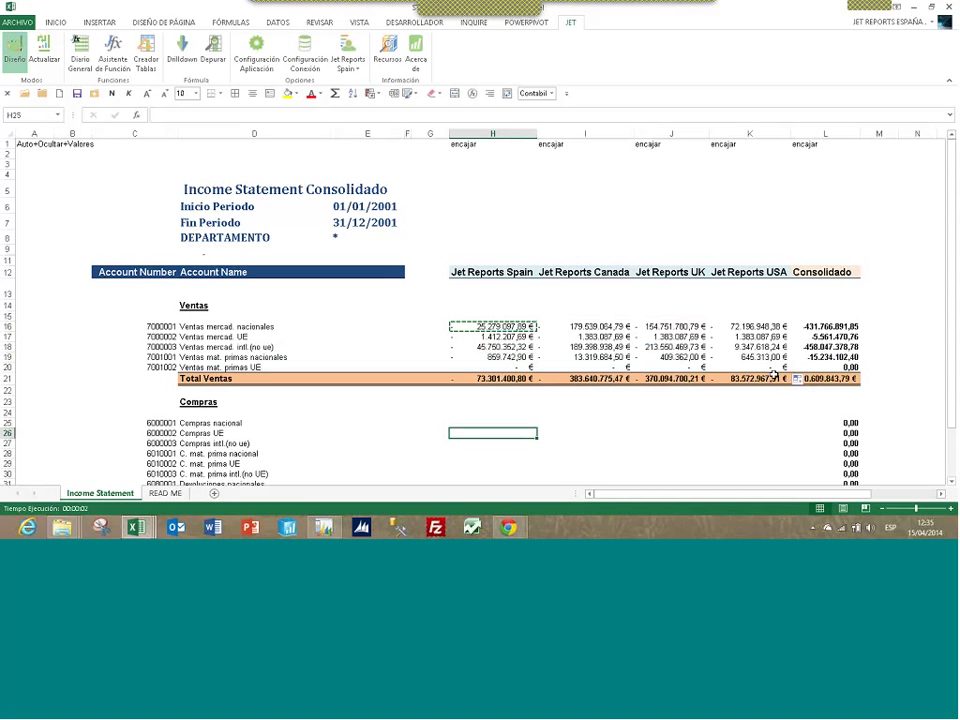
{"action": "key", "text": "Up"}
{"action": "key", "text": "ctrl+v"}
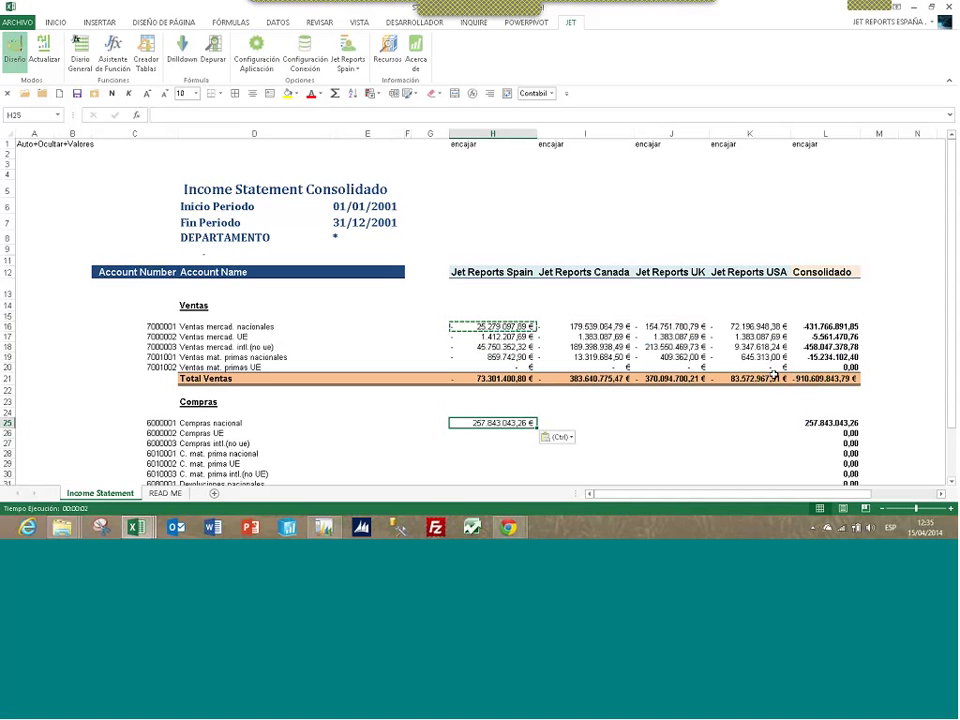
Check the cell references of the formula in H25 and fill it across the companies and Compras accounts, covering H25:K33
{"action": "key", "text": "F2"}
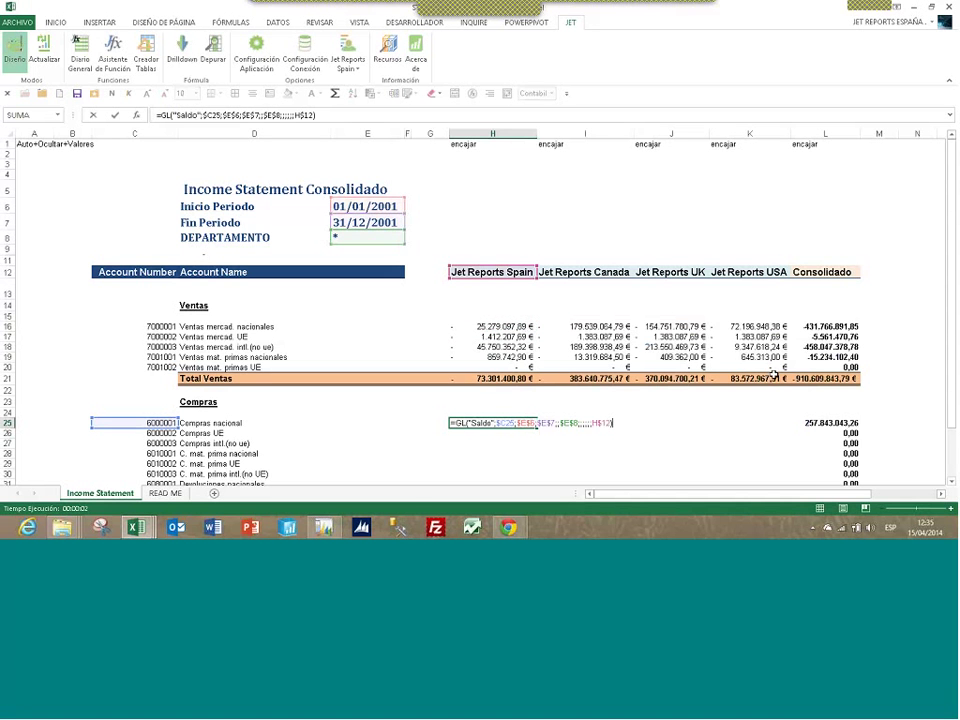
{"action": "key", "text": "Escape"}
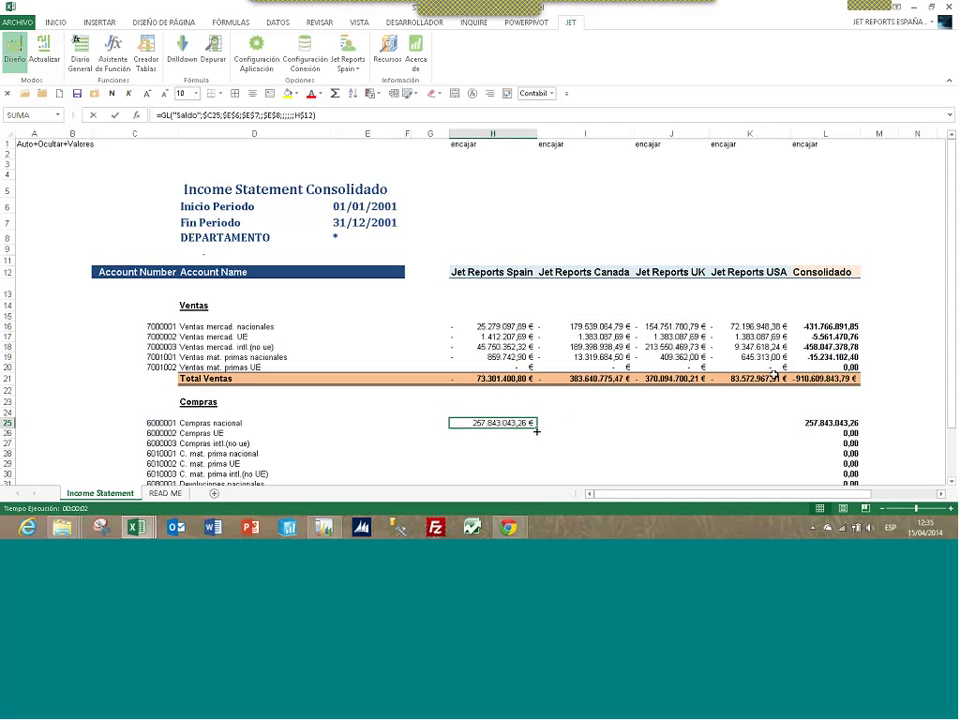
{"action": "mouse_move", "coordinate": [537, 430]}
{"action": "left_mouse_down"}
{"action": "mouse_move", "coordinate": [541, 514]}
{"action": "mouse_move", "coordinate": [530, 449]}
{"action": "mouse_move", "coordinate": [750, 440]}
{"action": "left_mouse_up"}
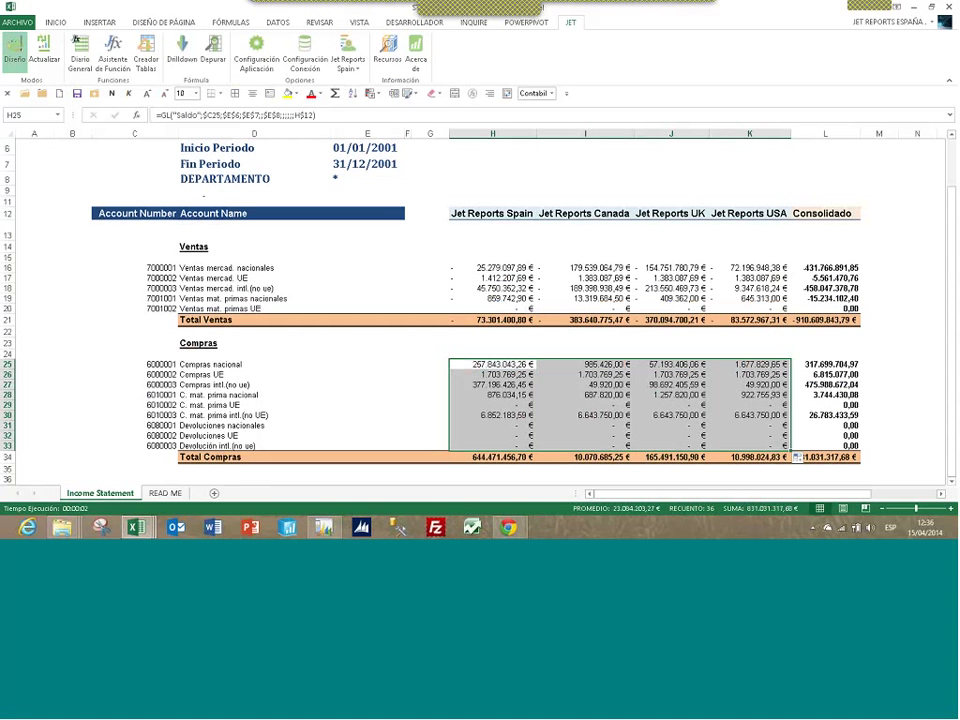
Drill down into the Jet Reports Canada amount for Ventas mercad. intl.(no ue) in I18 and enlarge the window with its ledger entries
{"action": "left_click", "coordinate": [607, 384]}
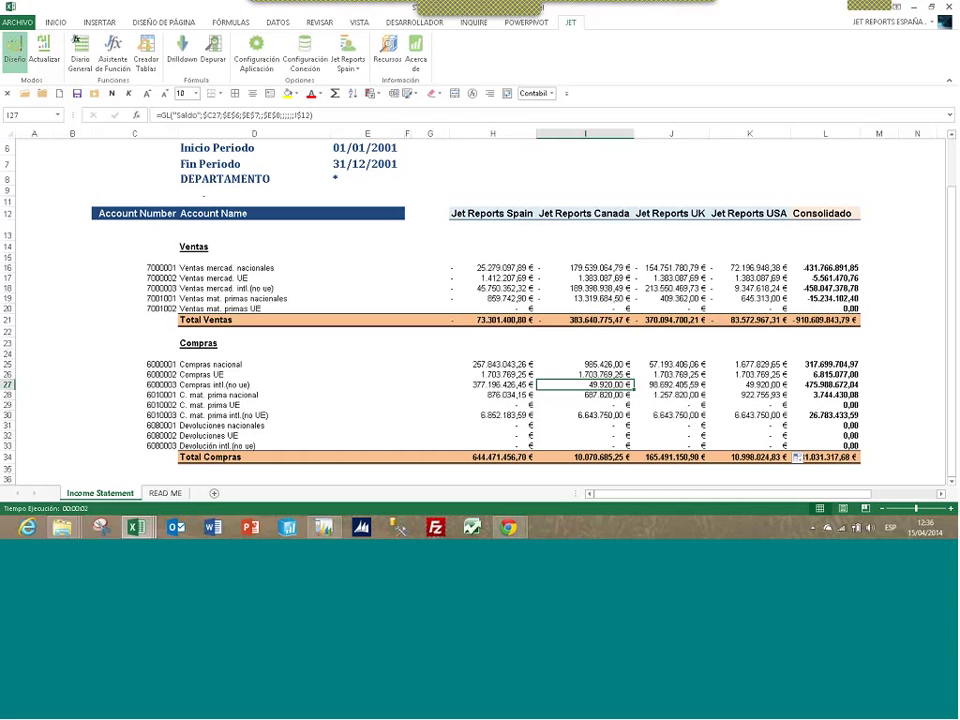
{"action": "left_click", "coordinate": [591, 288]}
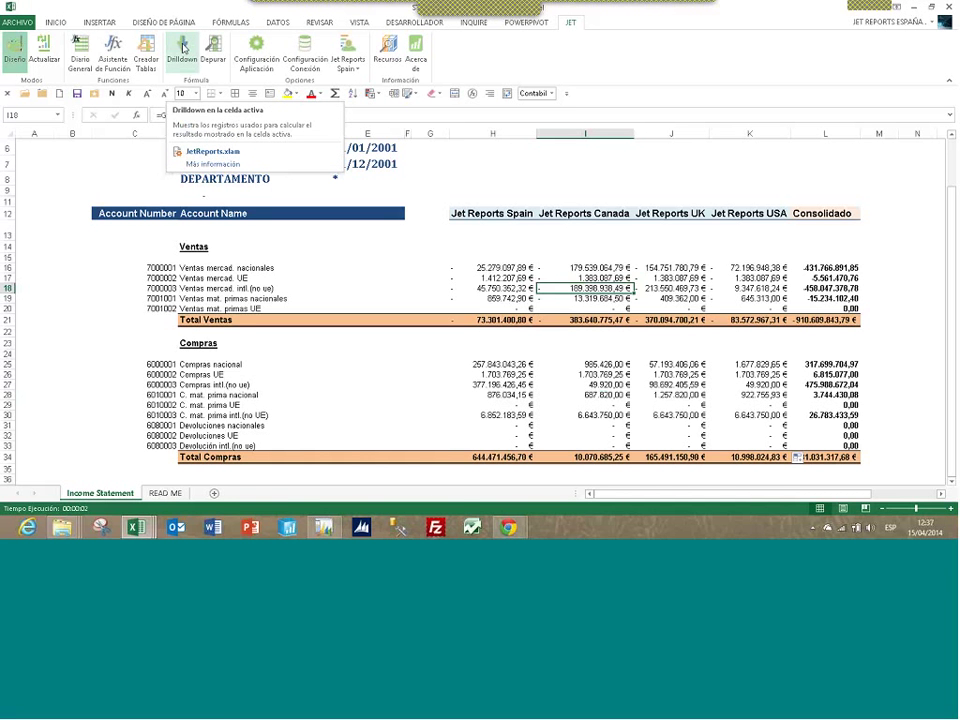
{"action": "left_click", "coordinate": [183, 47]}
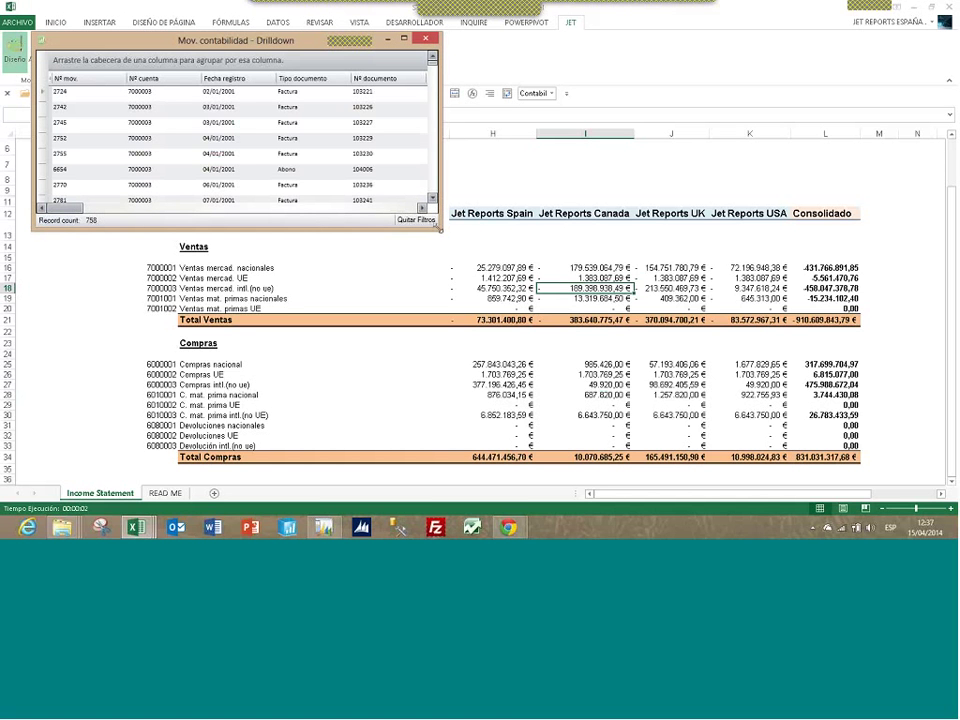
{"action": "mouse_move", "coordinate": [437, 228]}
{"action": "left_mouse_down"}
{"action": "mouse_move", "coordinate": [474, 246]}
{"action": "mouse_move", "coordinate": [441, 261]}
{"action": "mouse_move", "coordinate": [718, 384]}
{"action": "left_mouse_up"}
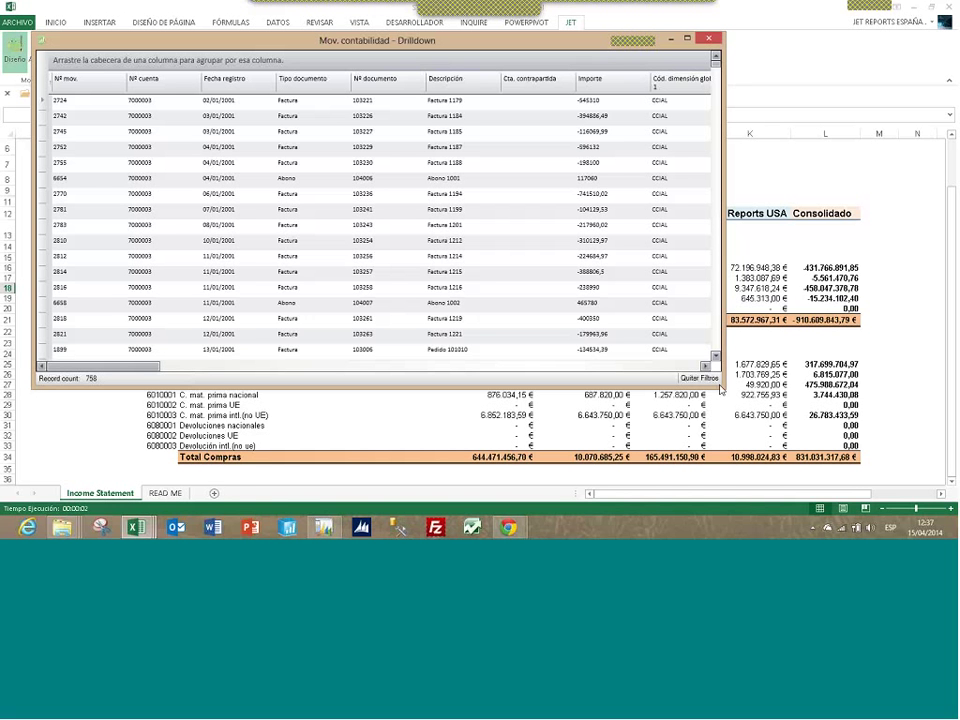
Sort the drilldown entries by Tipo documento and check the document types offered in the filter
{"action": "left_click", "coordinate": [309, 89]}
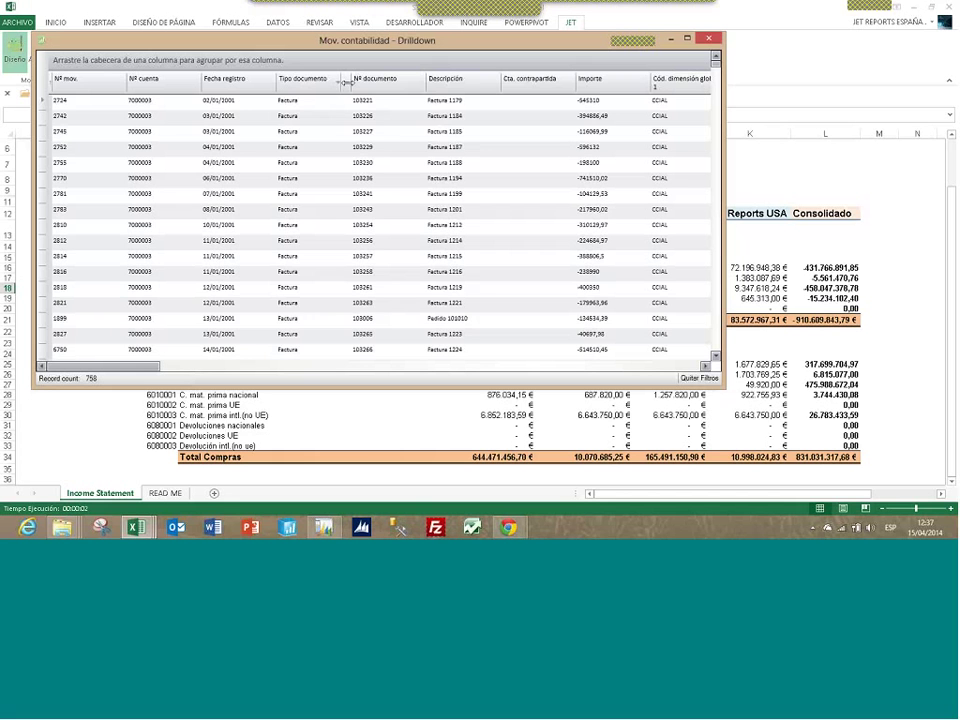
{"action": "left_click", "coordinate": [346, 84]}
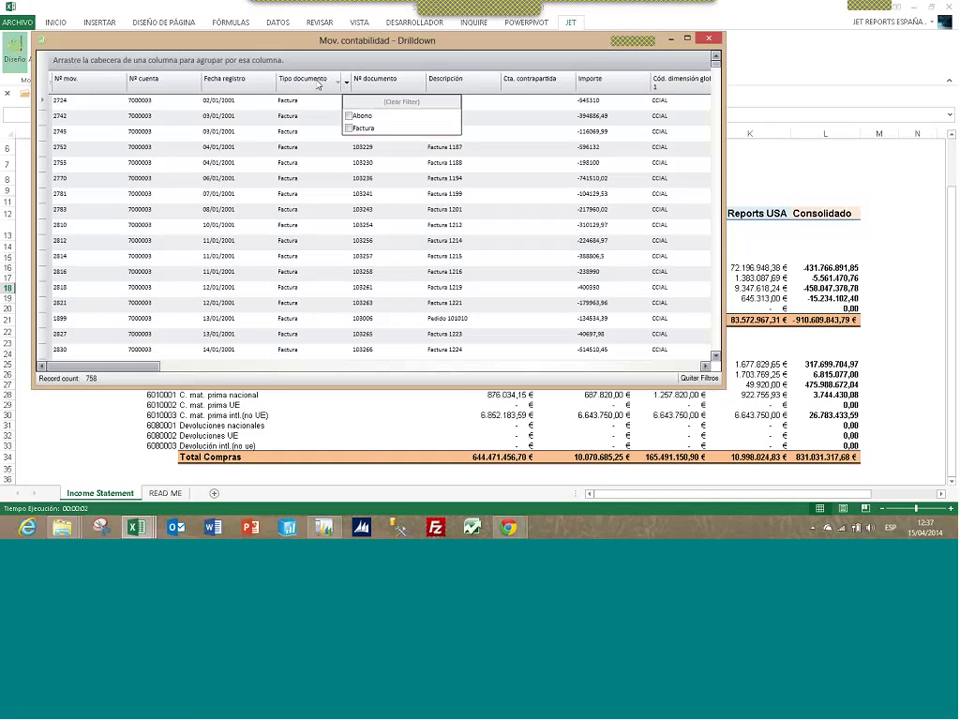
{"action": "left_click", "coordinate": [318, 86]}
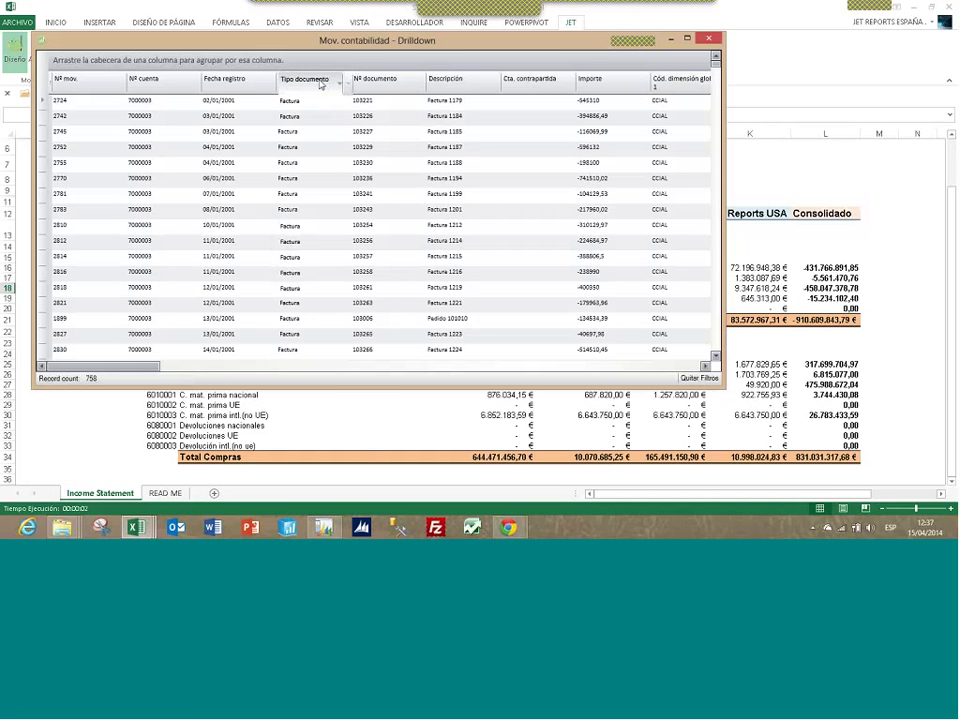
Group the drilldown entries by Tipo documento, Nº cuenta and Cód. dimensión global 1, and close the drilldown window
{"action": "left_click_drag", "start_coordinate": [320, 85], "coordinate": [305, 64]}
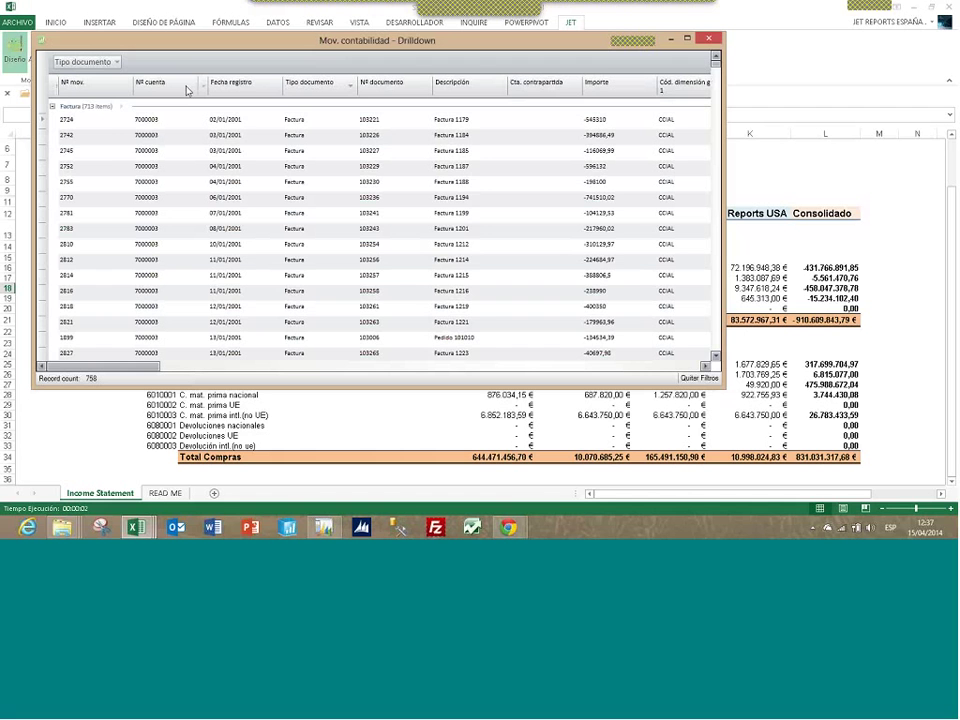
{"action": "left_click_drag", "start_coordinate": [186, 90], "coordinate": [181, 69]}
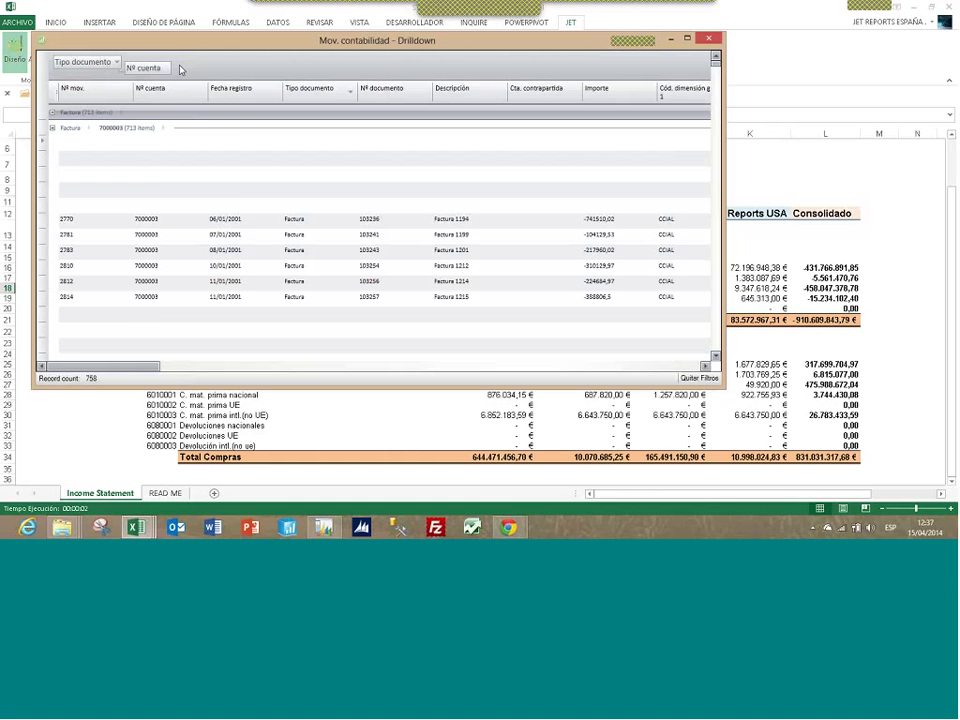
{"action": "left_click_drag", "start_coordinate": [594, 67], "coordinate": [593, 71]}
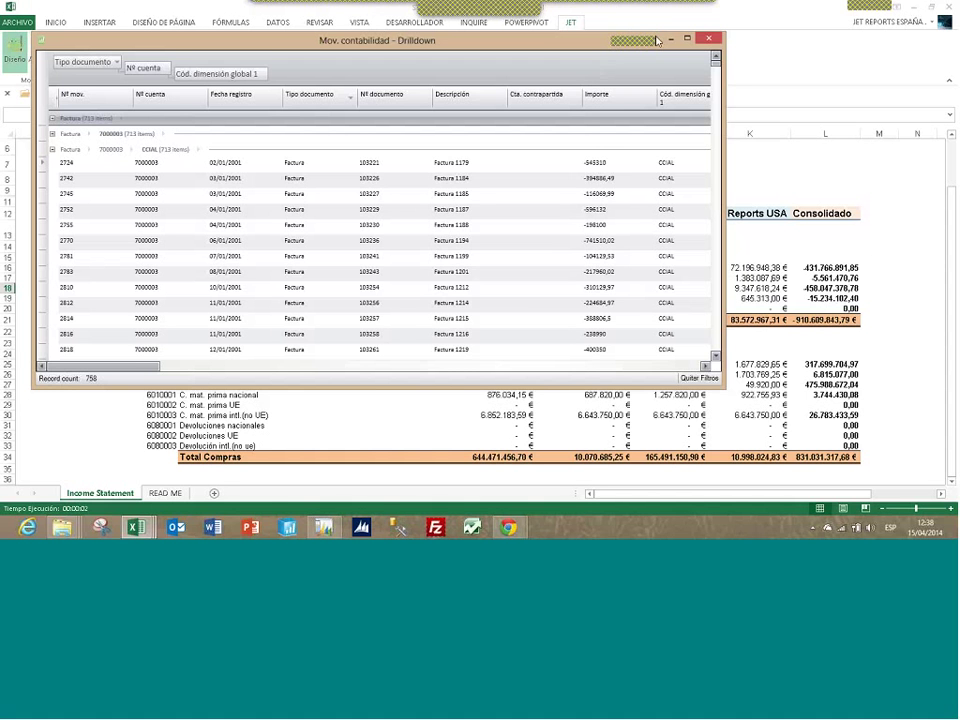
{"action": "left_click", "coordinate": [709, 40]}
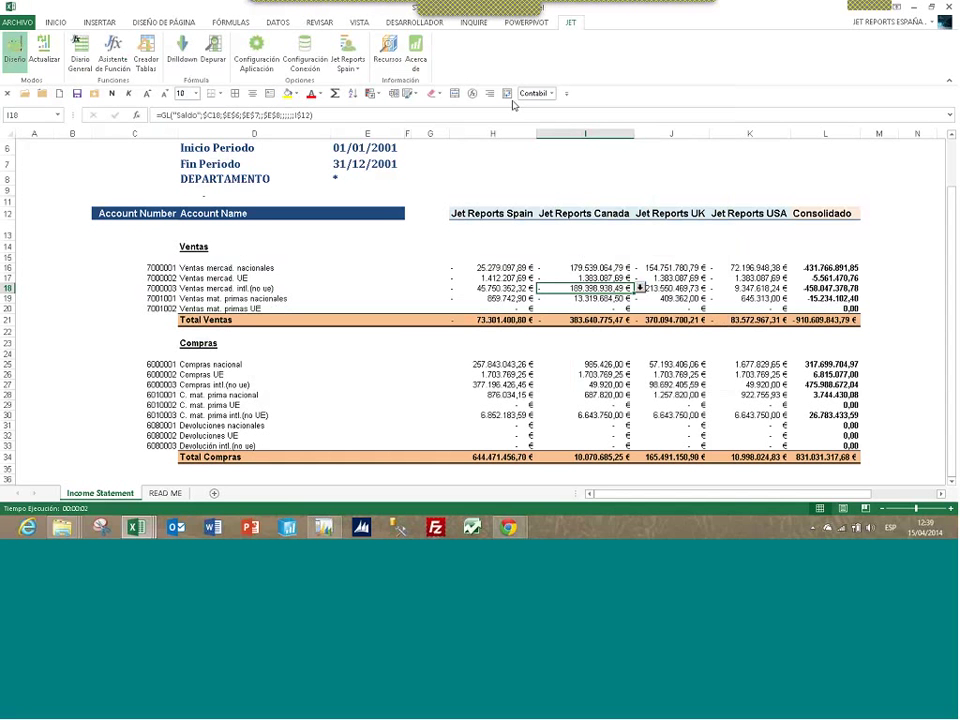
Open the Jet connection configuration and examine the Dynamics NAV client folder setting
{"action": "left_click", "coordinate": [305, 60]}
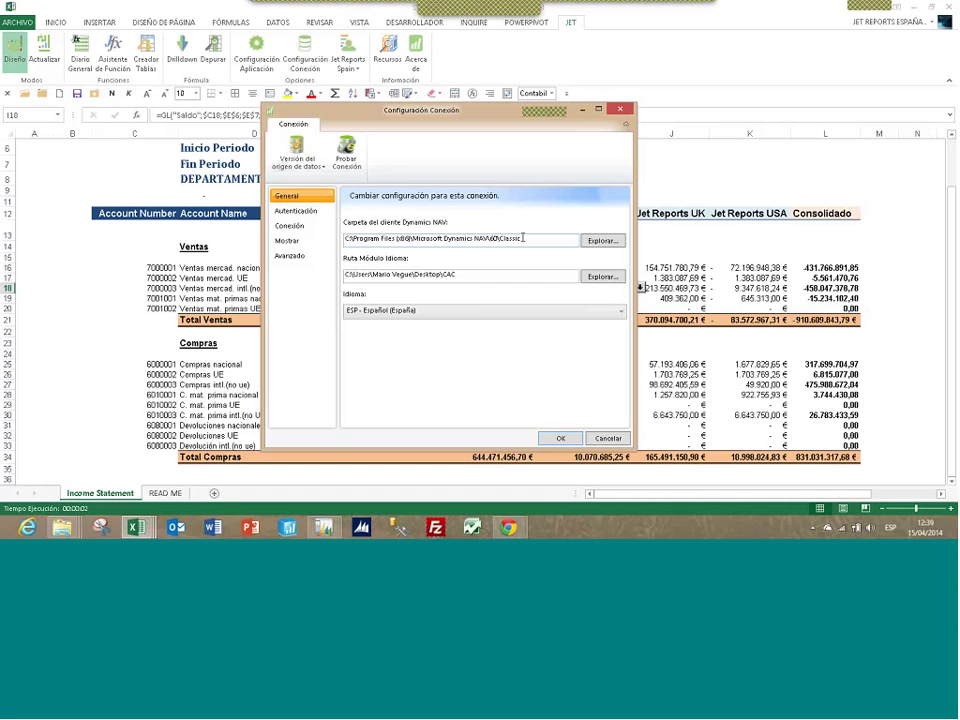
{"action": "triple_click", "coordinate": [445, 238]}
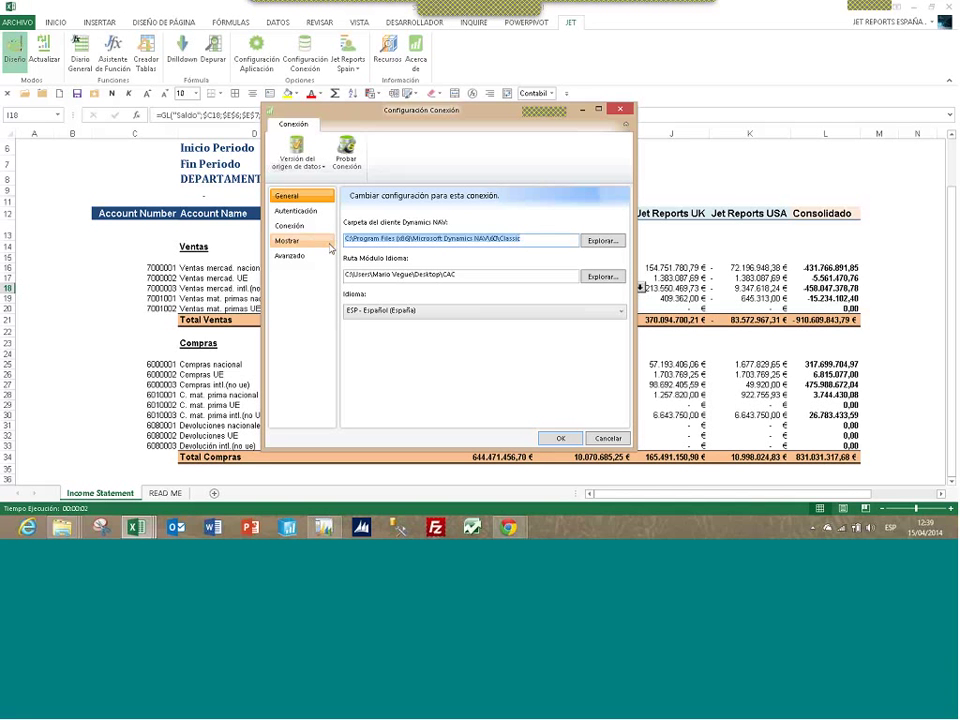
{"action": "left_click", "coordinate": [527, 239]}
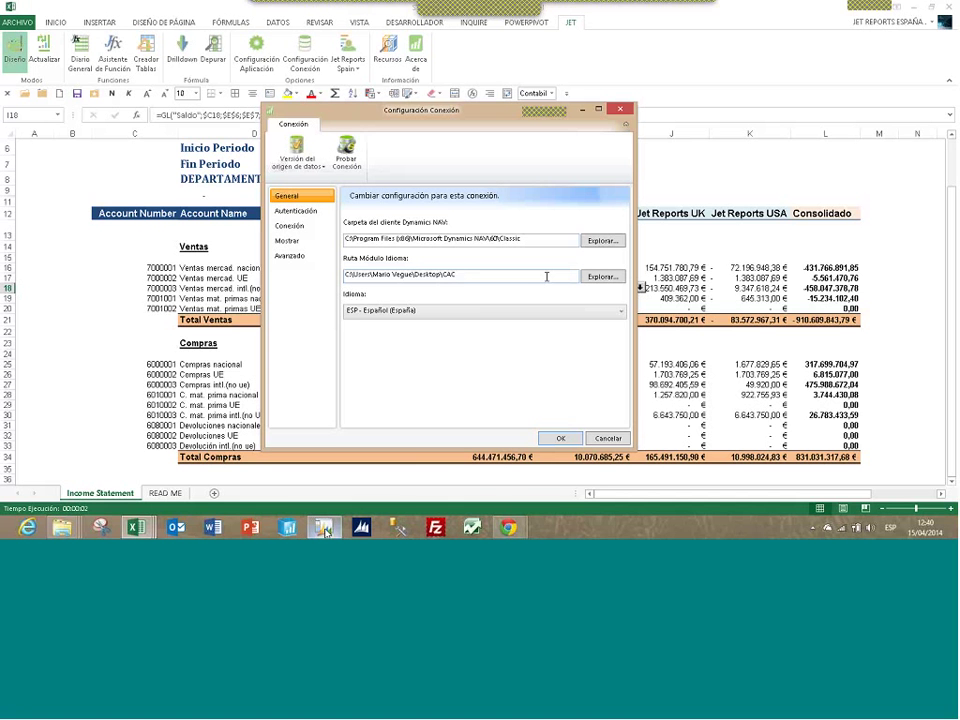
Switch to Microsoft Dynamics NAV Classic, open the Object Designer and select all the tables
{"action": "mouse_move", "coordinate": [325, 532]}
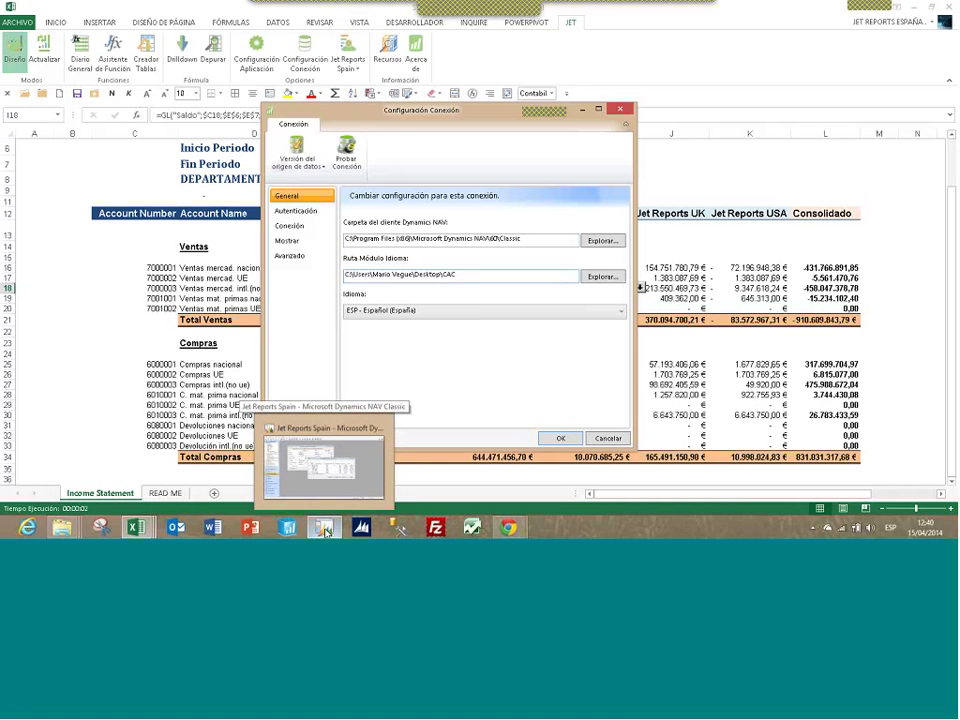
{"action": "left_click", "coordinate": [325, 532]}
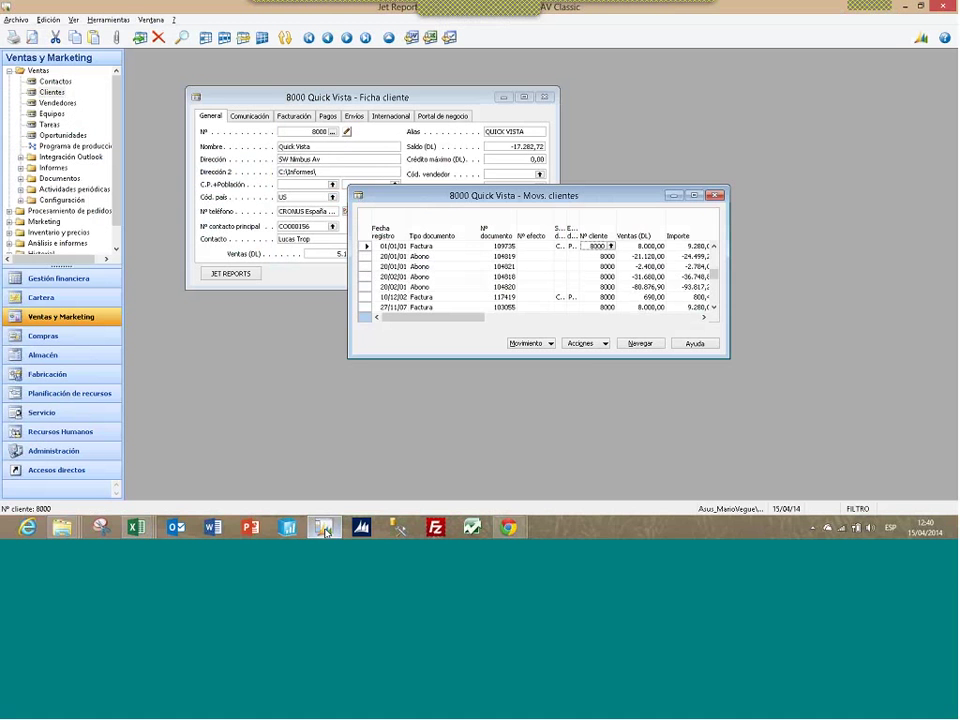
{"action": "left_click", "coordinate": [105, 19]}
{"action": "left_click", "coordinate": [139, 64]}
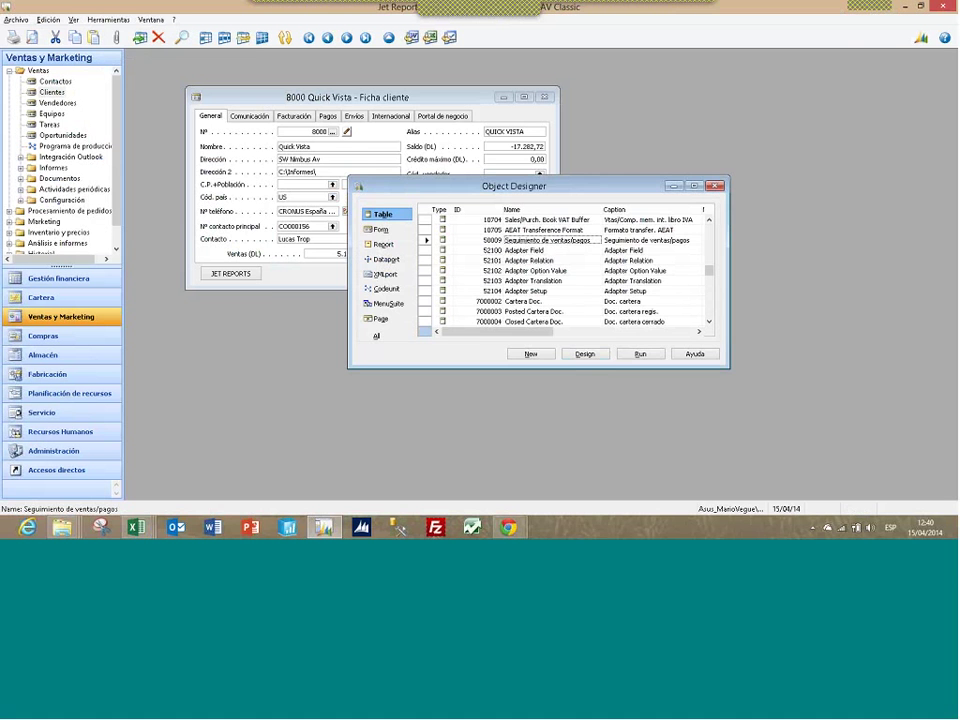
{"action": "left_click_drag", "start_coordinate": [434, 187], "coordinate": [347, 155]}
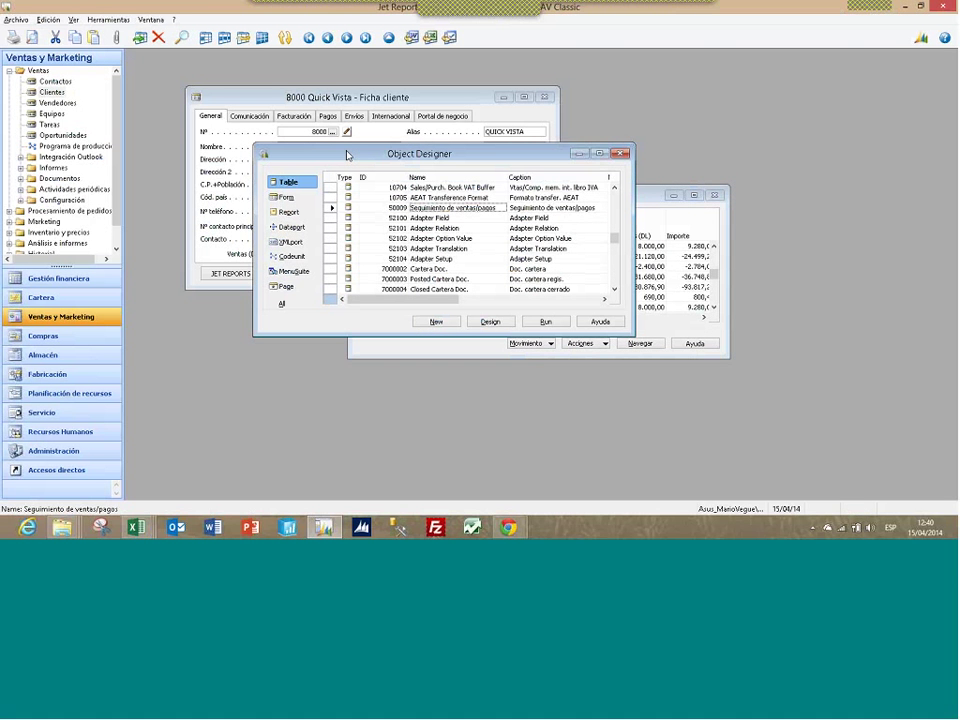
{"action": "left_click", "coordinate": [335, 177]}
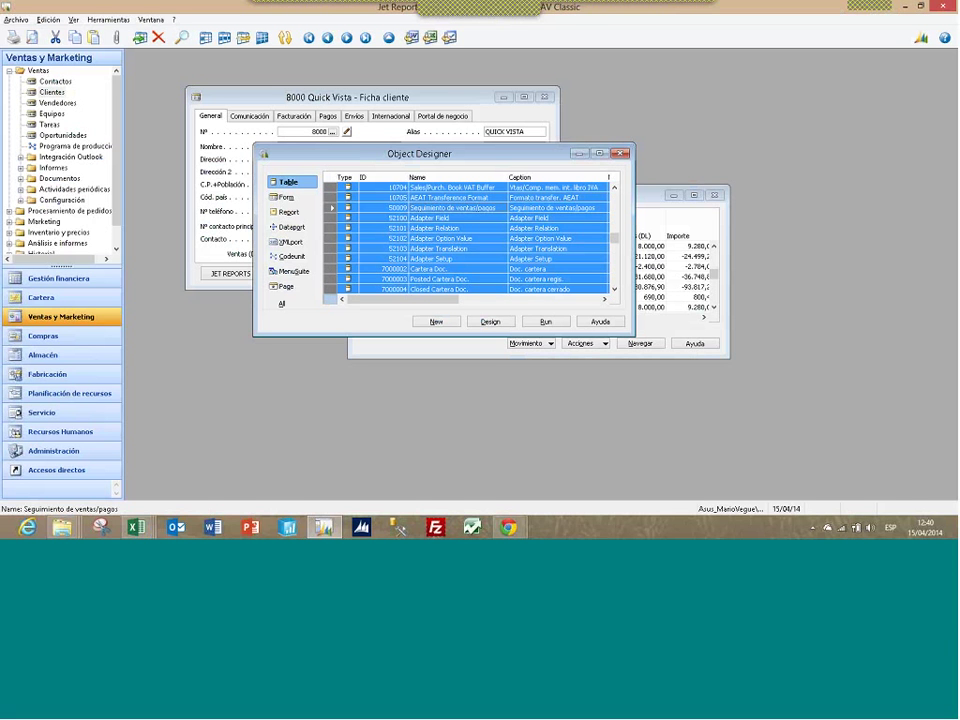
Export the language module of the selected tables to the ESP.flm file with ESP as the Idioma
{"action": "left_click", "coordinate": [122, 21]}
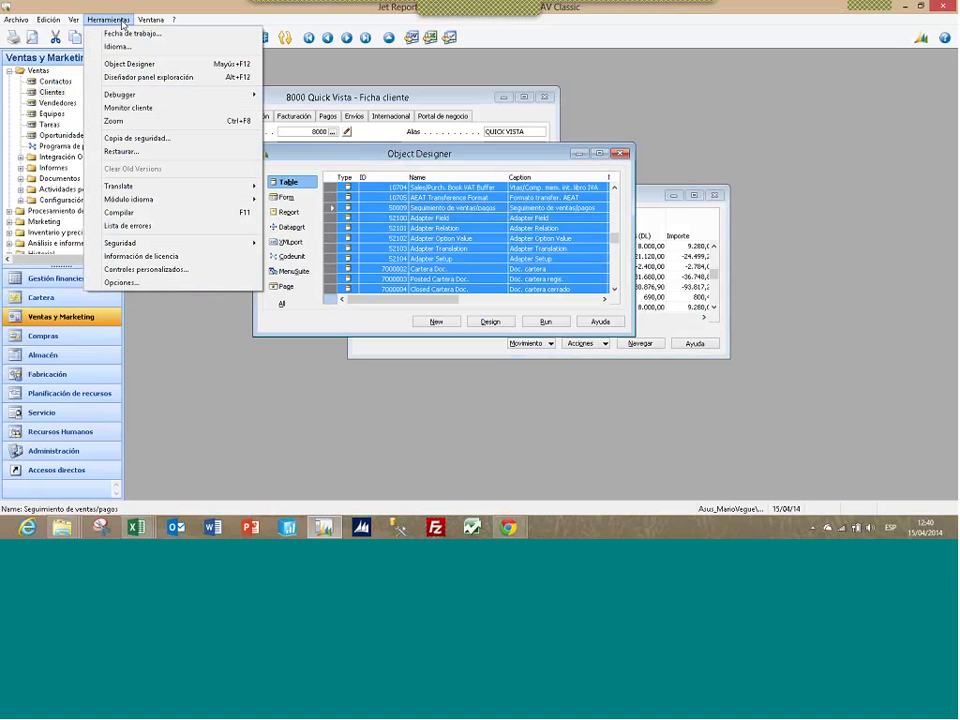
{"action": "mouse_move", "coordinate": [180, 199]}
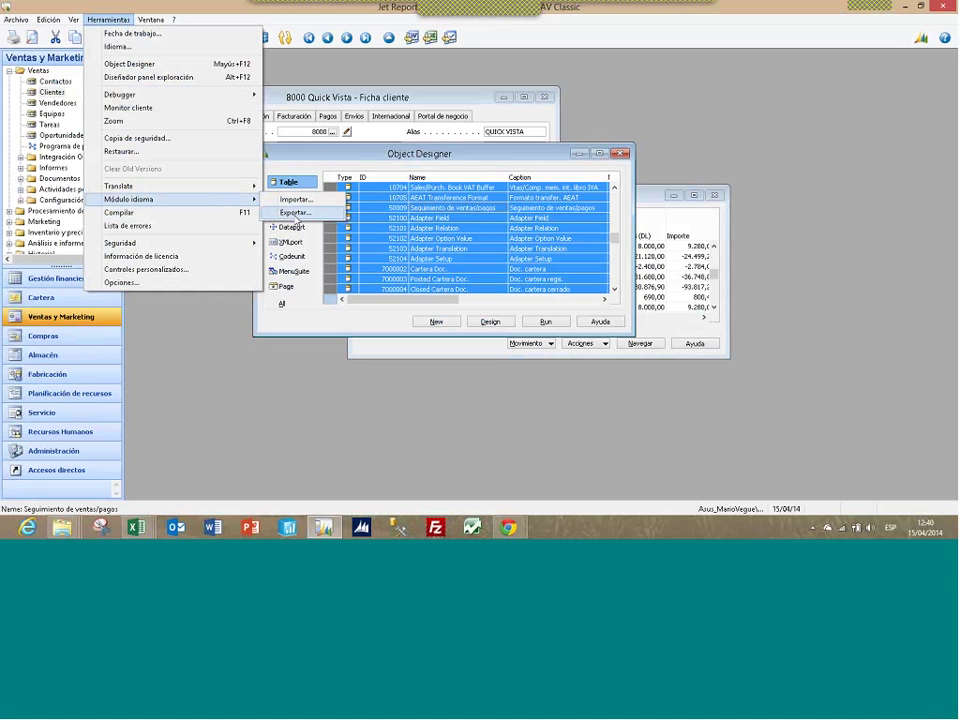
{"action": "left_click", "coordinate": [295, 213]}
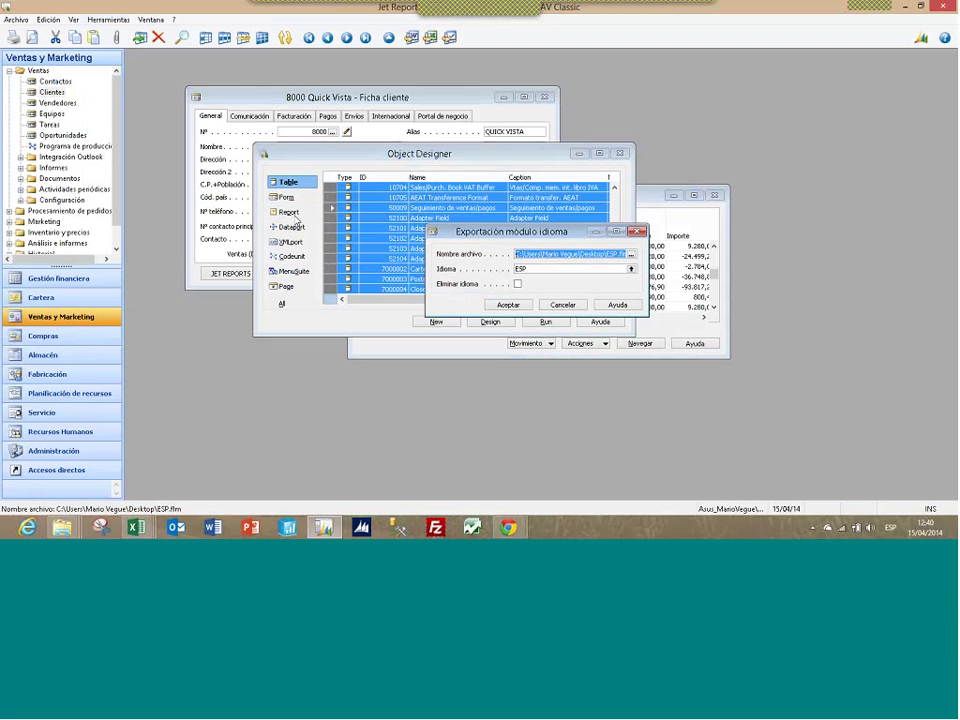
{"action": "left_click", "coordinate": [508, 270]}
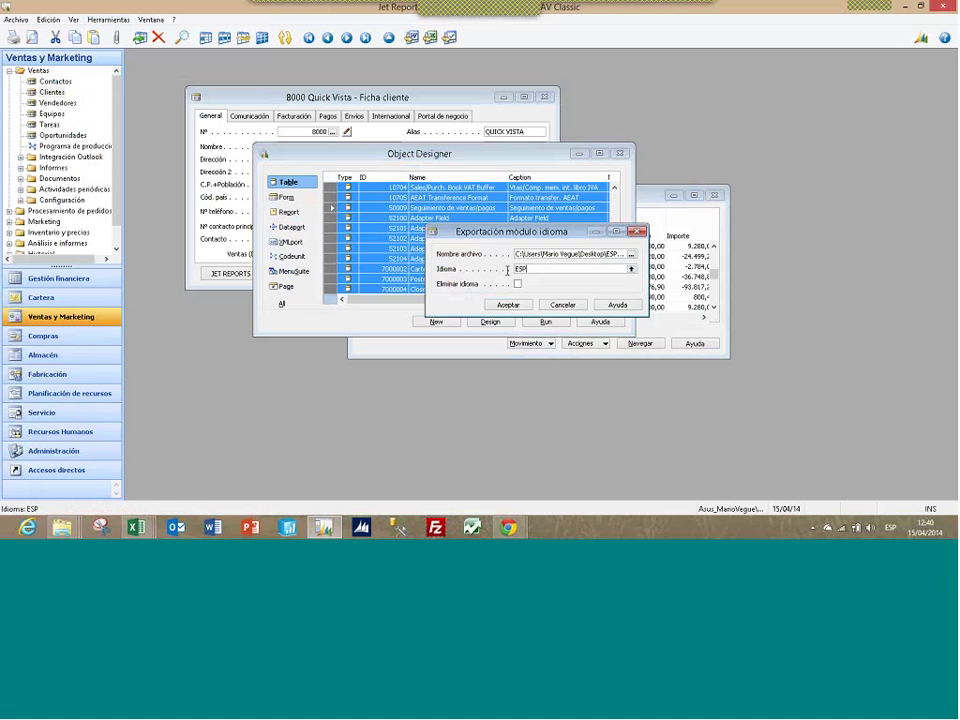
{"action": "double_click", "coordinate": [508, 270]}
{"action": "left_click", "coordinate": [507, 303]}
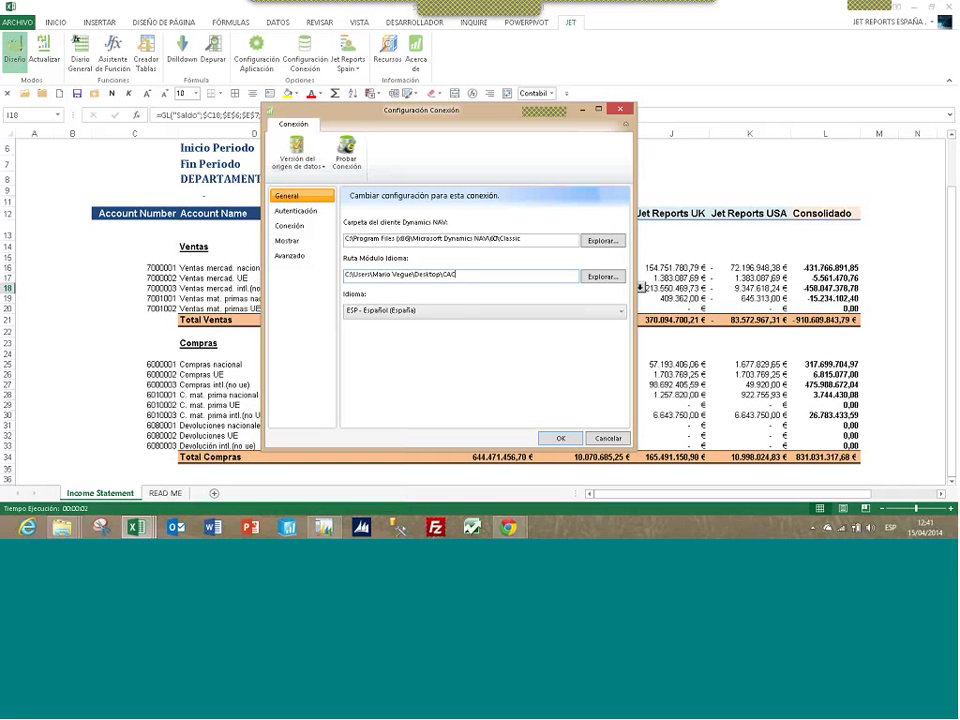
Back in Excel's connection configuration, review the Ruta Módulo Idioma path and look through the languages available for Idioma, keeping ESP - Español (España)
{"action": "key", "text": "shift+Home"}
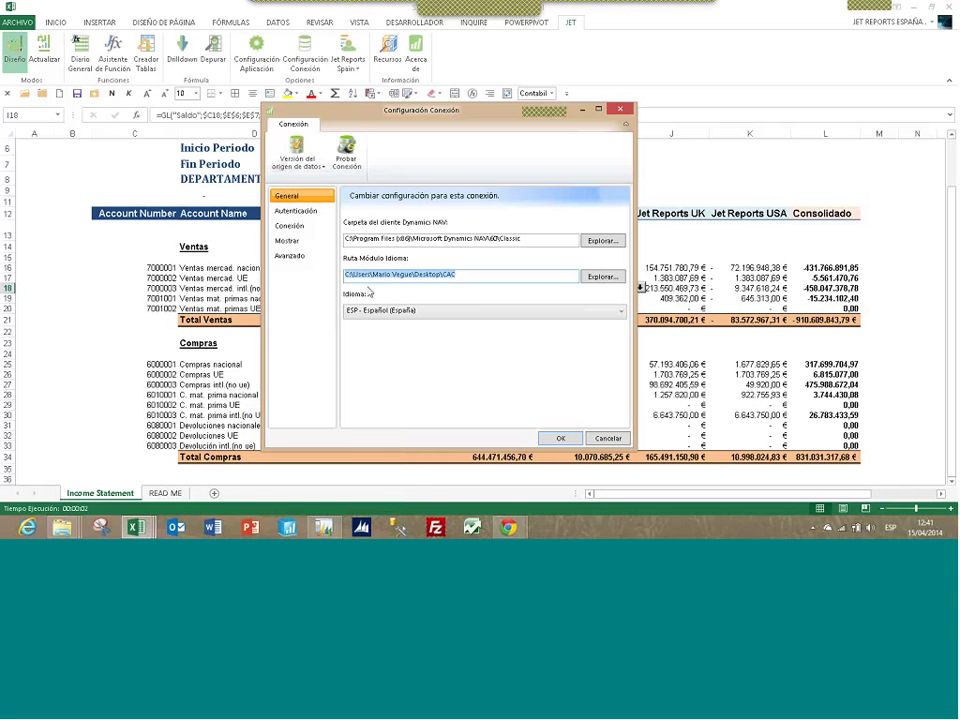
{"action": "left_click", "coordinate": [618, 312]}
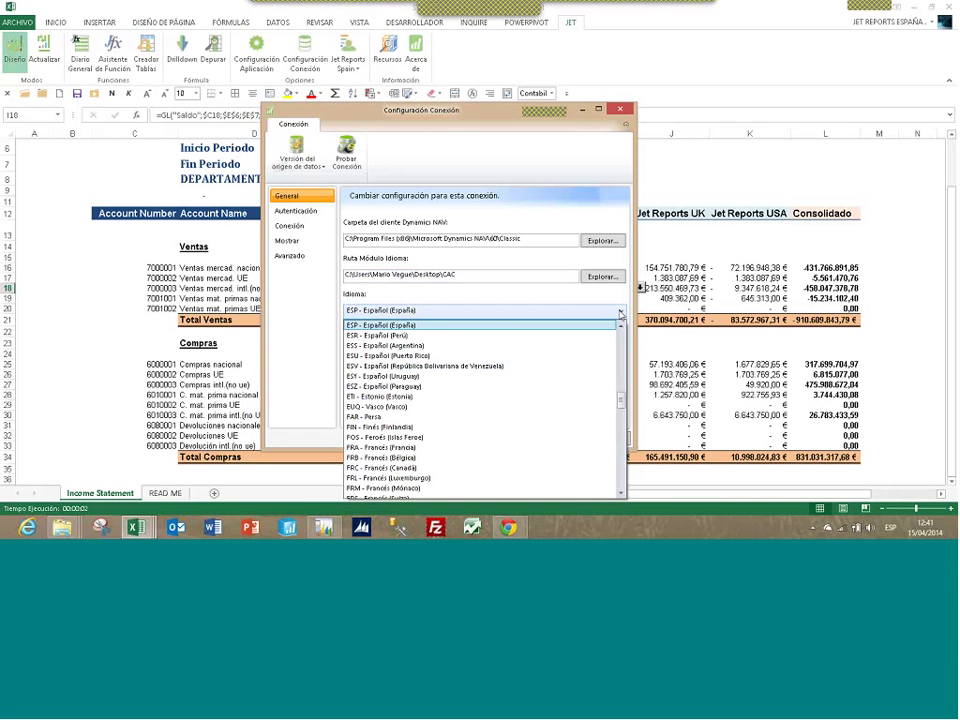
{"action": "left_click", "coordinate": [620, 313]}
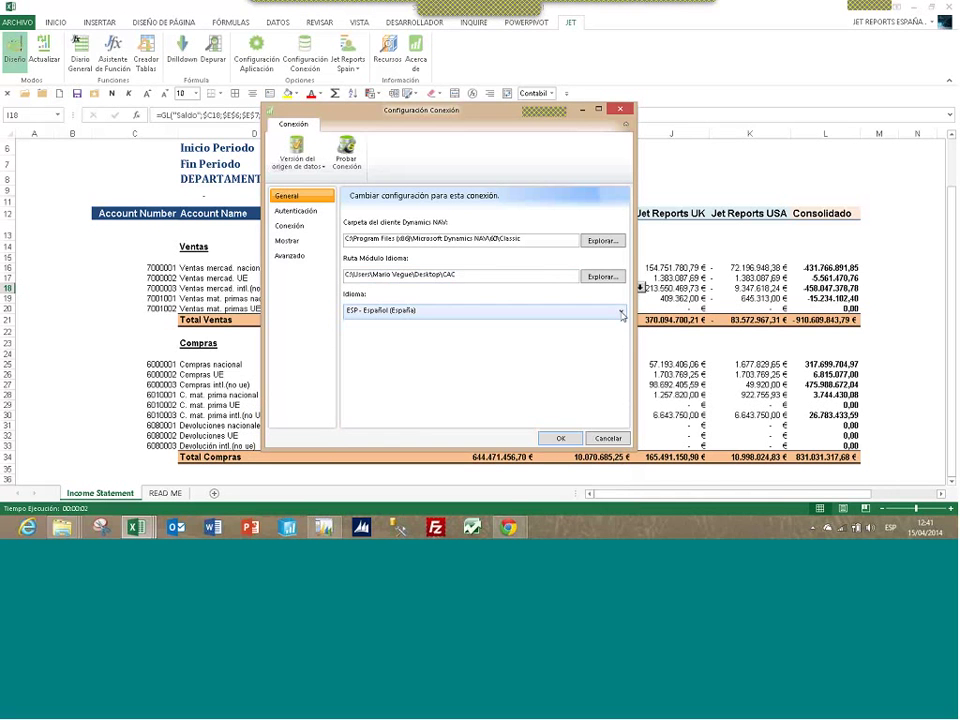
Review the authentication settings and look through the available server types, keeping Servidor Microsoft SQL as Tipo Servidor
{"action": "left_click", "coordinate": [293, 212]}
{"action": "left_click", "coordinate": [293, 212]}
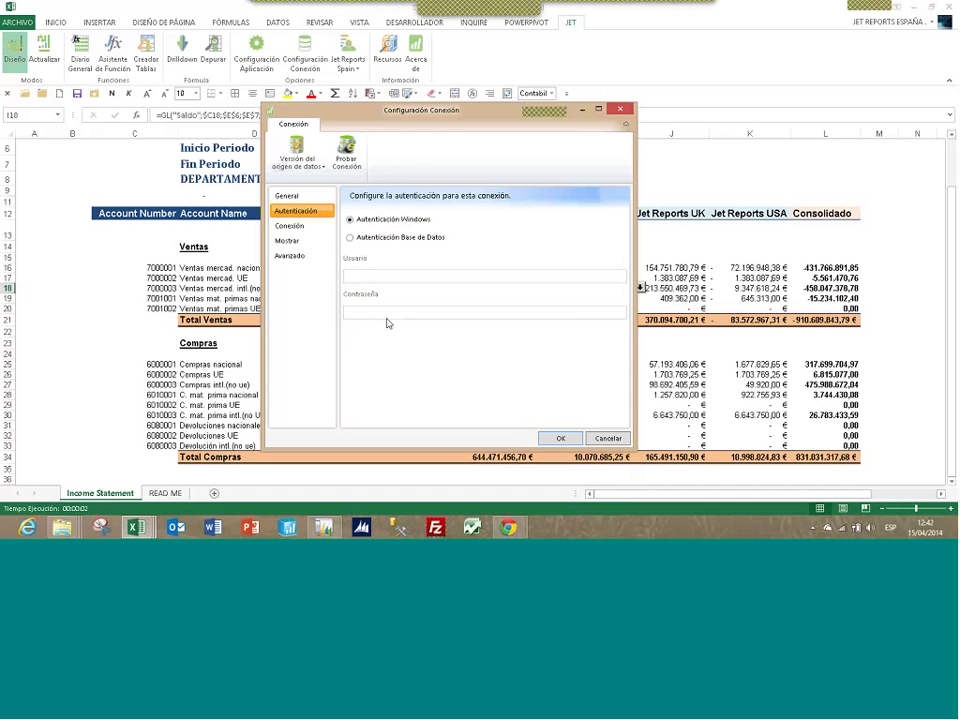
{"action": "left_click", "coordinate": [290, 225]}
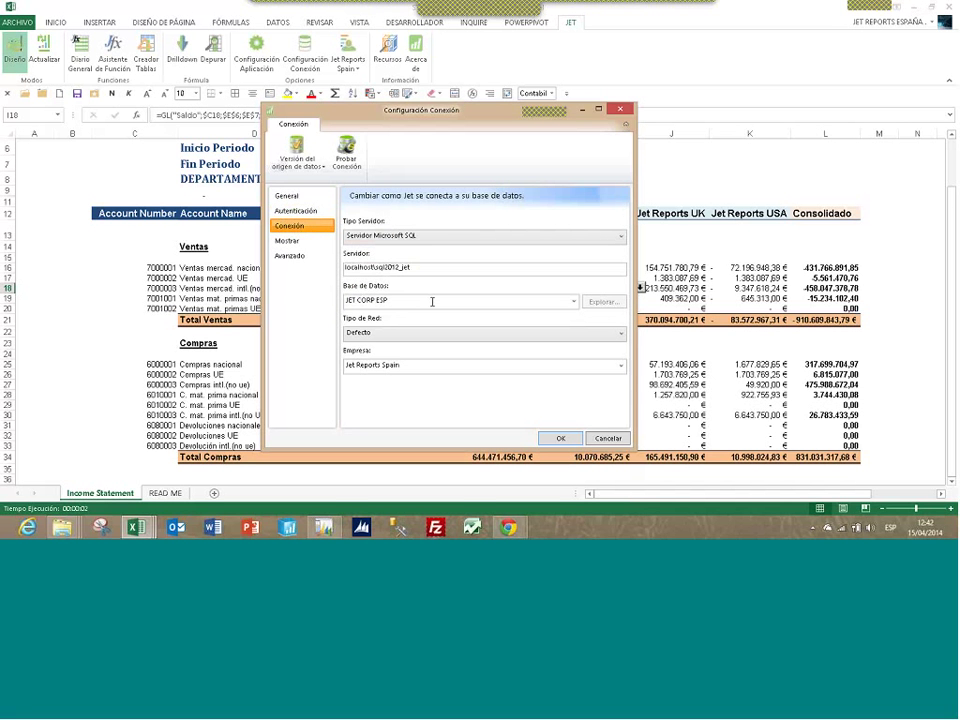
{"action": "left_click", "coordinate": [452, 236]}
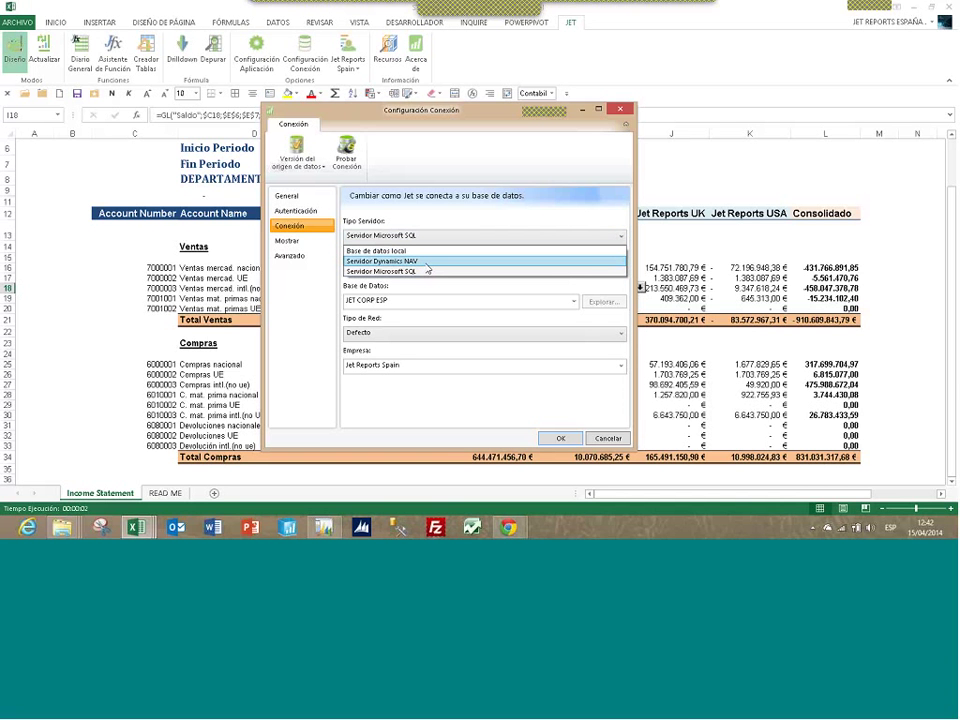
{"action": "left_click", "coordinate": [424, 271]}
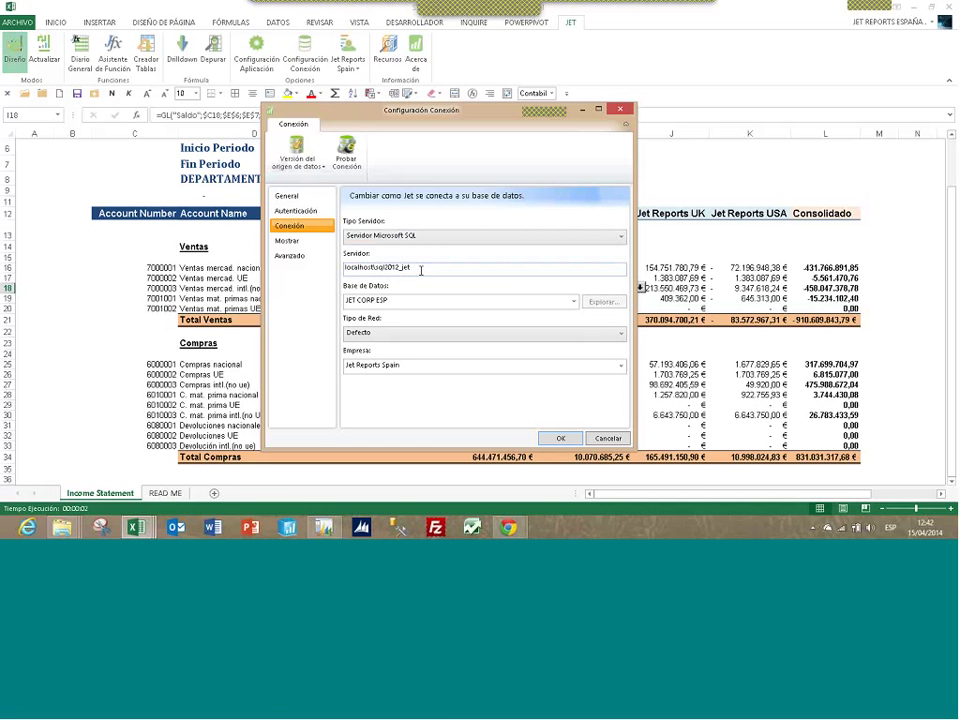
Review the Servidor entry and look through the available databases and companies, keeping JET CORP ESP and Jet Reports Spain
{"action": "left_click_drag", "start_coordinate": [421, 270], "coordinate": [340, 272]}
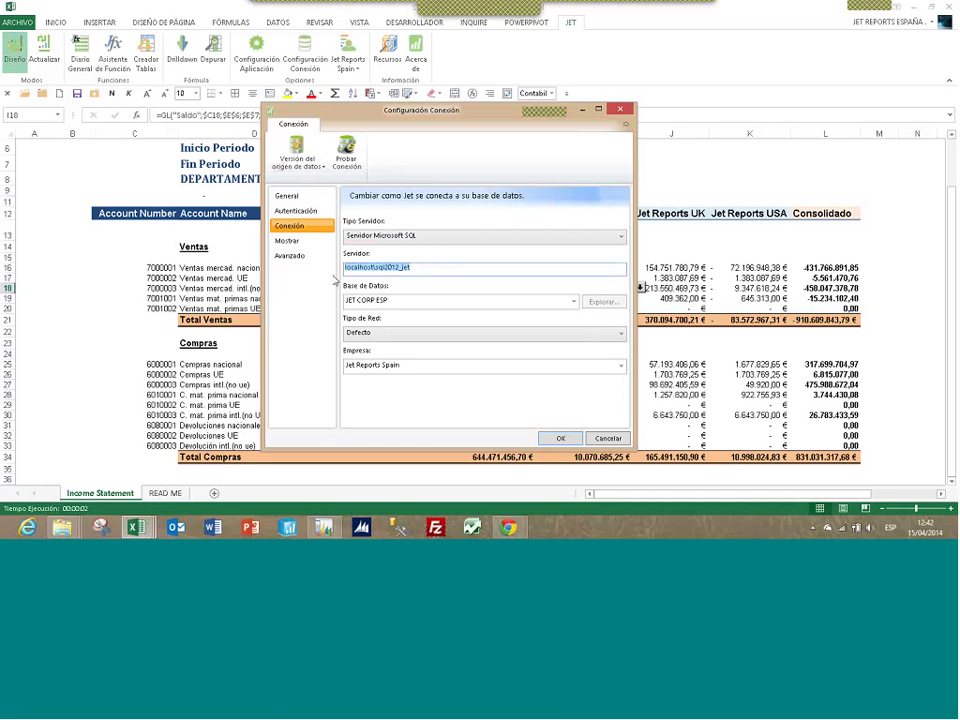
{"action": "key", "text": "Tab"}
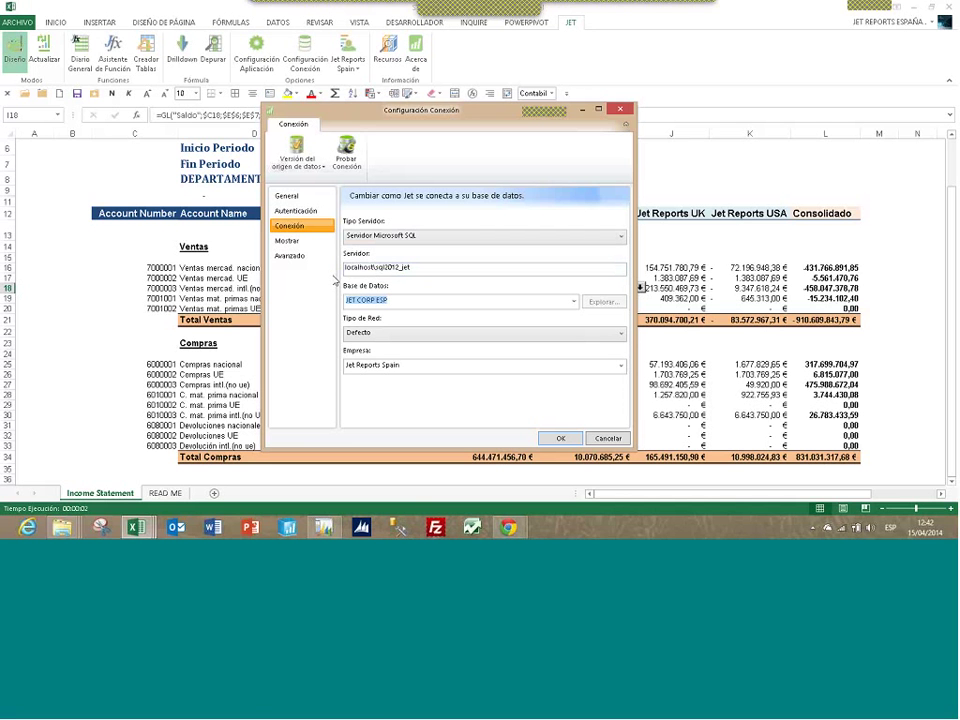
{"action": "left_click", "coordinate": [574, 301]}
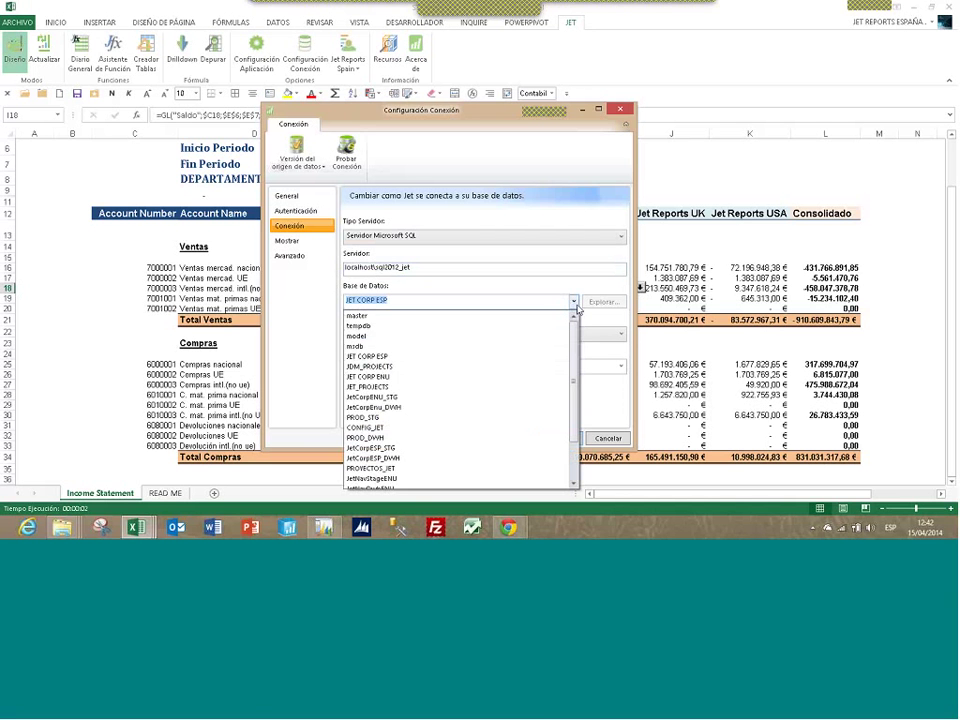
{"action": "left_click", "coordinate": [576, 307]}
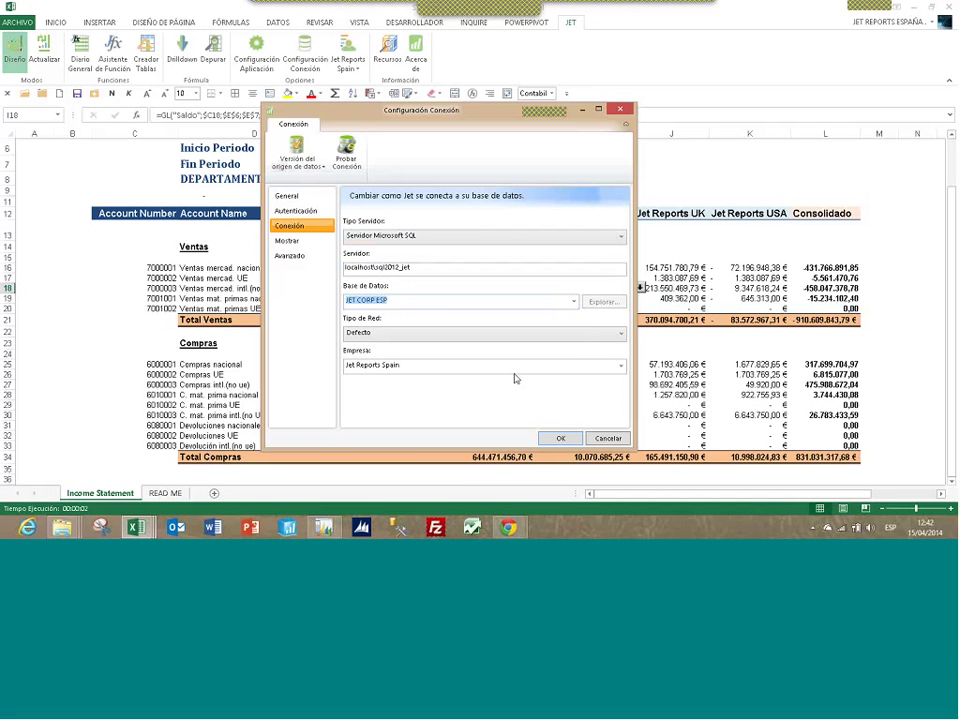
{"action": "left_click", "coordinate": [620, 366]}
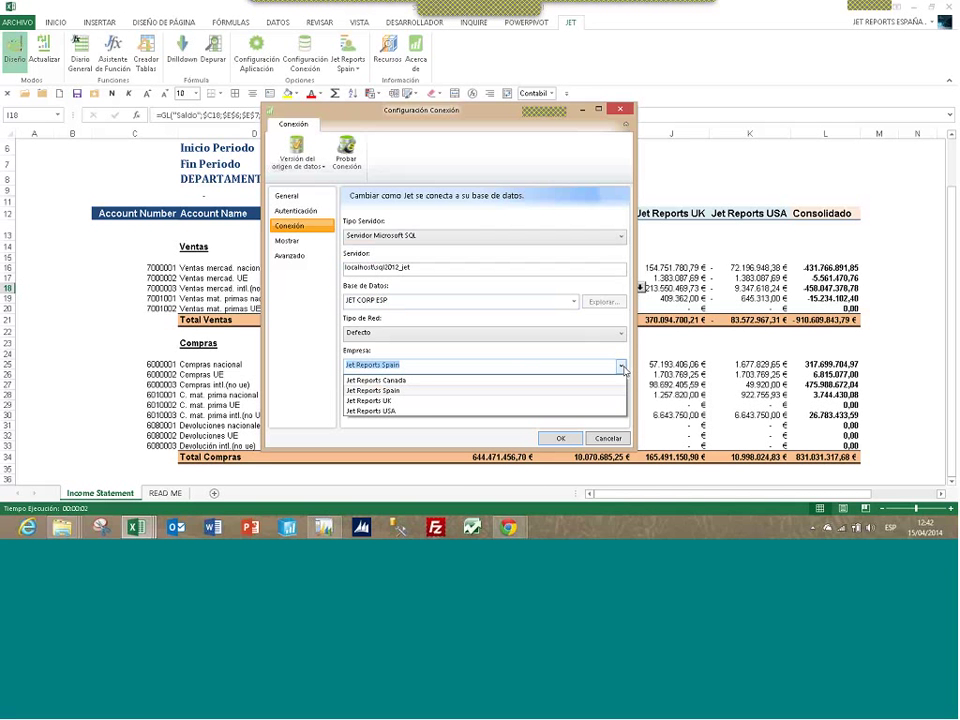
{"action": "left_click", "coordinate": [621, 367]}
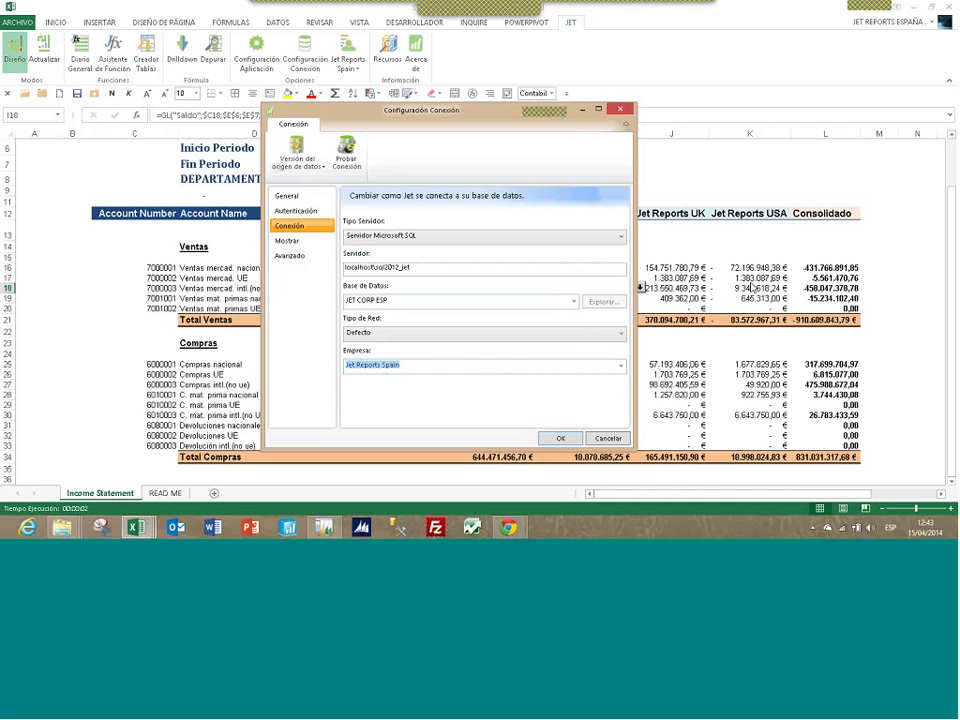
Review how tables and fields are displayed, test the database connection and accept the connection configuration
{"action": "left_click", "coordinate": [290, 242]}
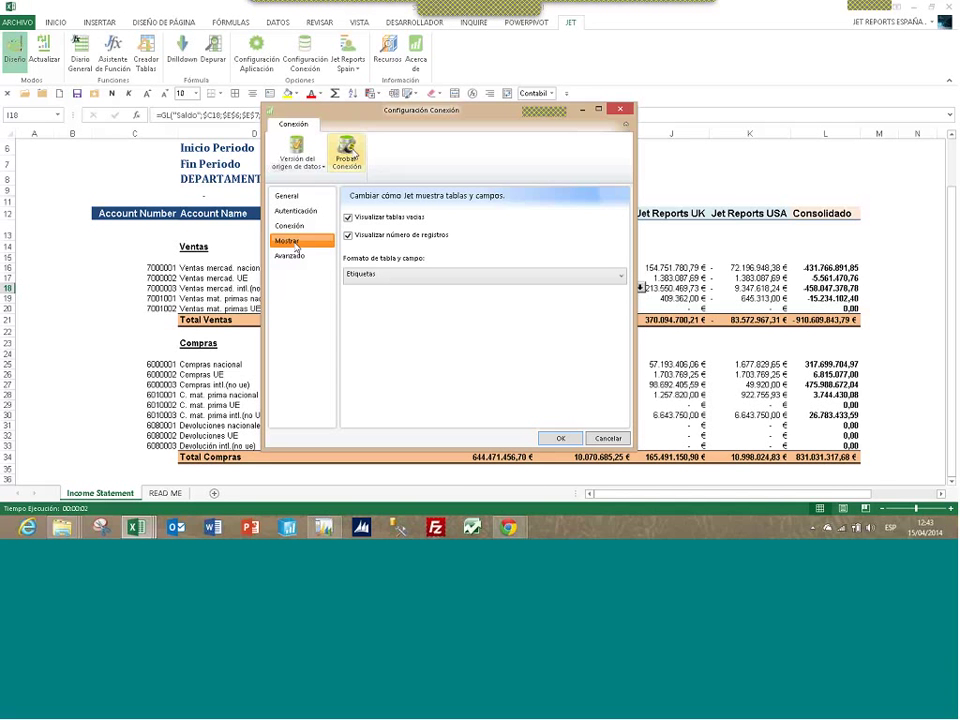
{"action": "left_click", "coordinate": [347, 152]}
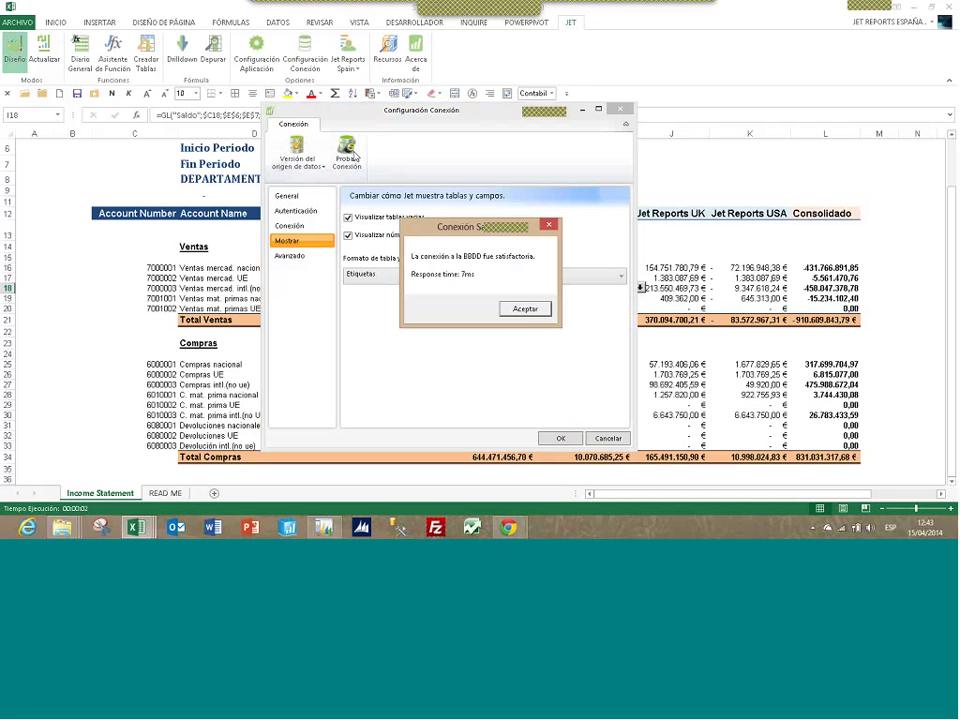
{"action": "left_click", "coordinate": [520, 308]}
{"action": "left_click", "coordinate": [560, 438]}
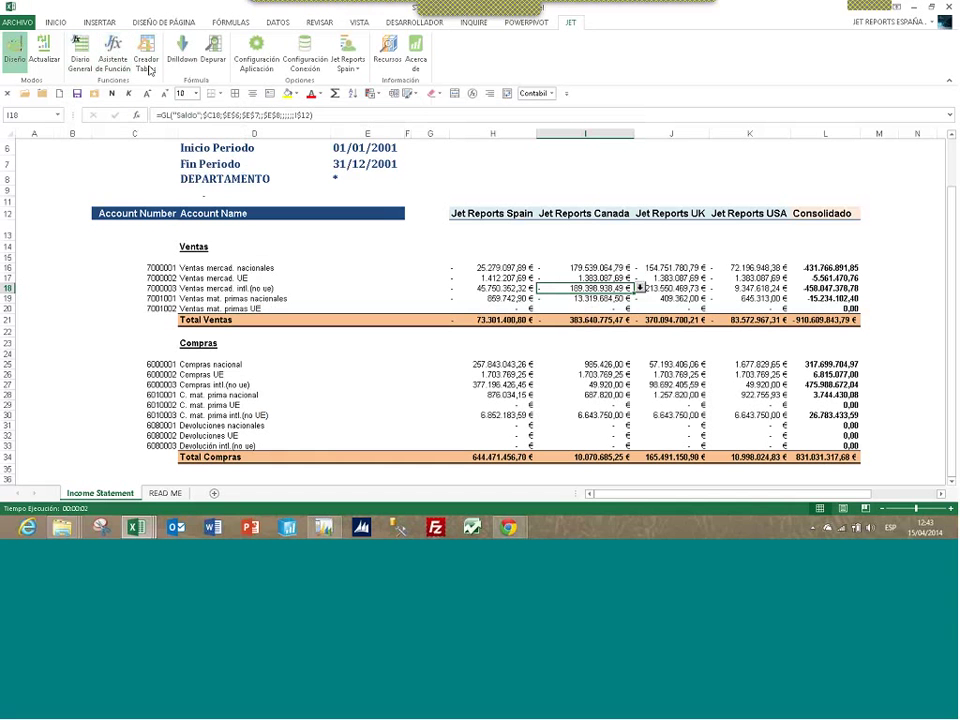
Open the Jet function wizard on the GL formula in cell I18 and examine which function types are offered
{"action": "left_click", "coordinate": [113, 48]}
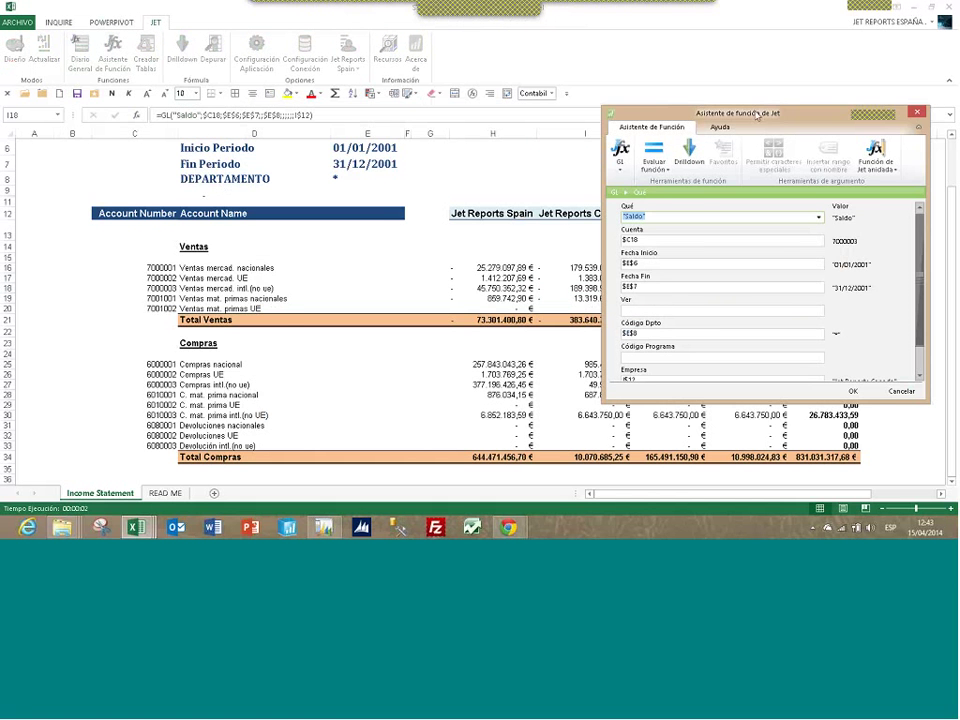
{"action": "left_click_drag", "start_coordinate": [757, 116], "coordinate": [422, 105]}
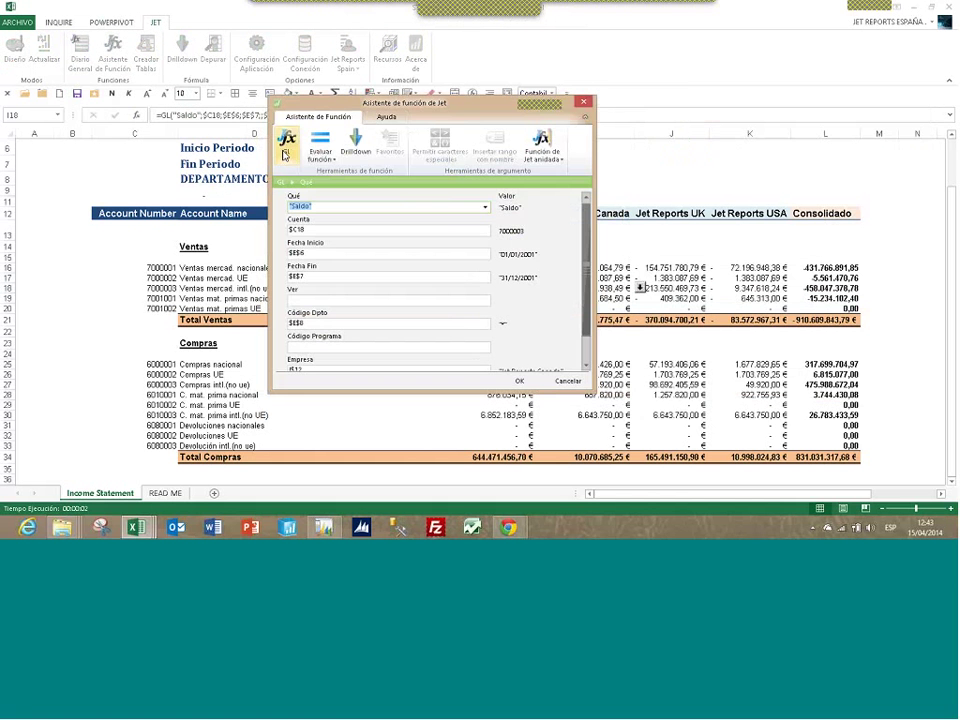
{"action": "left_click", "coordinate": [284, 153]}
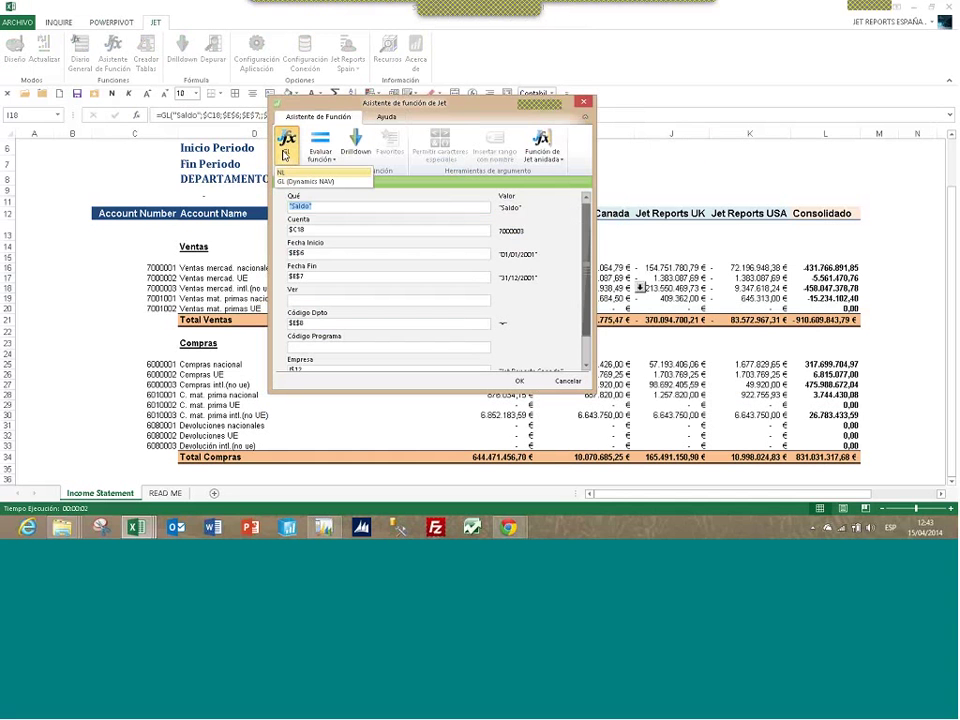